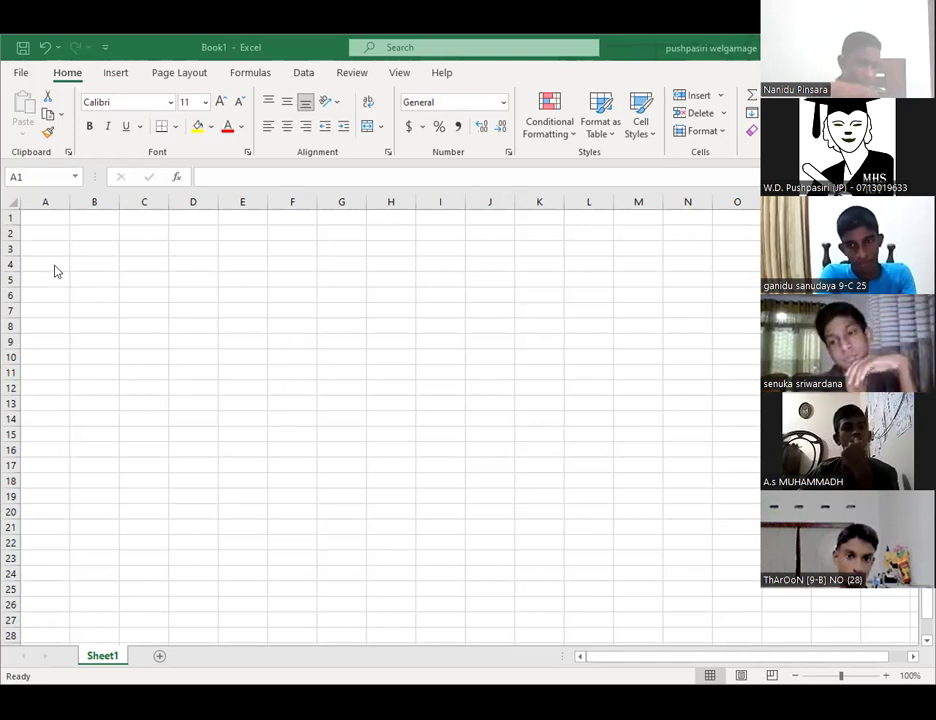
Enter January in cell B2 and autofill the month series down to B15.
click(91, 230)
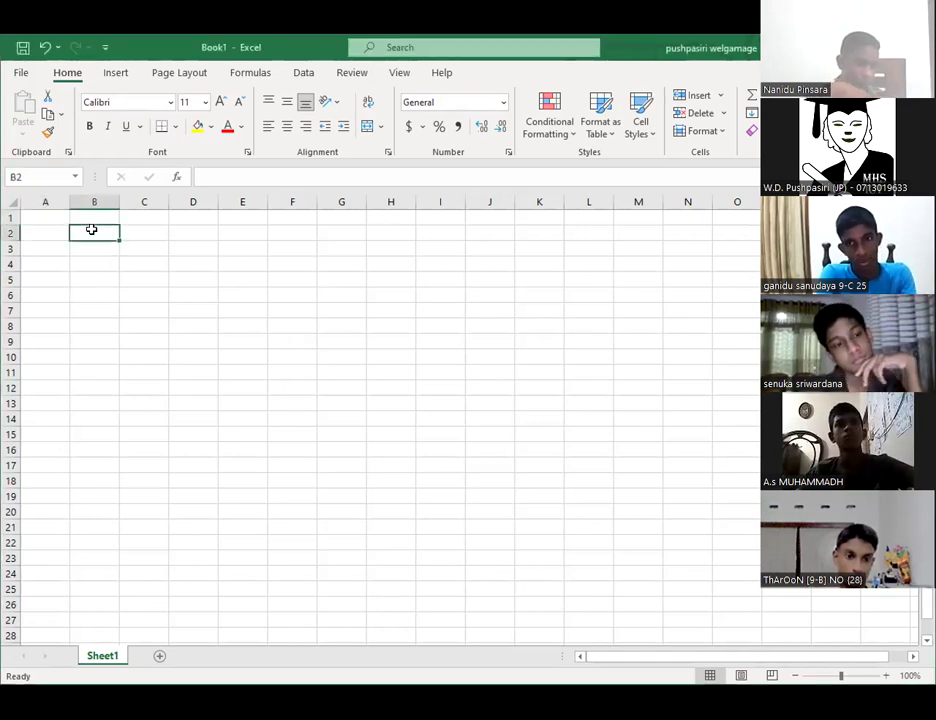
text(Jan)
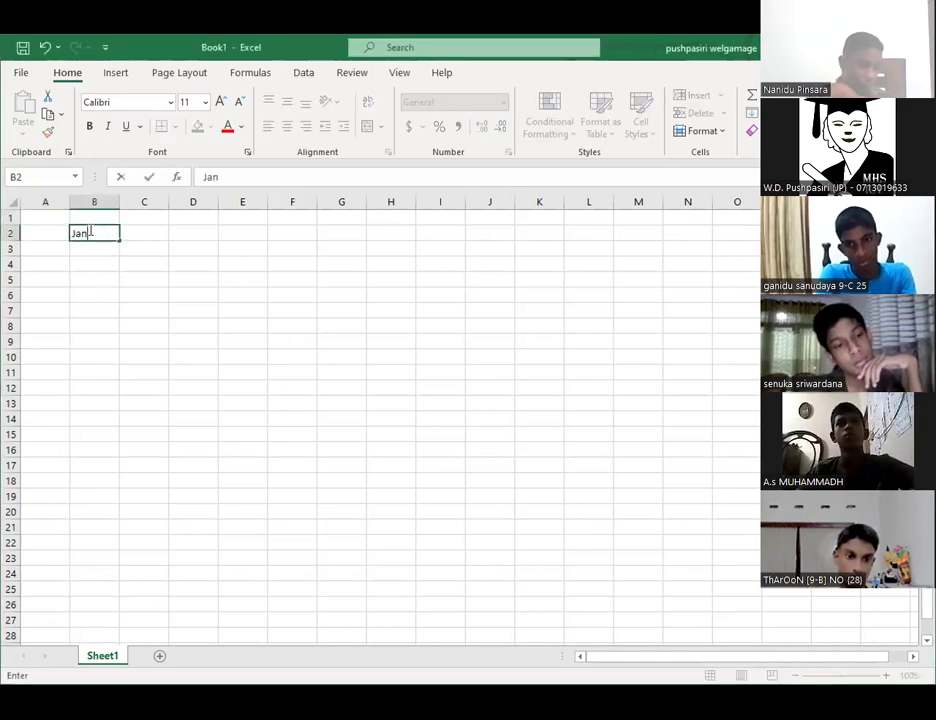
text(uary)
key(Return)
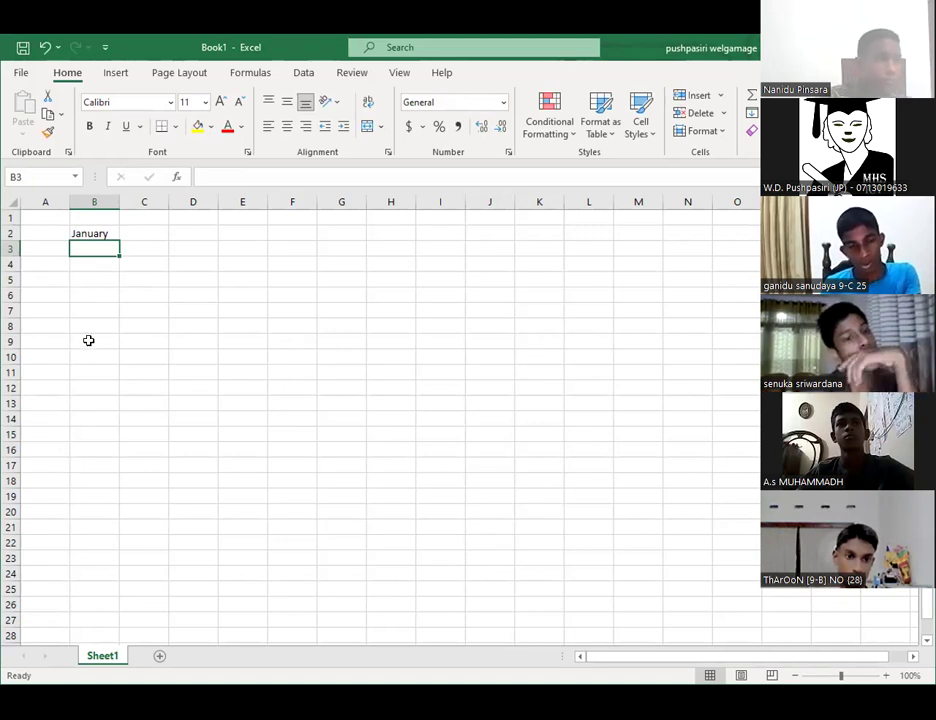
click(88, 232)
drag(119, 242, 115, 432)
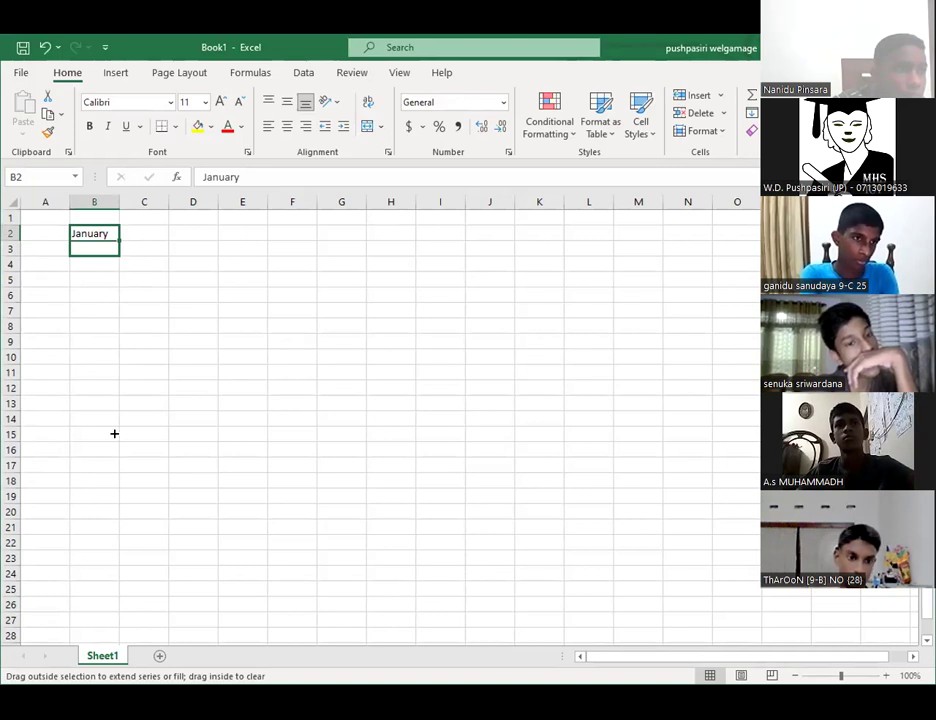
click(334, 340)
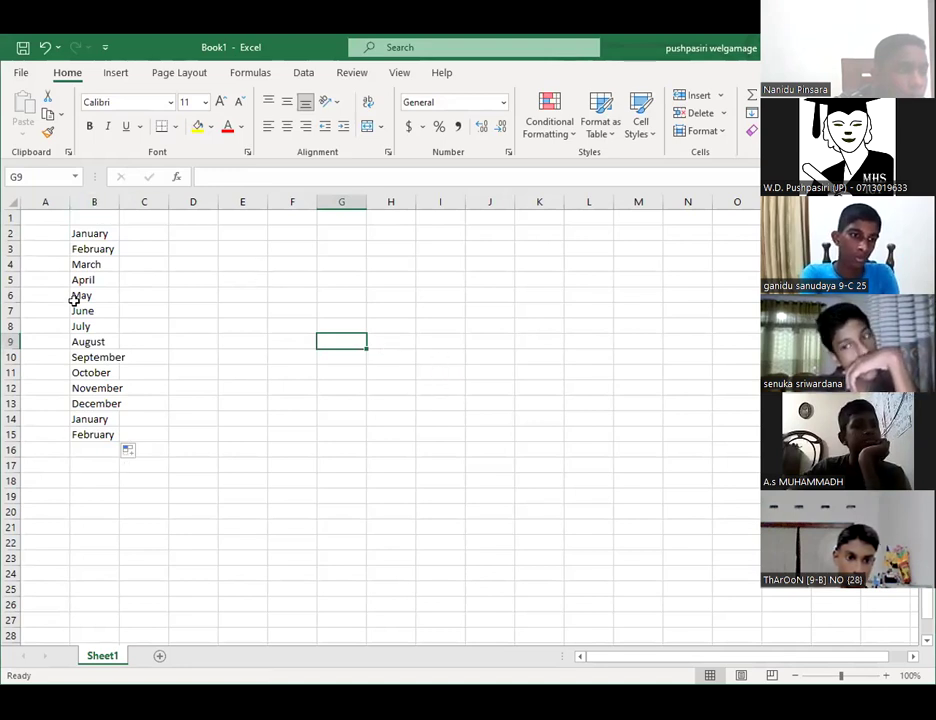
click(227, 280)
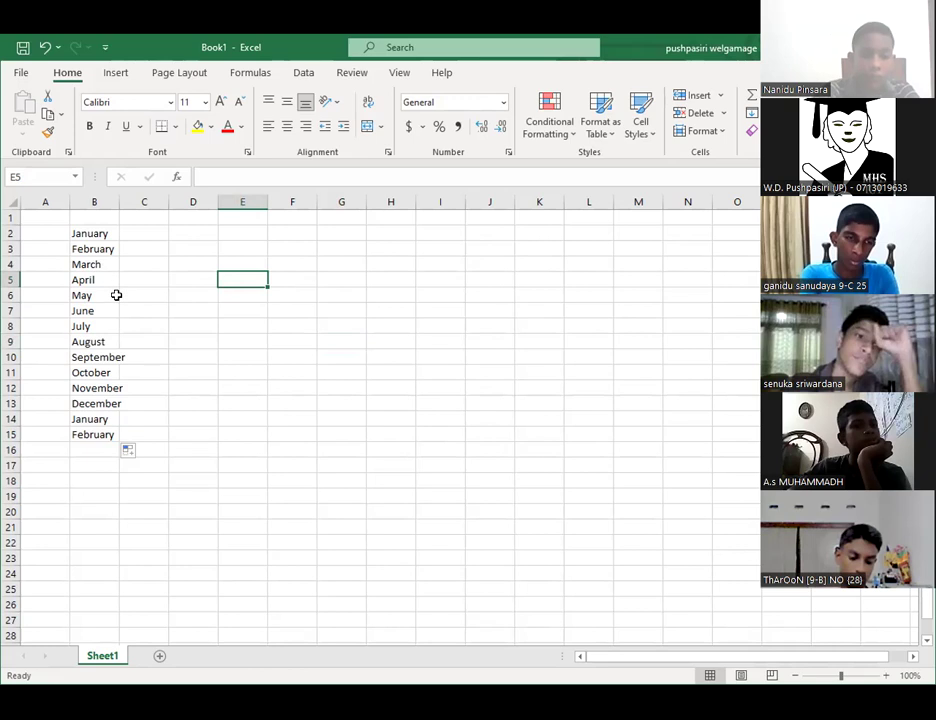
Enter Sunday in cell C2 and autofill the weekday series down to C15.
scroll(224, 305, up, 3)
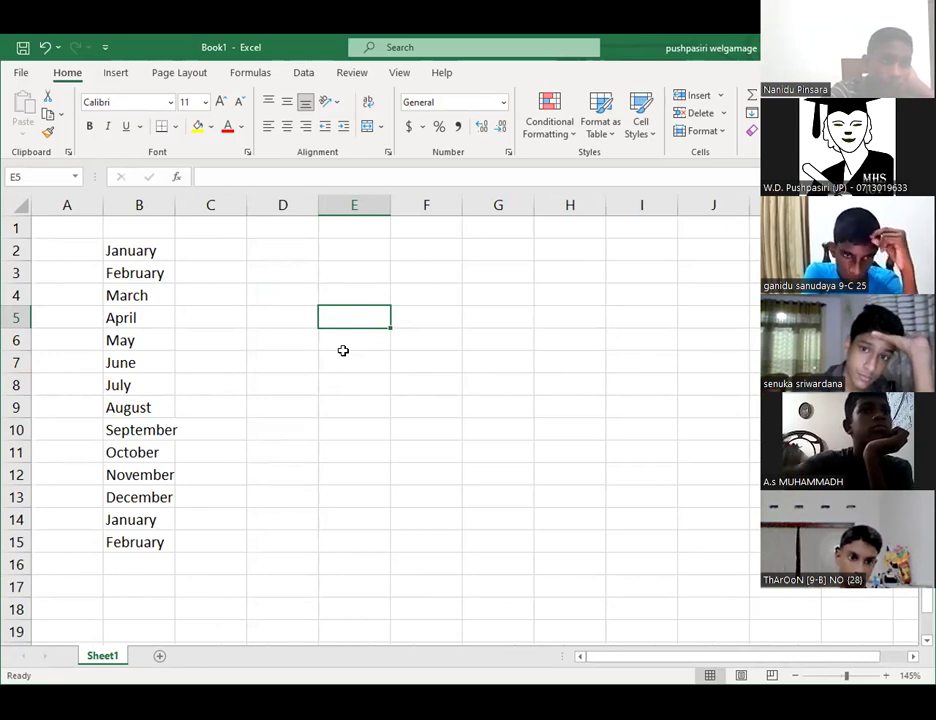
click(249, 359)
click(169, 252)
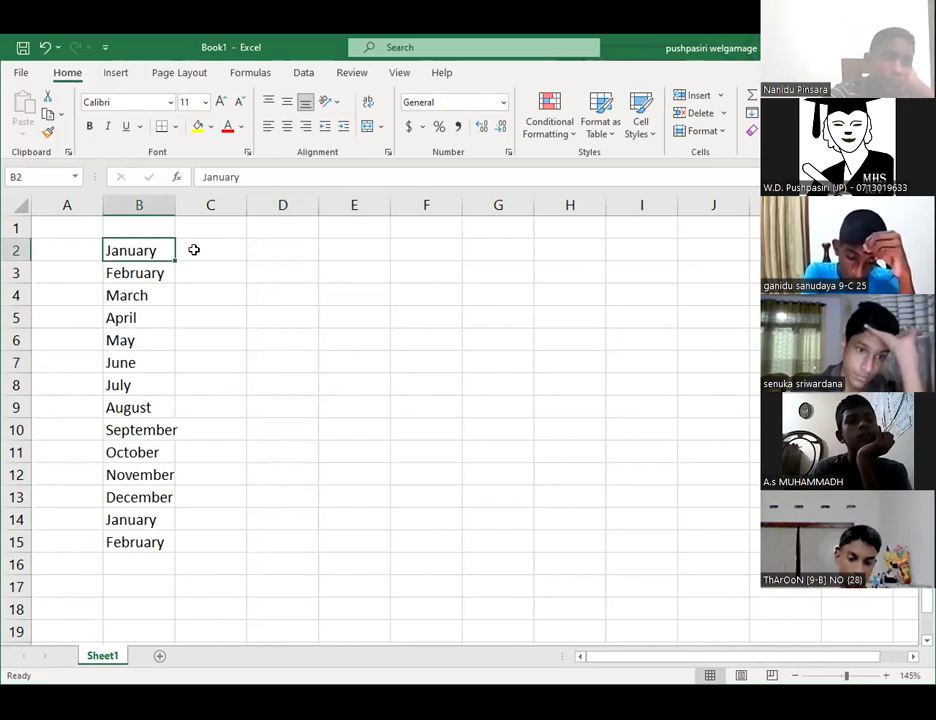
click(202, 250)
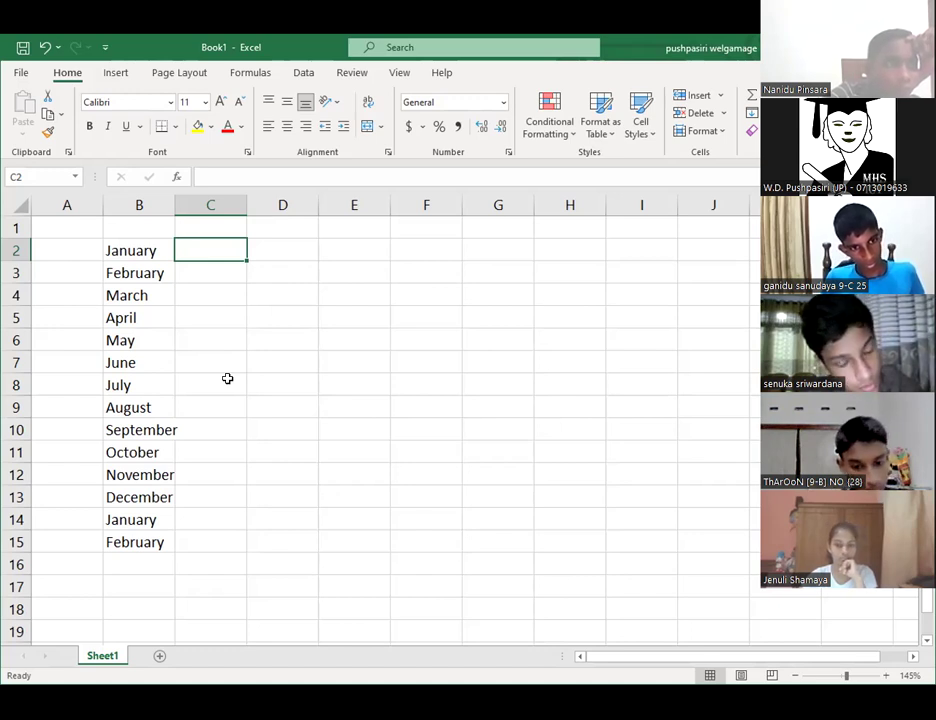
text(sunday)
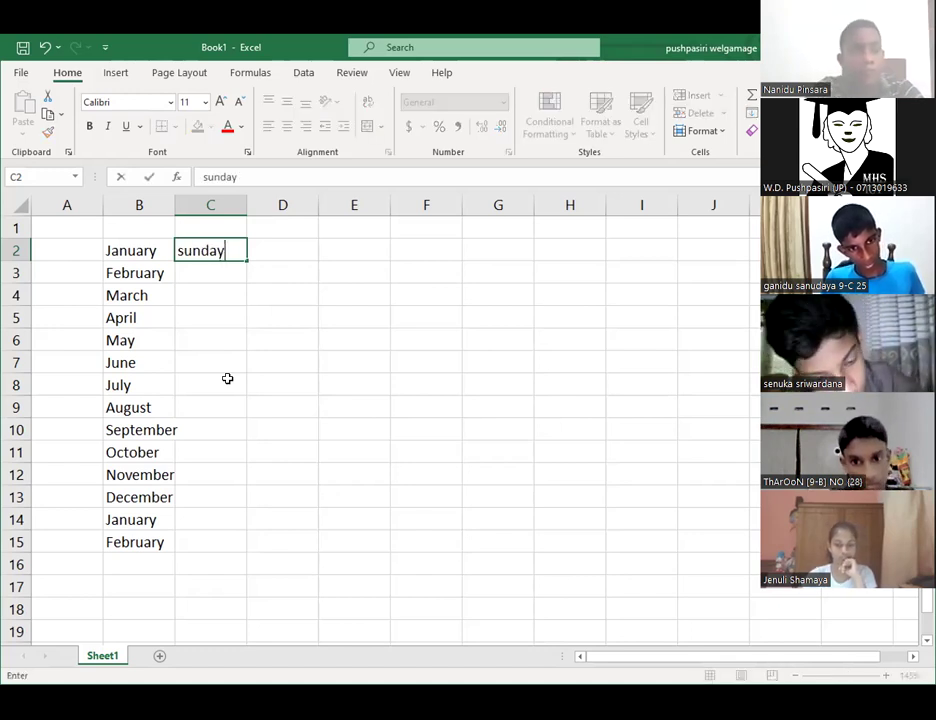
key(Return)
click(229, 258)
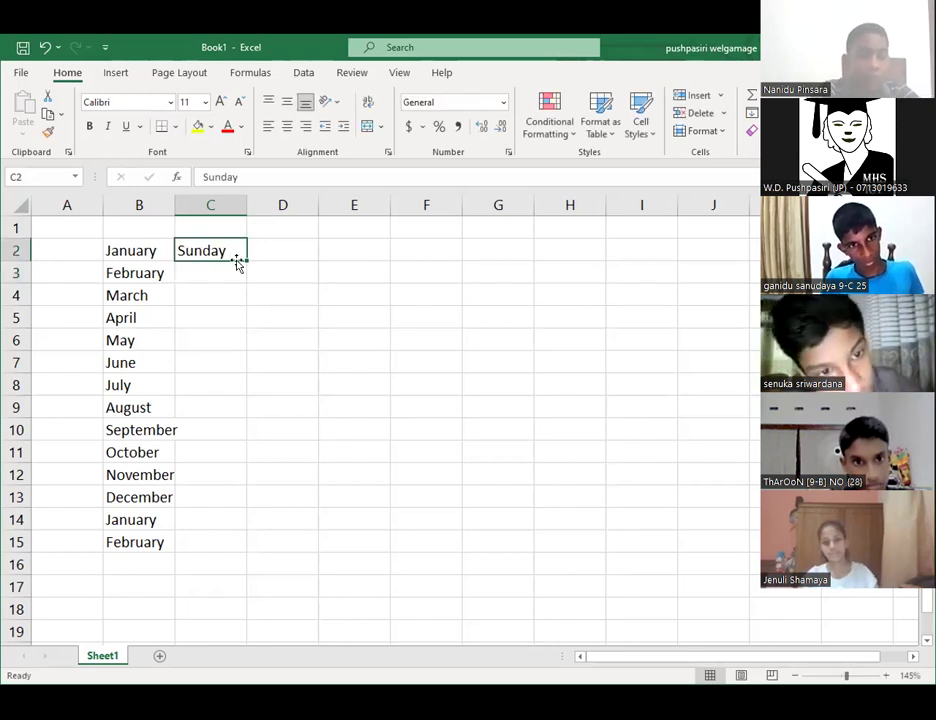
drag(246, 259, 258, 545)
click(541, 446)
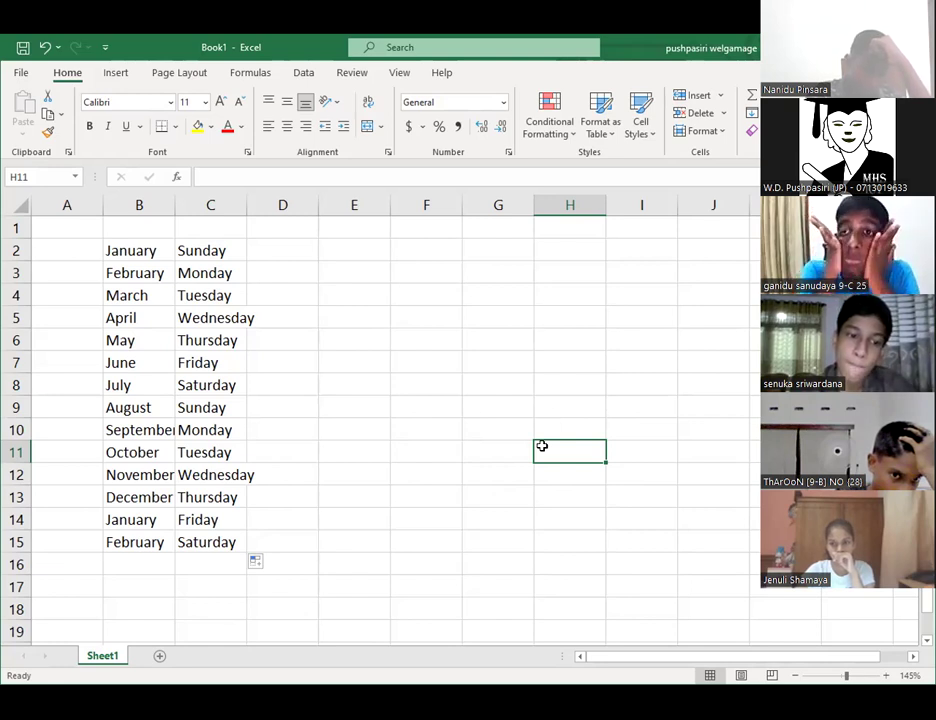
Enter 1 and 2 in cells D2 and D3, and autofill the number series down to D15.
click(286, 254)
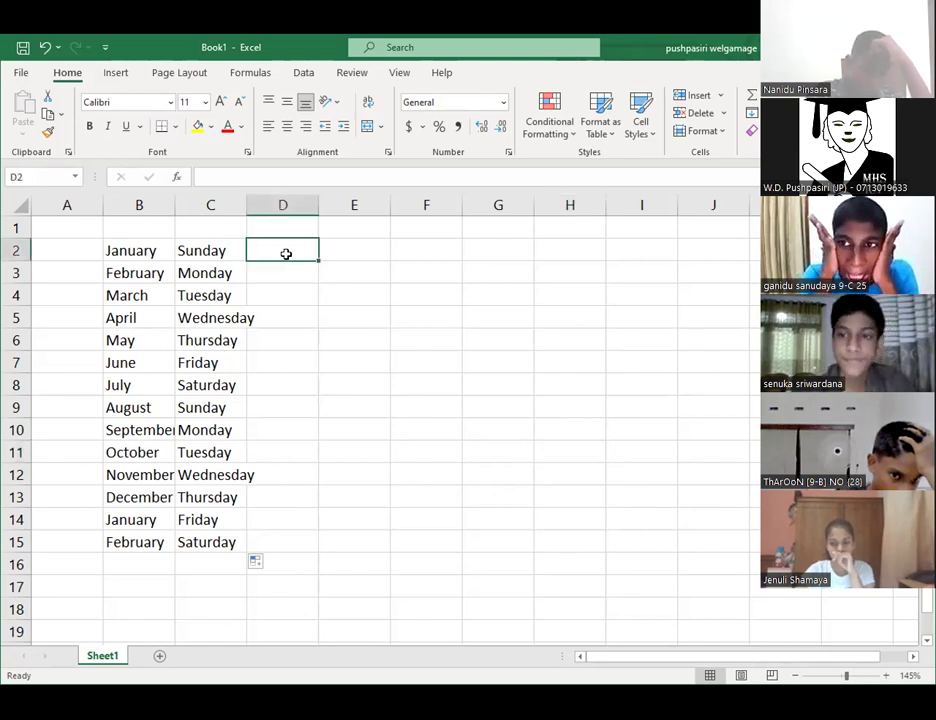
text(1)
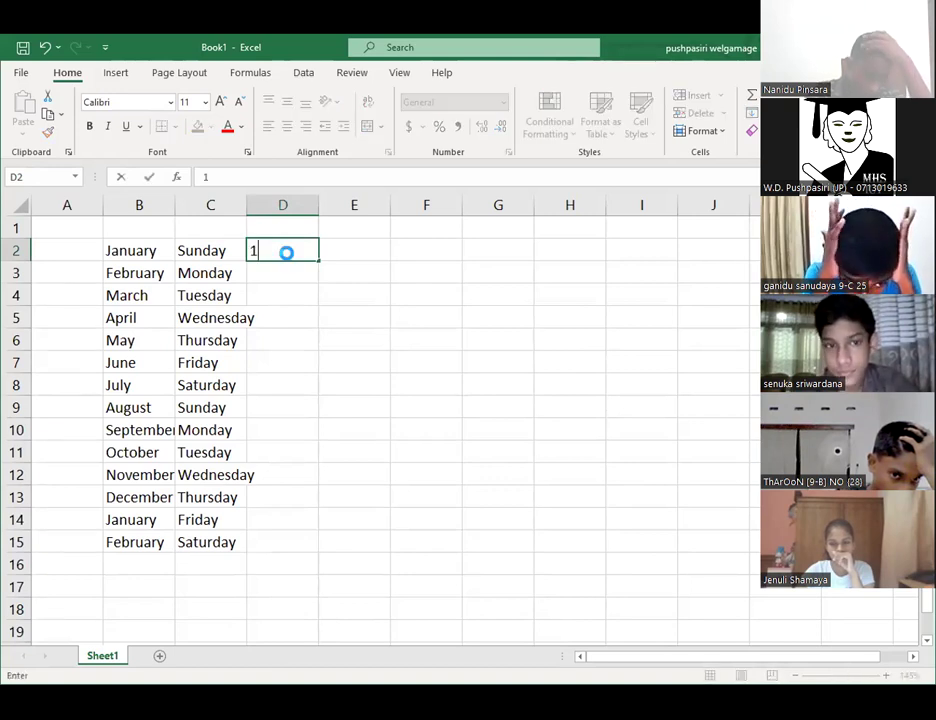
key(Return)
text(2)
key(Return)
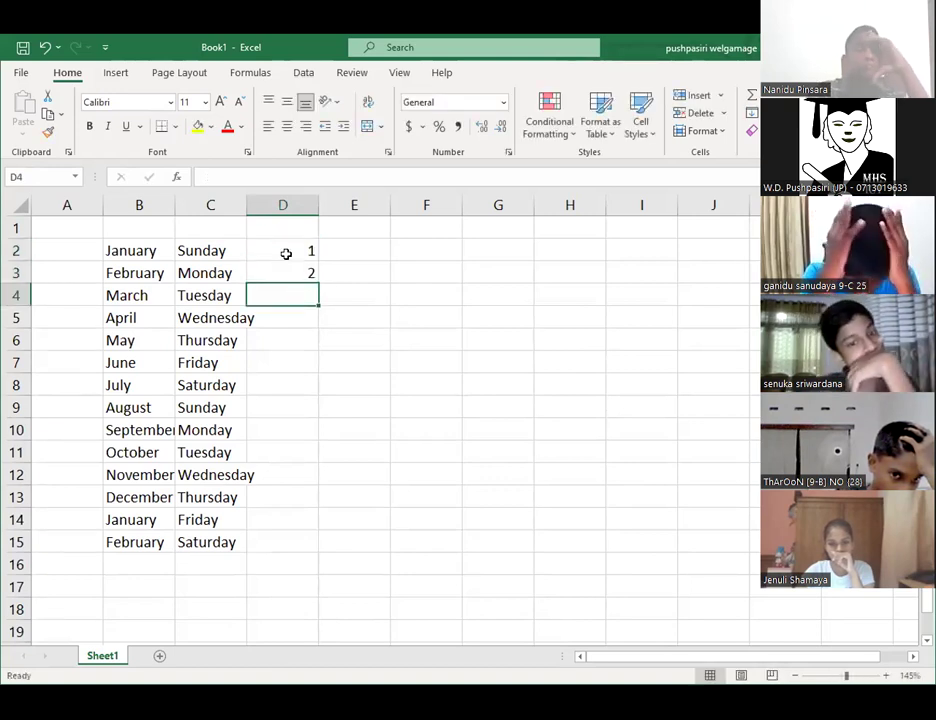
key(Up)
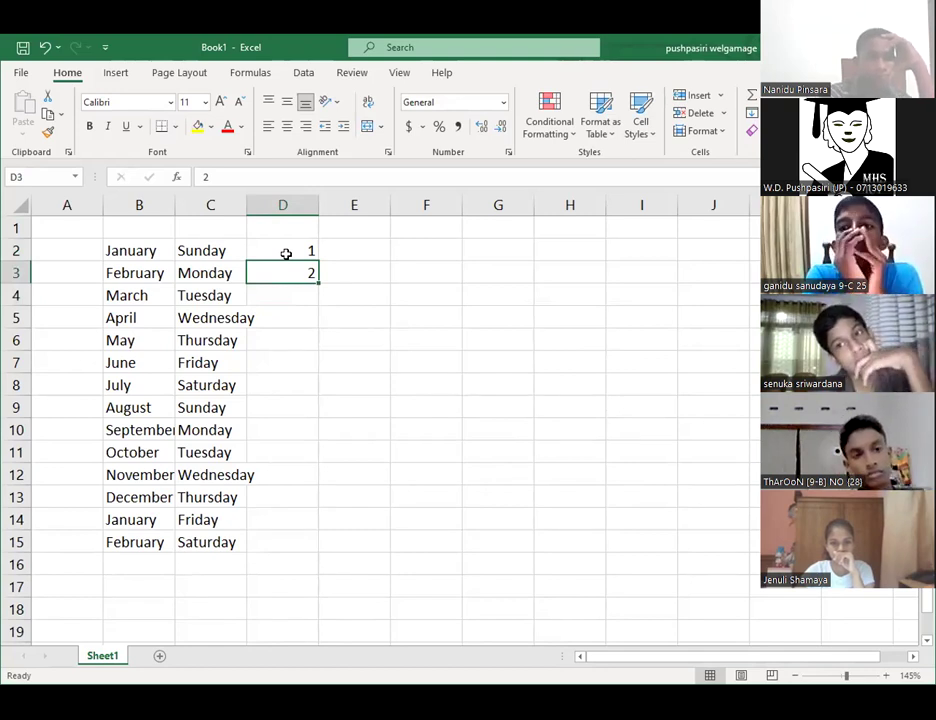
drag(287, 250, 288, 263)
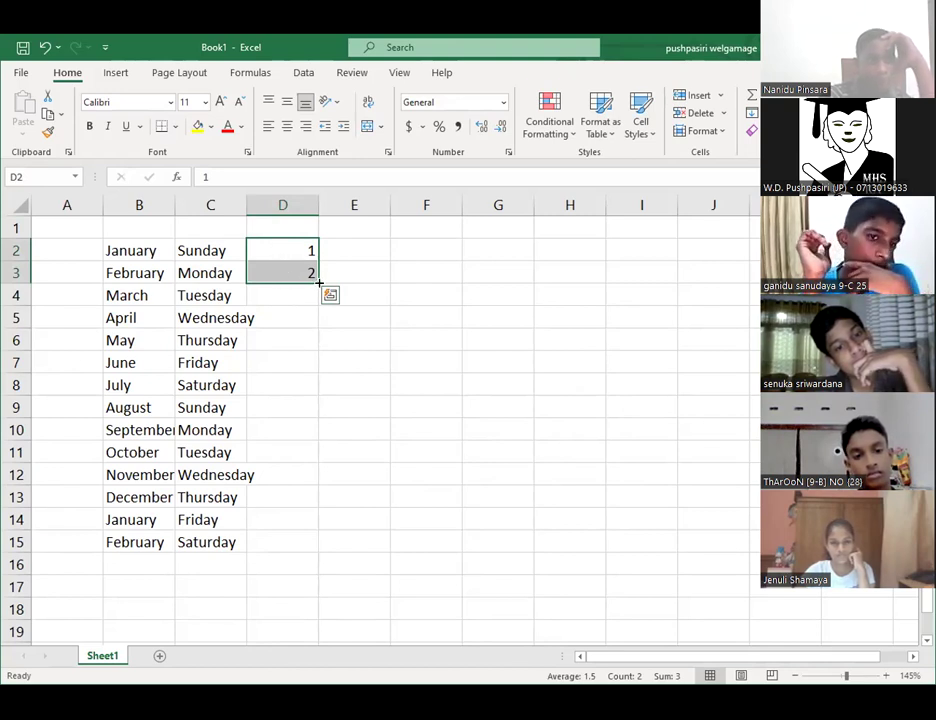
drag(318, 283, 334, 541)
click(507, 460)
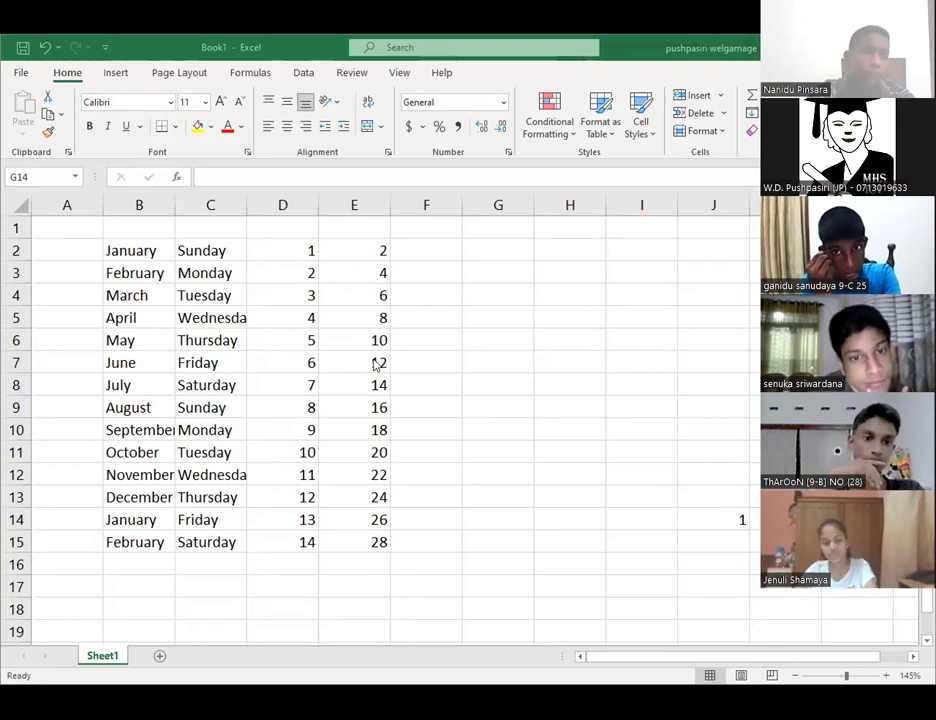
Enter 3 and 6 in cells F2 and F3, and autofill the multiples of 3 down to F15.
click(427, 250)
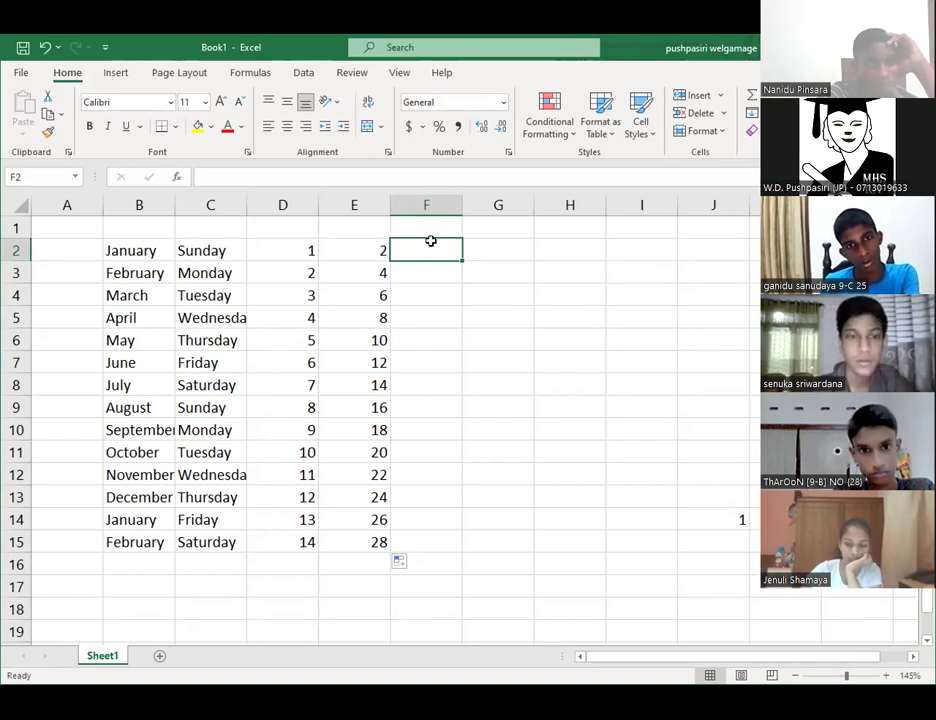
text(3)
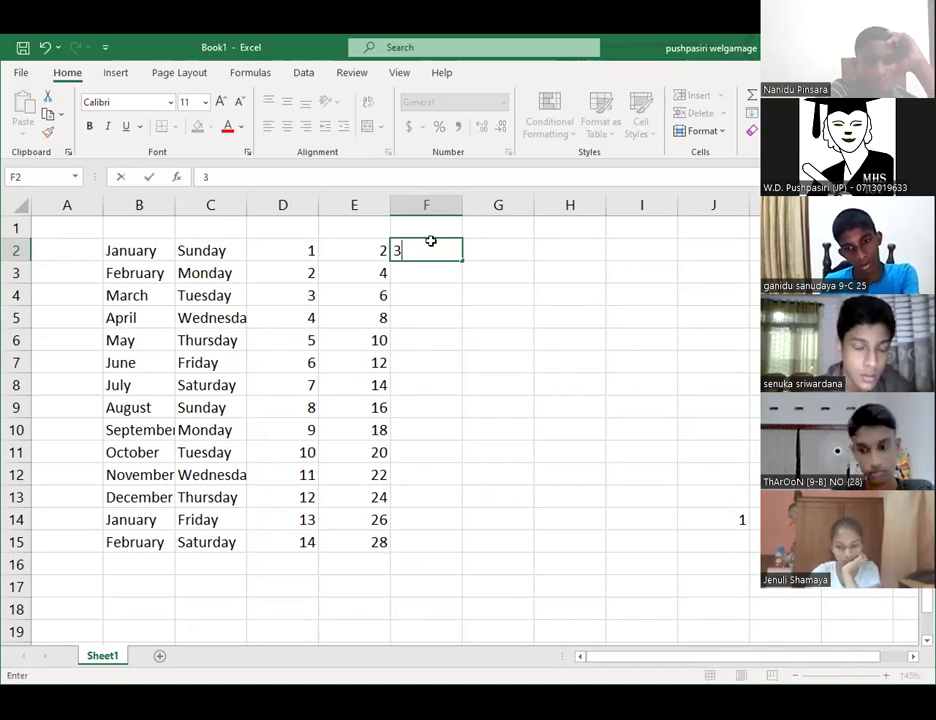
key(Return)
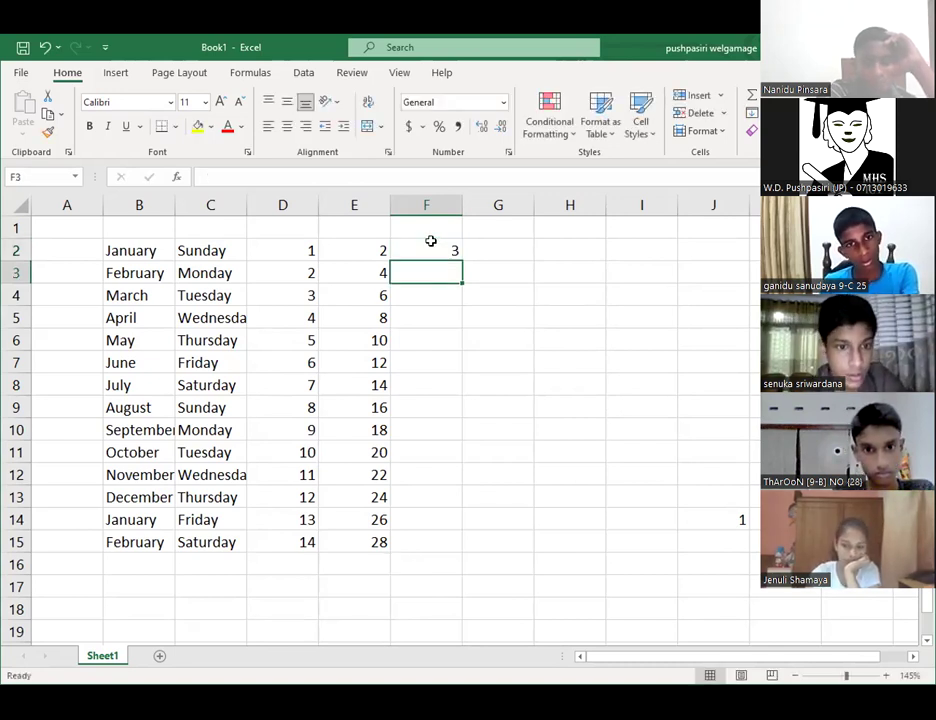
text(6)
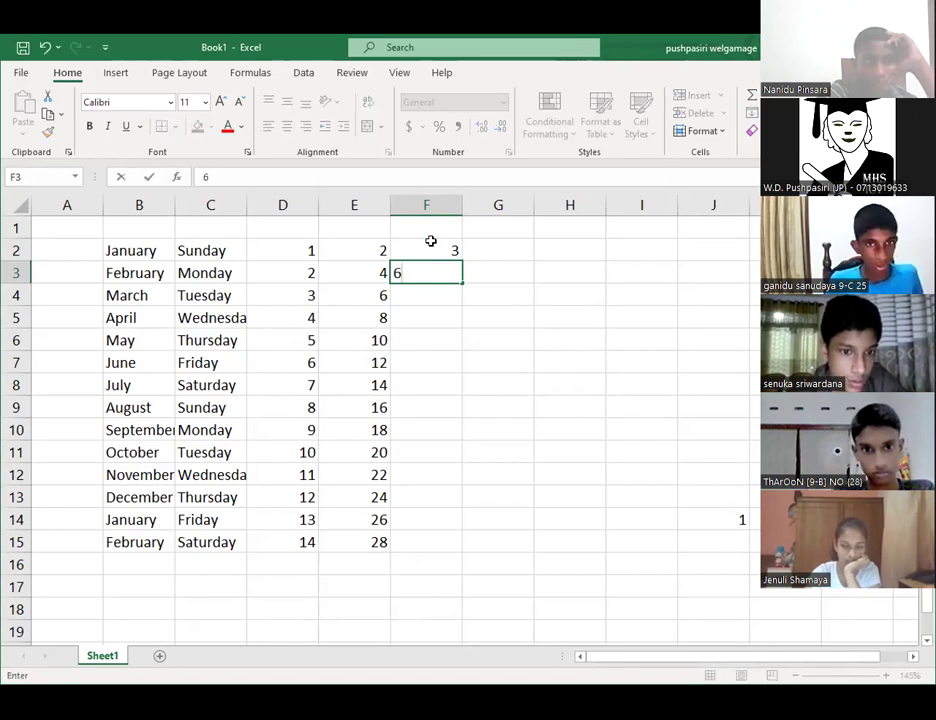
key(Return)
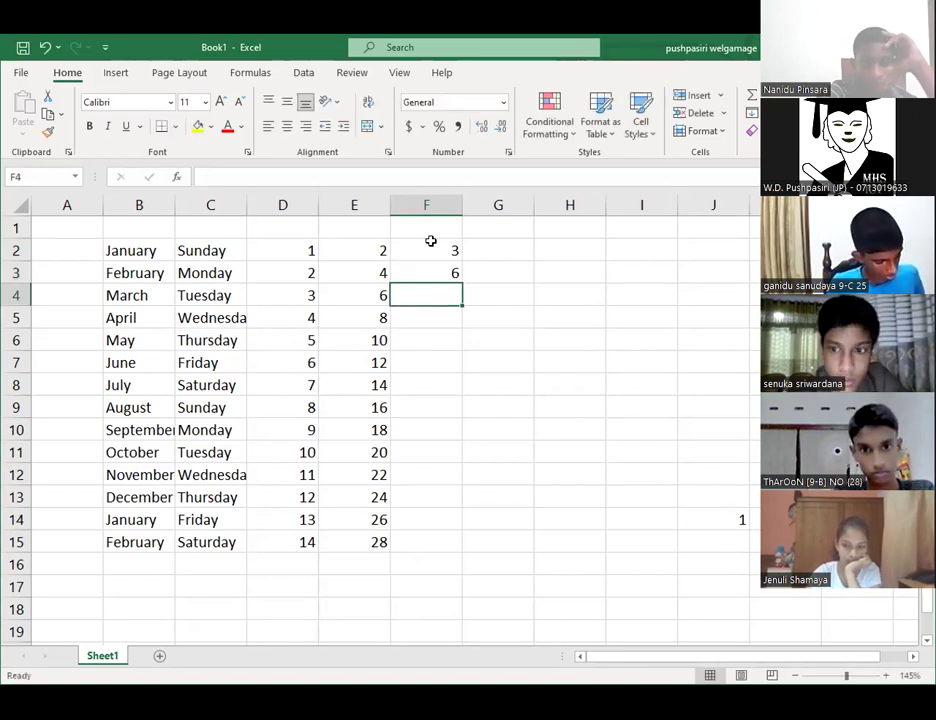
drag(452, 256, 380, 548)
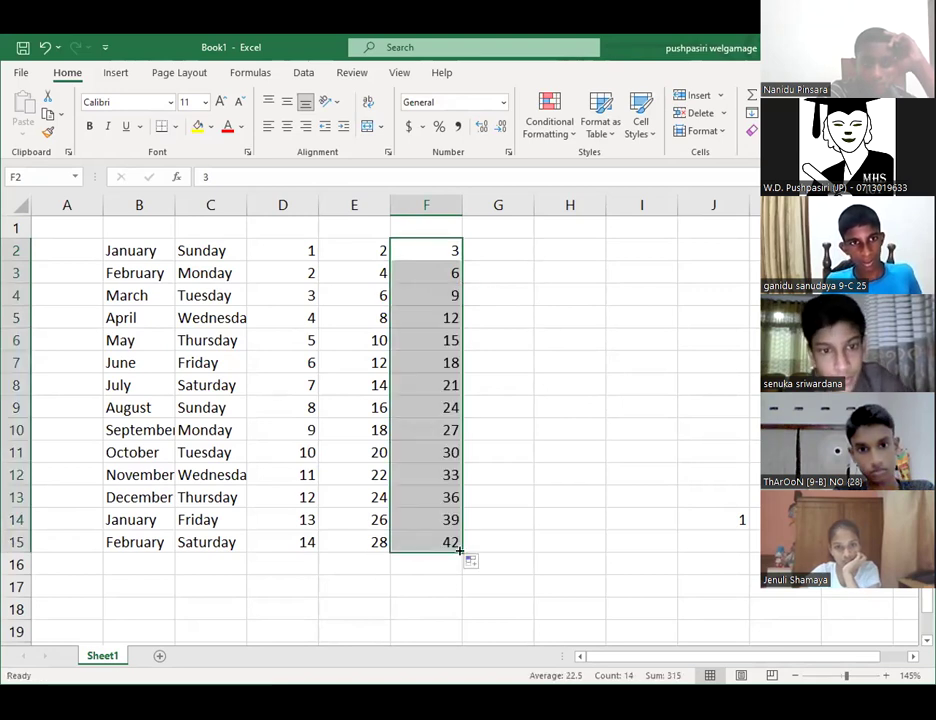
click(575, 539)
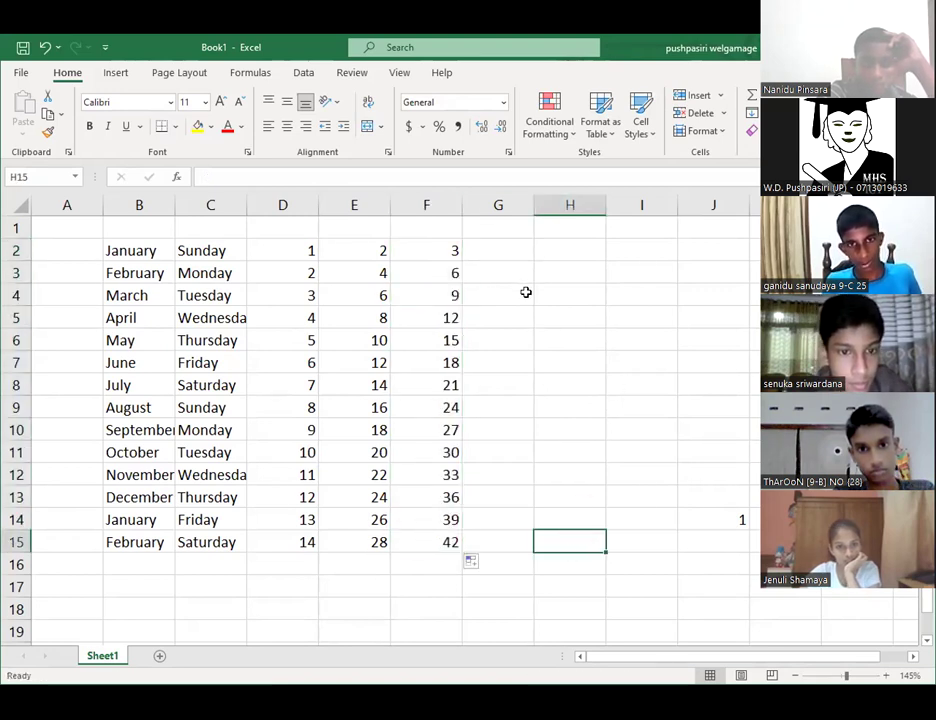
Enter 4 in cell G2 and 8 in cell G3 as the start of a number series.
click(512, 265)
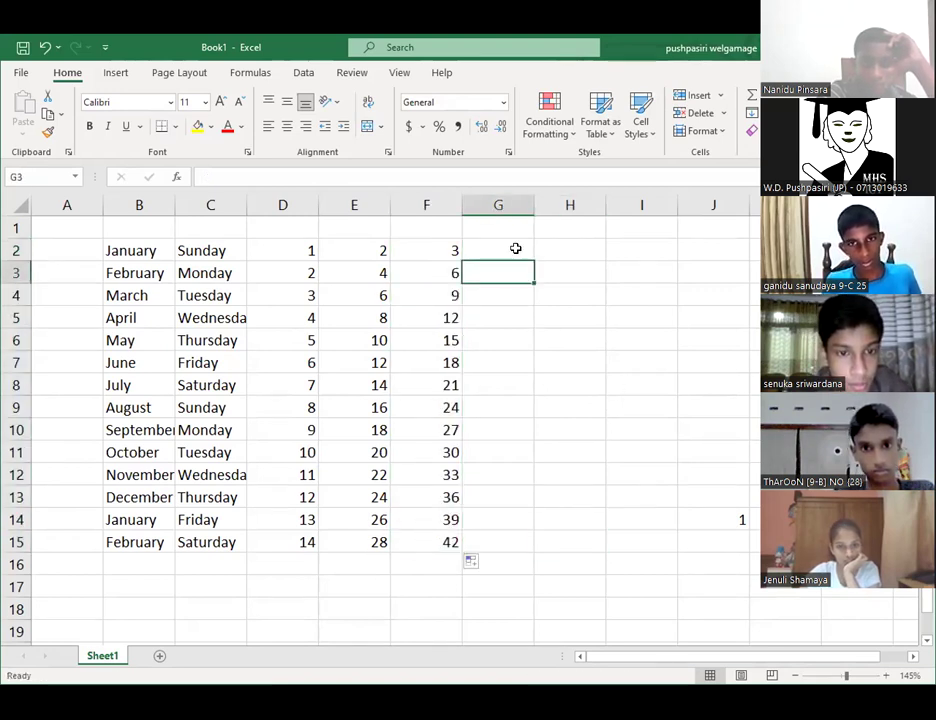
click(515, 249)
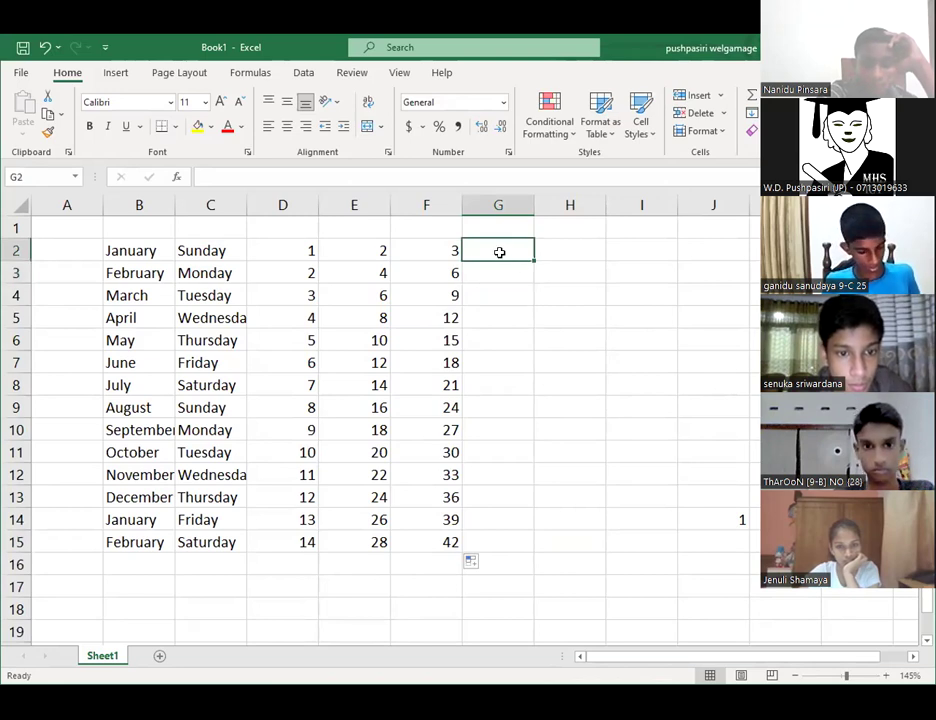
text(4)
key(Return)
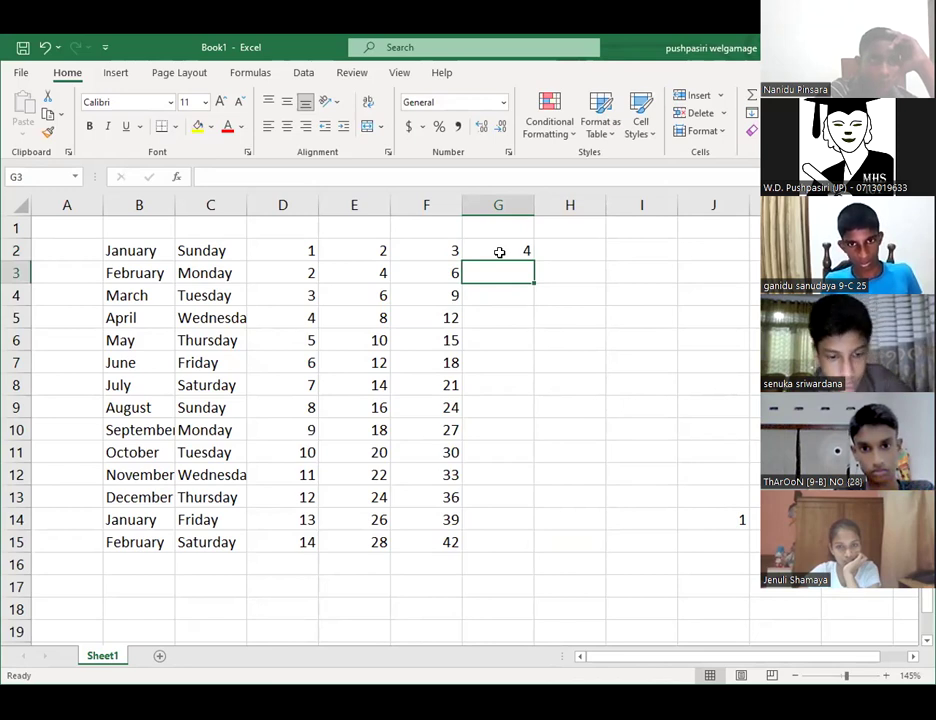
text(8)
key(Return)
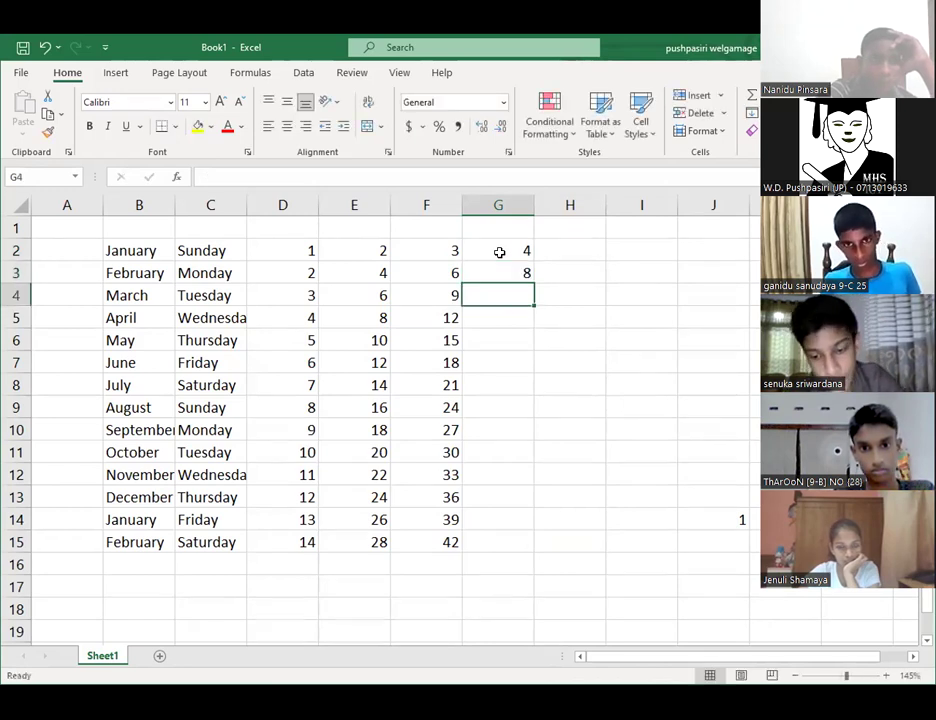
Move the cell pair G2:G3 to I4:I5.
click(522, 248)
mouse_move(522, 248)
mouse_down()
mouse_move(514, 280)
mouse_move(522, 272)
mouse_up()
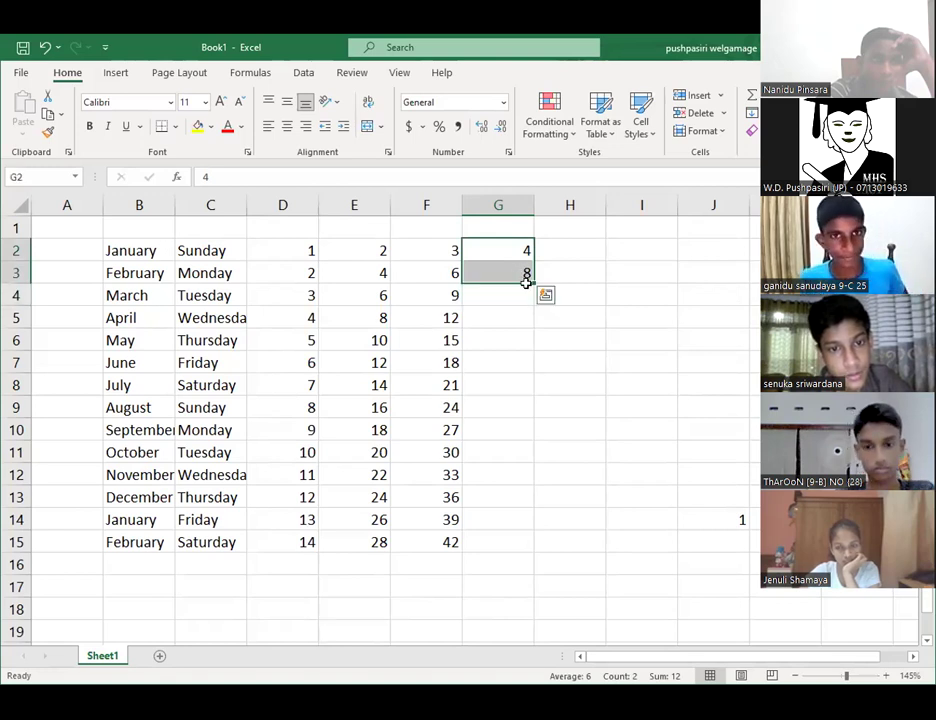
drag(534, 283, 602, 288)
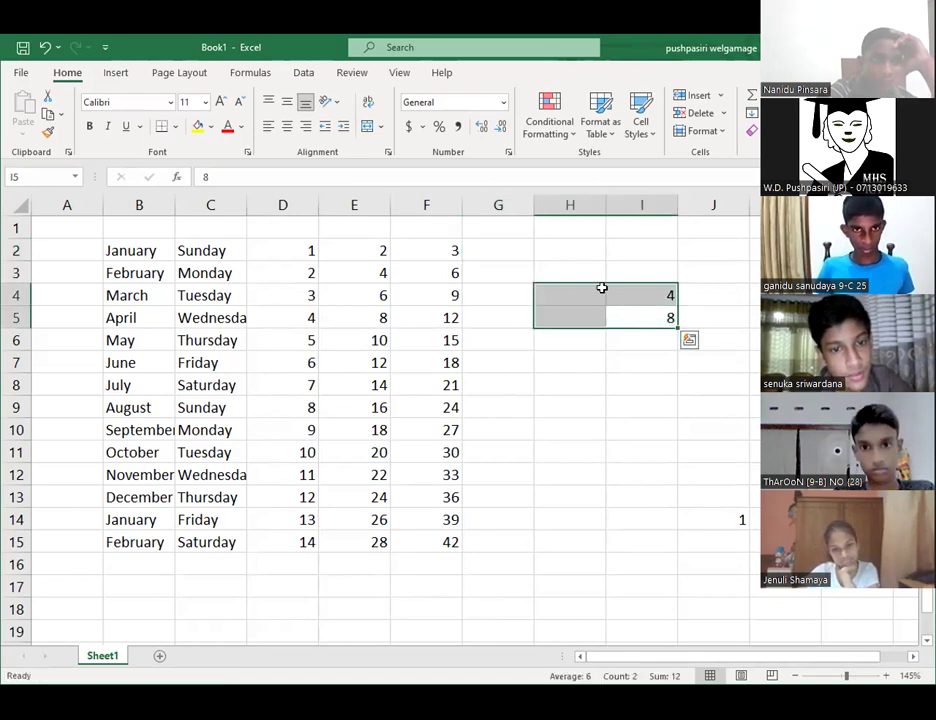
click(668, 318)
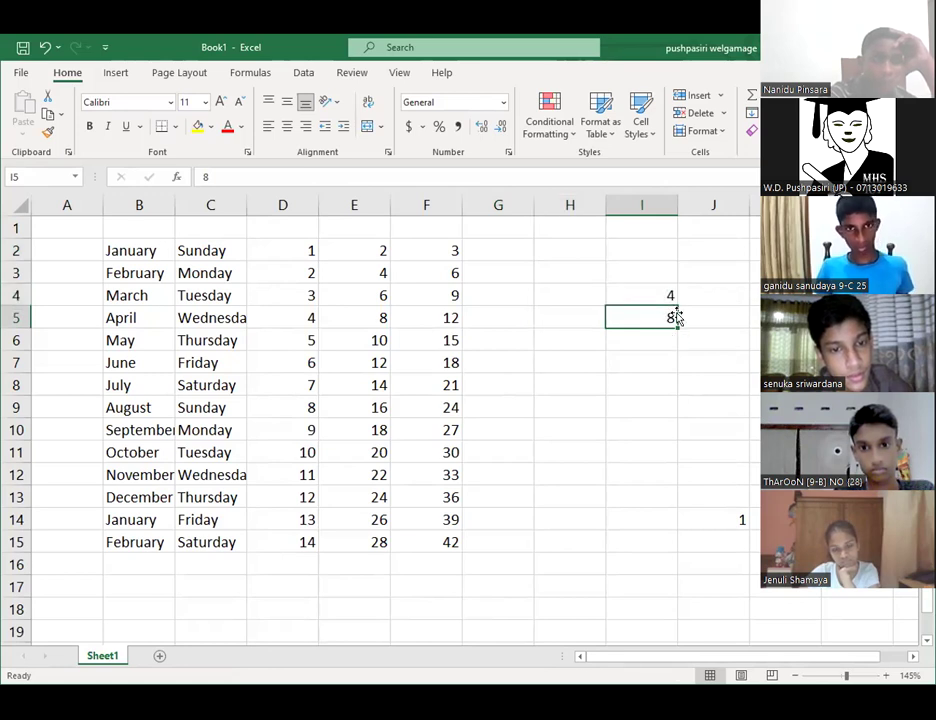
click(668, 297)
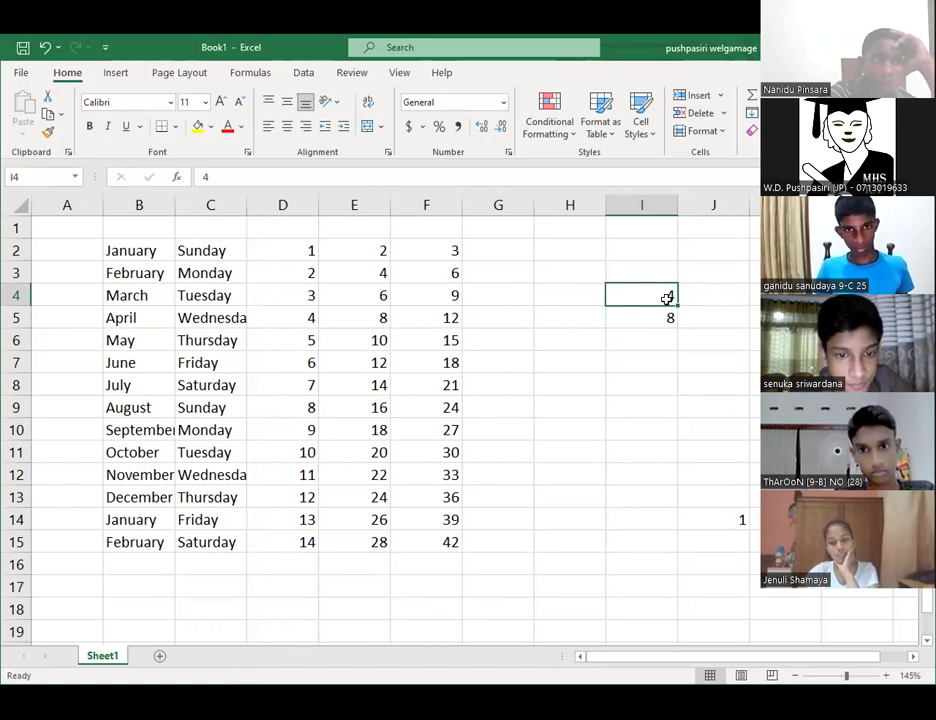
key(Down)
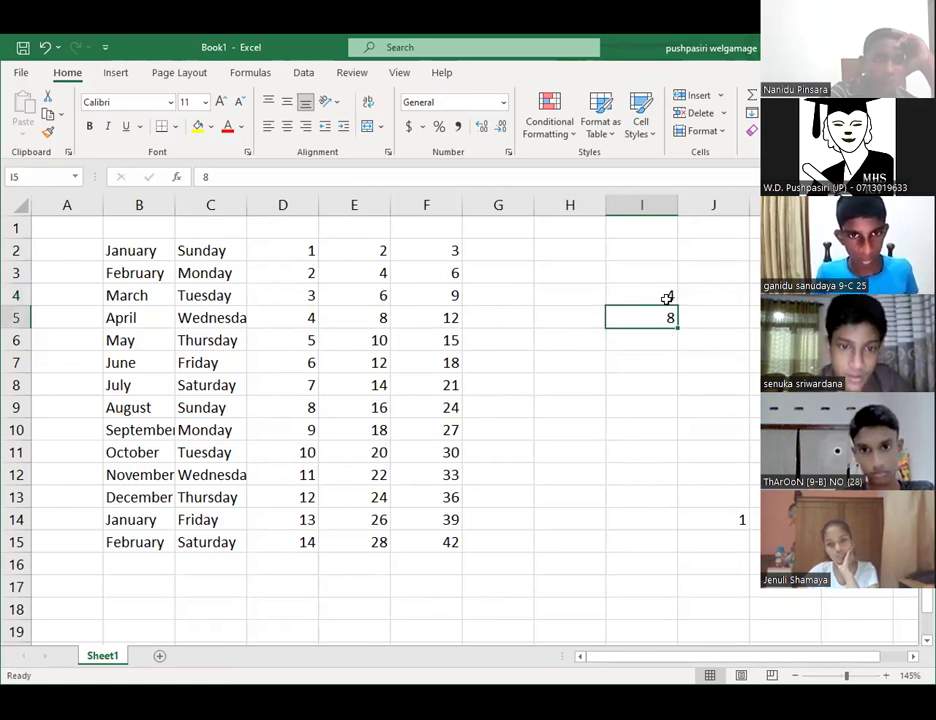
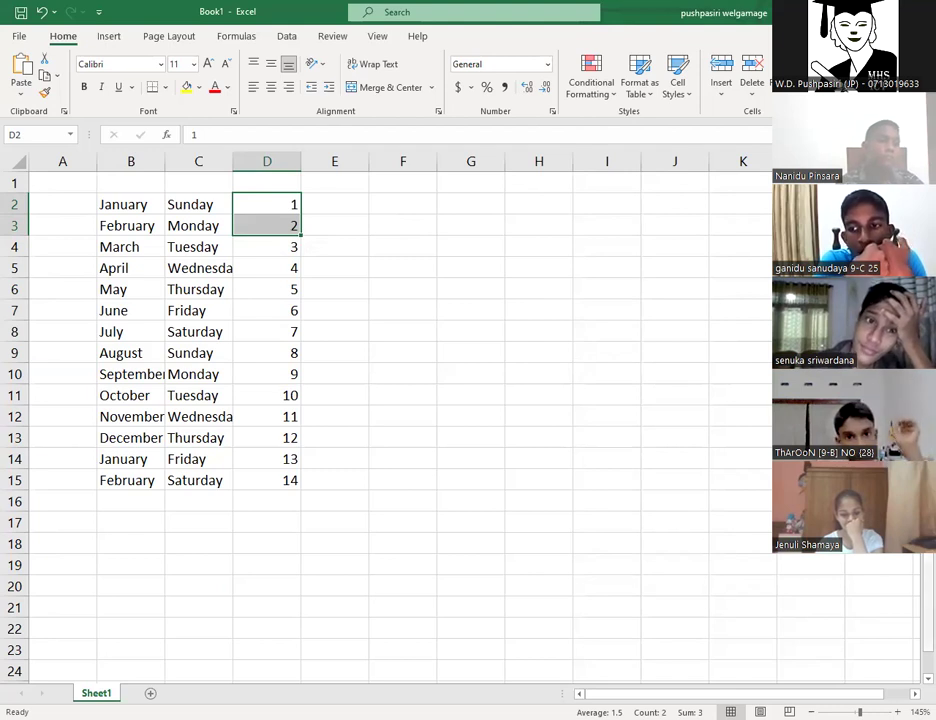
Examine the number series in column D, from the starting pair D2:D3 to the filled cells D4 and D5.
click(274, 199)
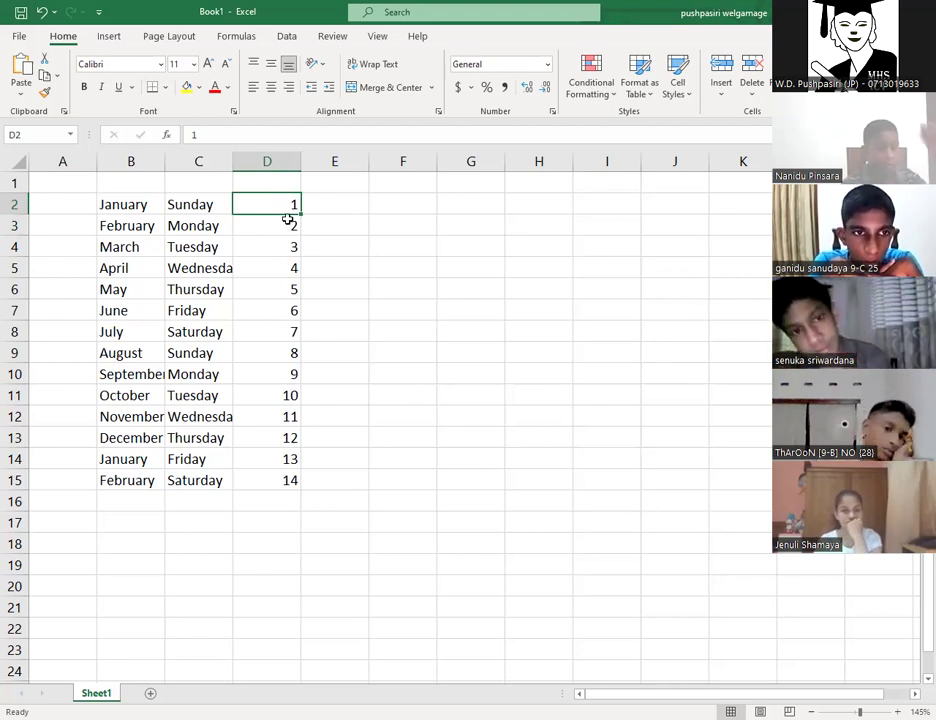
click(251, 232)
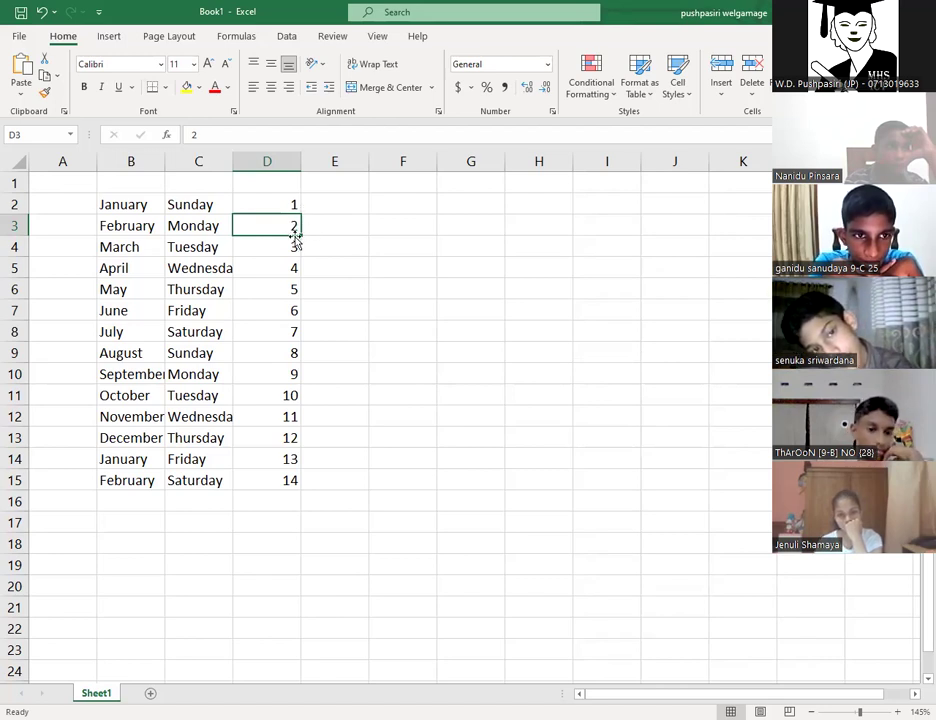
click(287, 249)
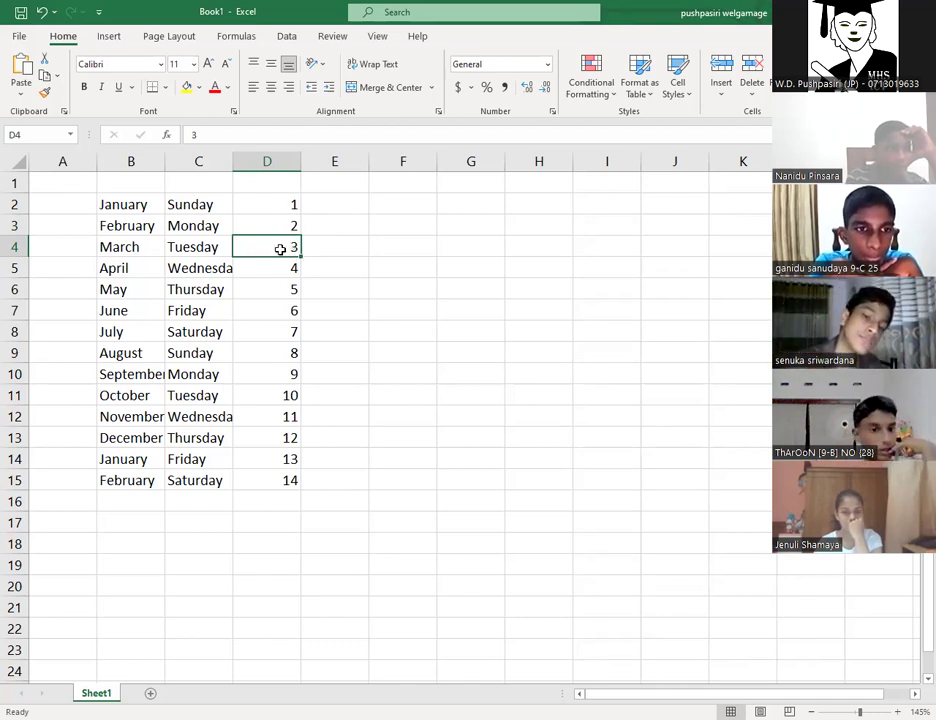
drag(267, 203, 265, 226)
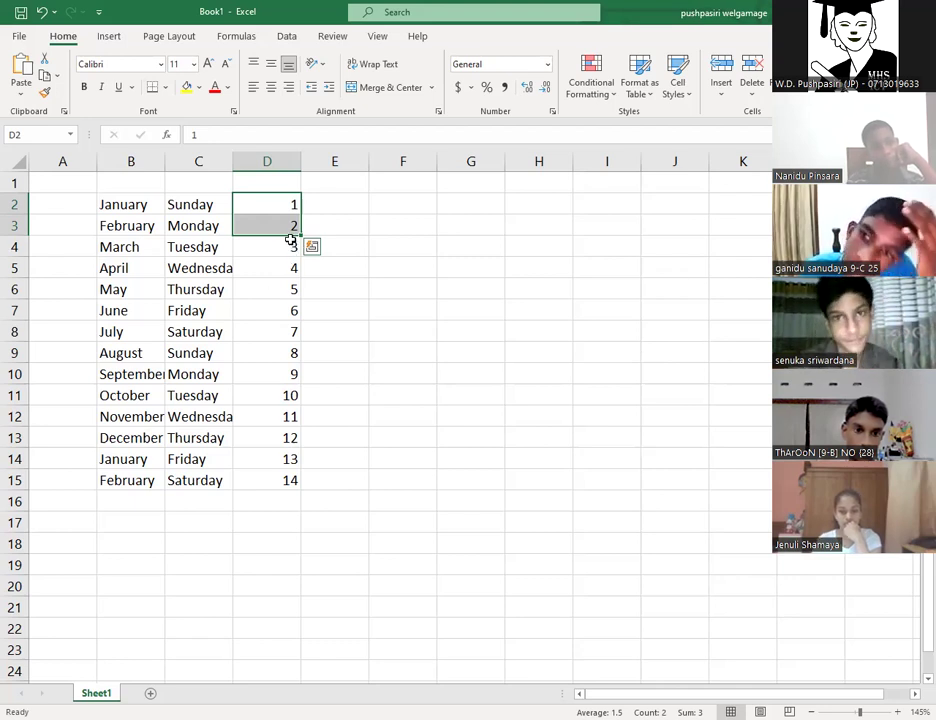
click(290, 226)
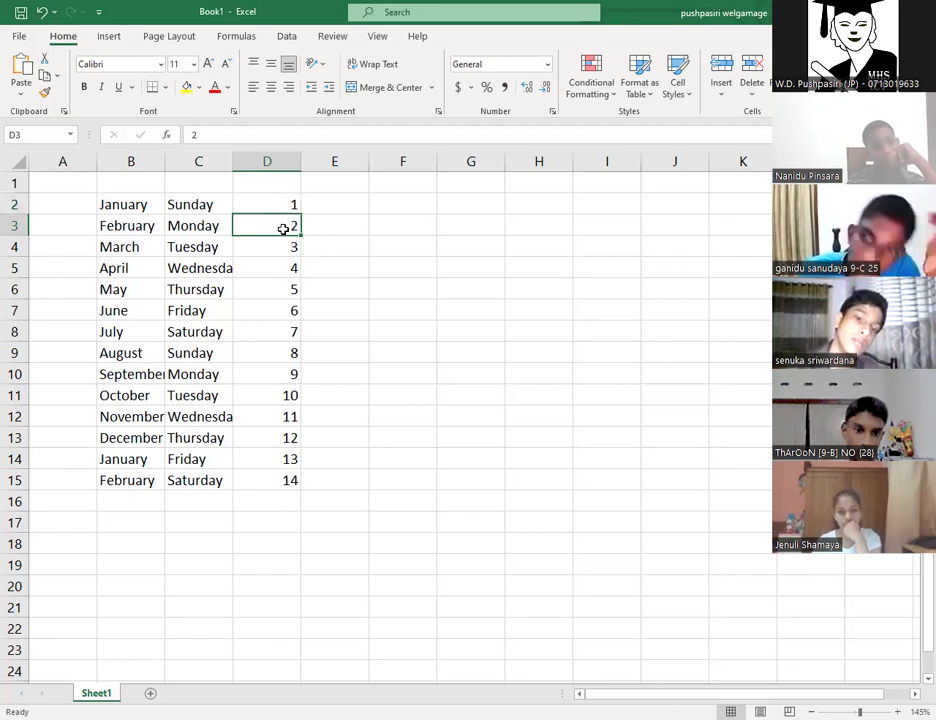
click(293, 247)
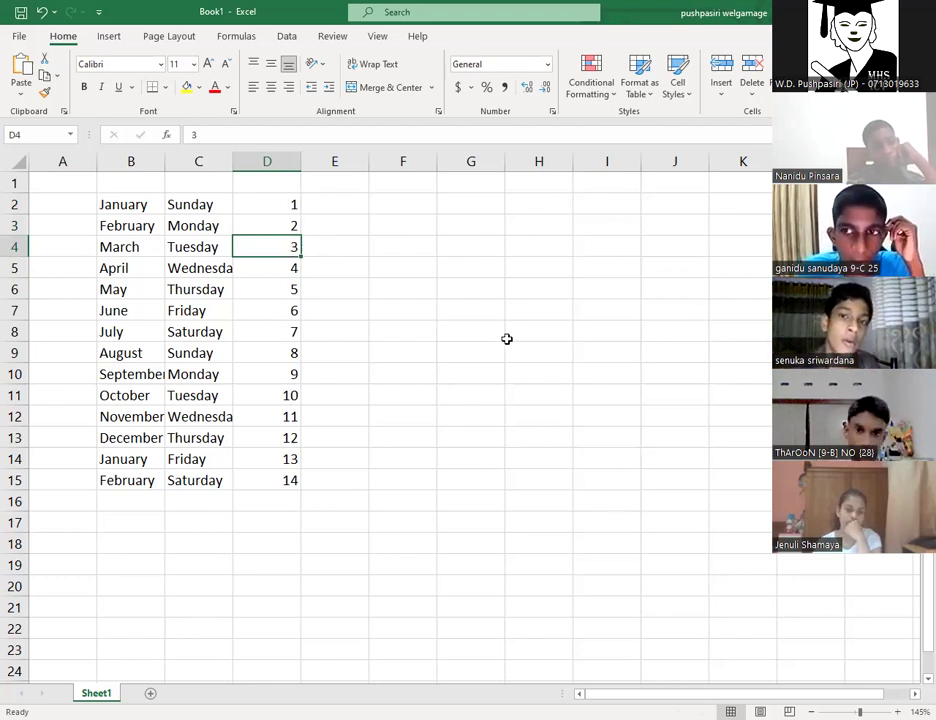
drag(240, 204, 247, 224)
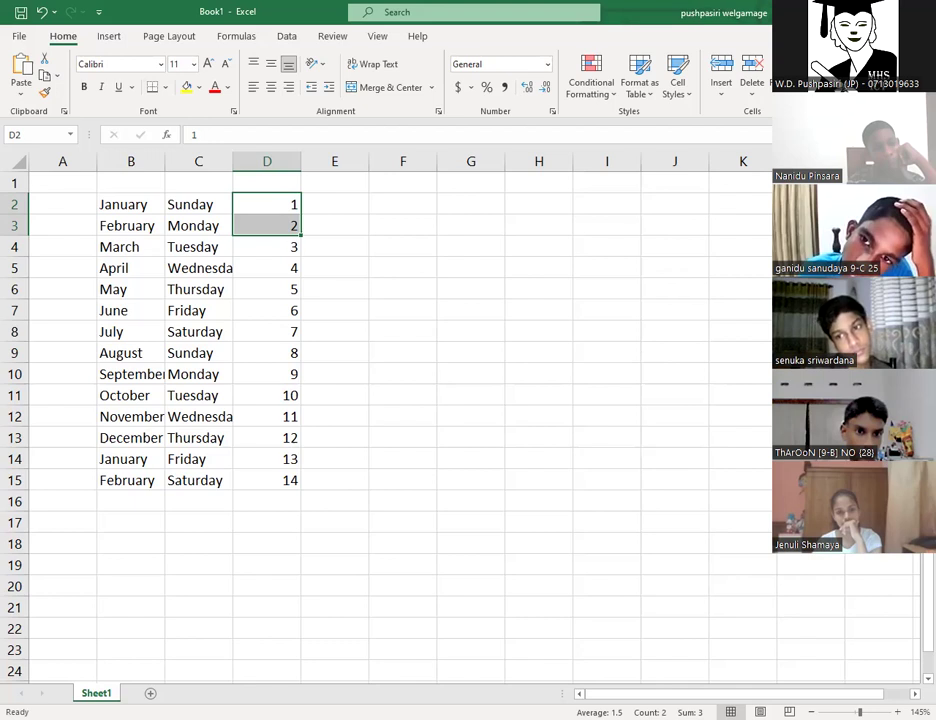
click(280, 252)
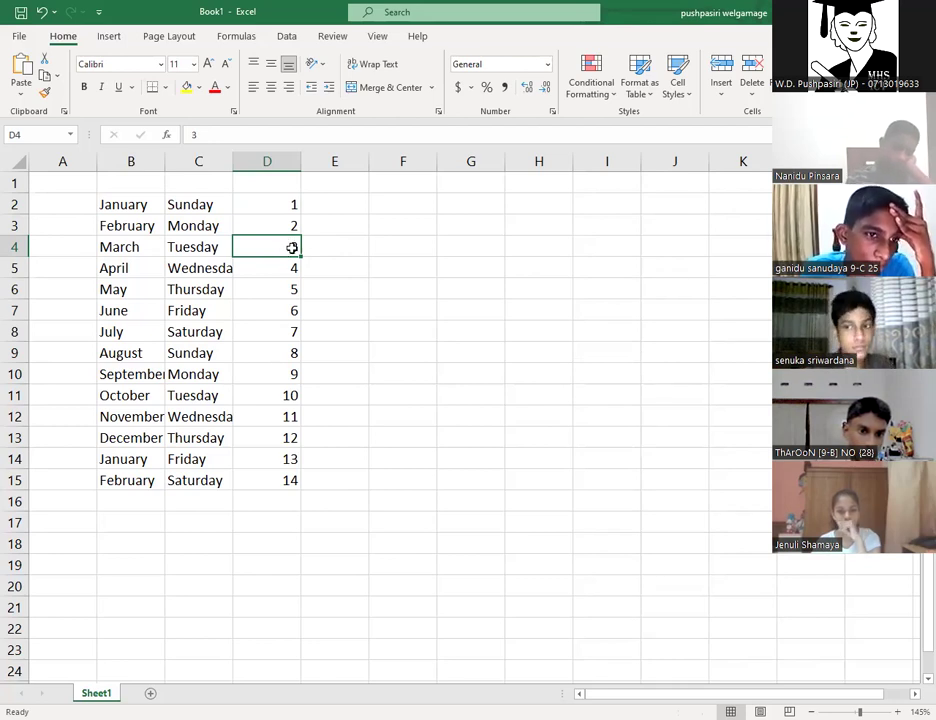
click(270, 268)
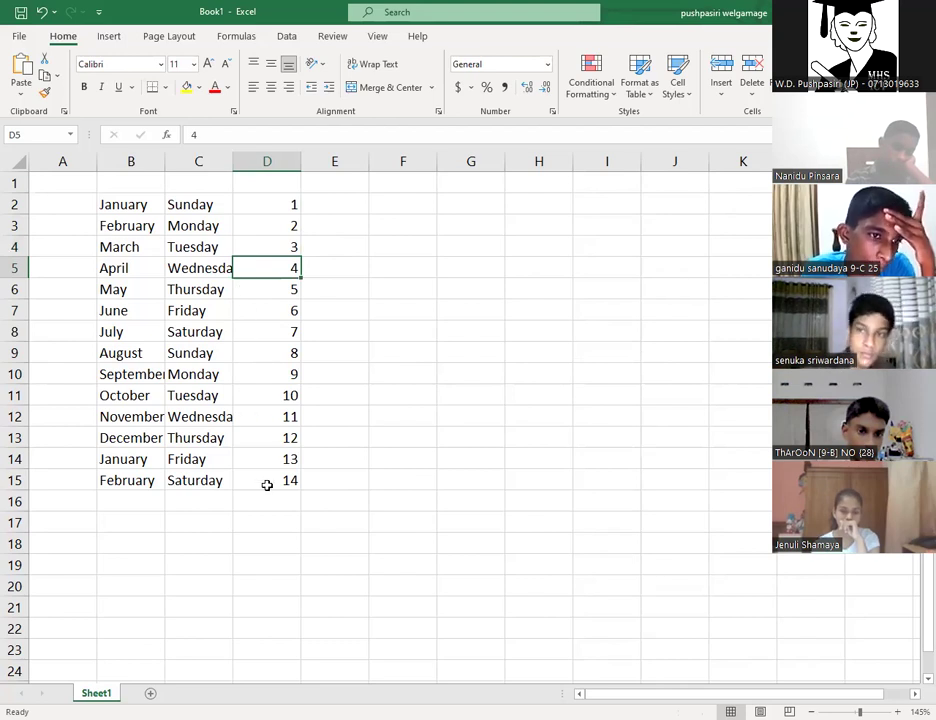
Enter 2 and 4 in cells E2 and E3, and autofill the even number series down to E15.
click(333, 204)
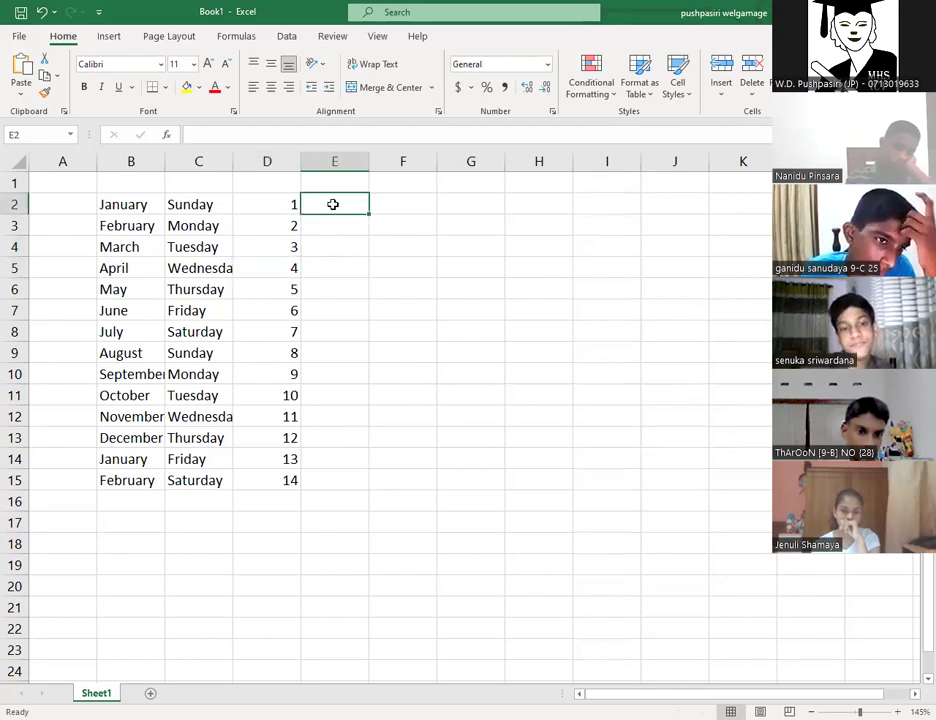
text(2)
key(Return)
text(4)
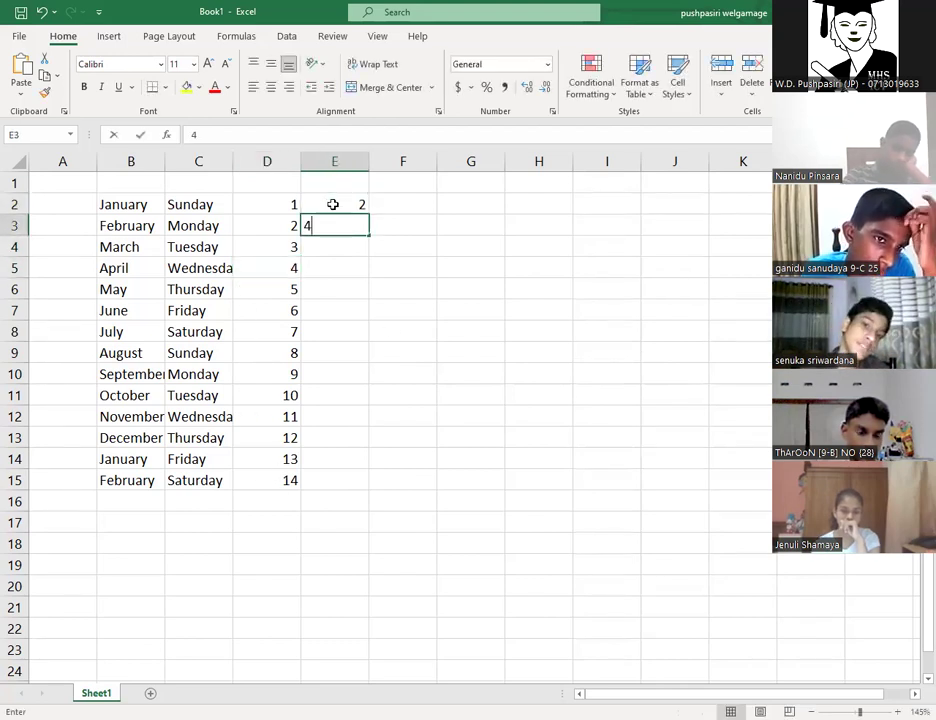
key(Return)
drag(334, 204, 334, 223)
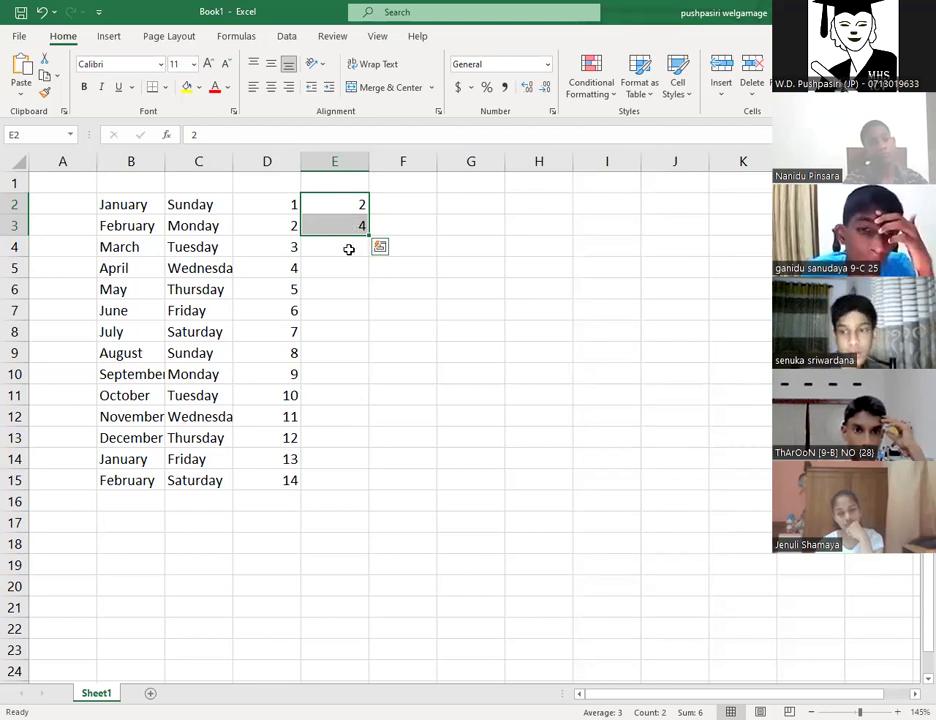
click(349, 248)
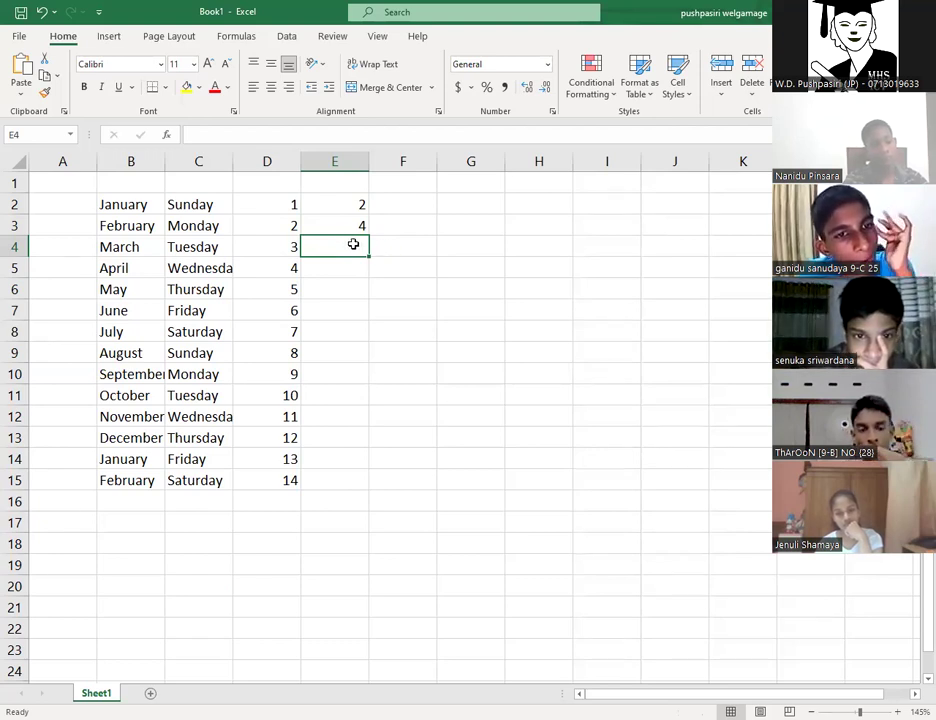
click(344, 270)
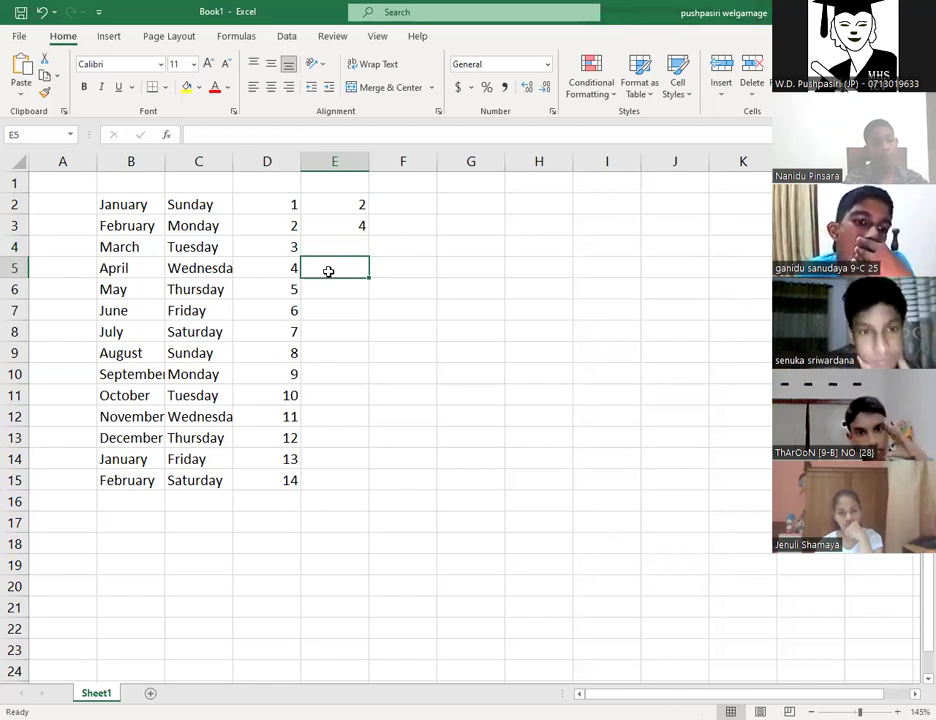
drag(365, 205, 375, 259)
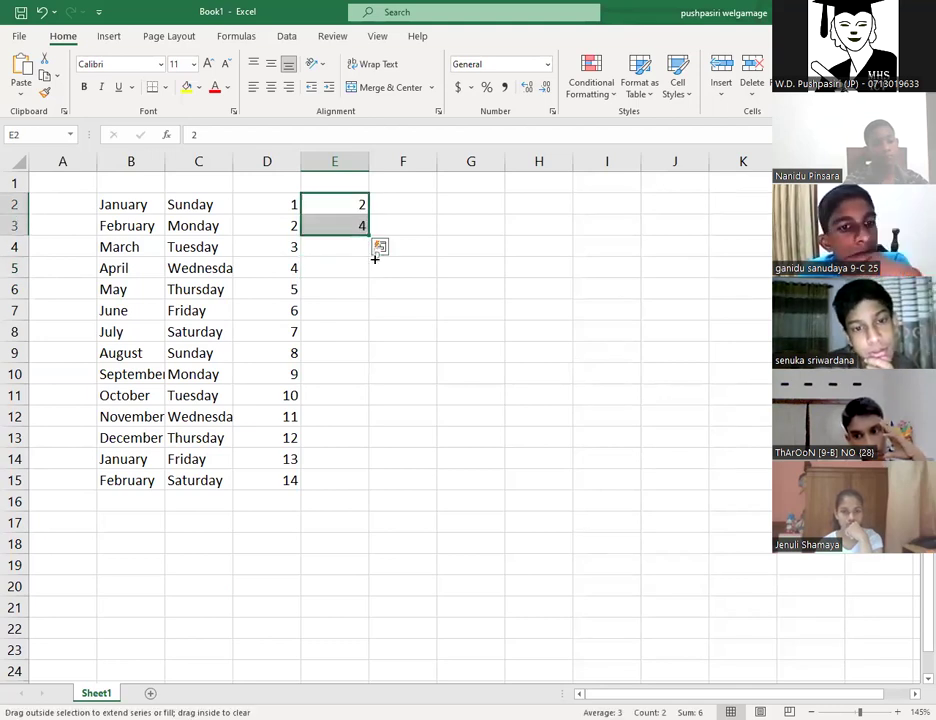
drag(383, 480, 383, 484)
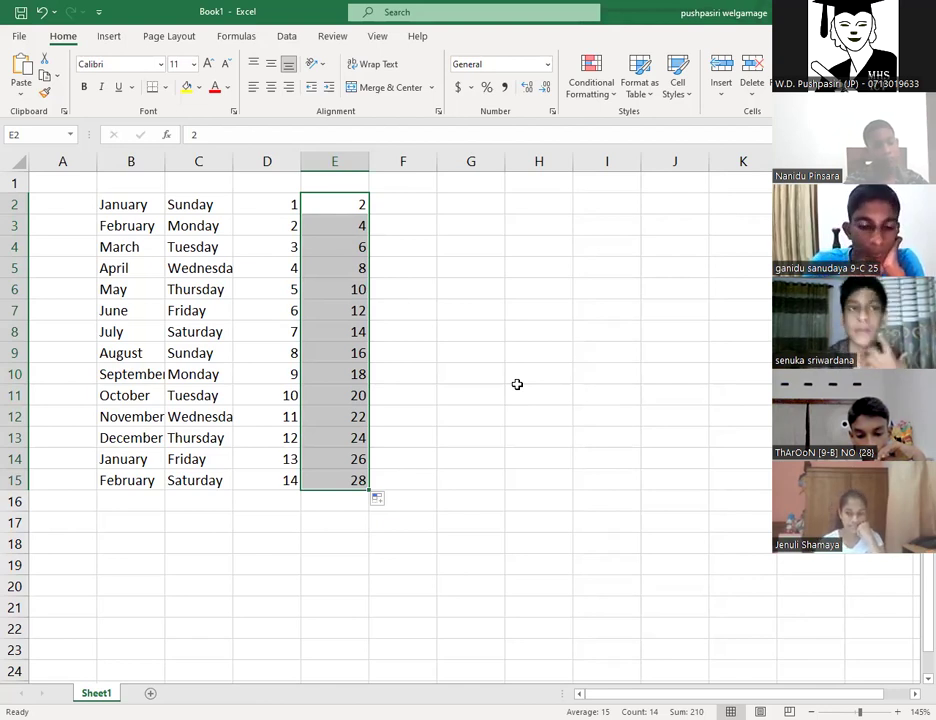
Enter 1 in cell F2 as the starting value of a new series.
drag(282, 205, 284, 311)
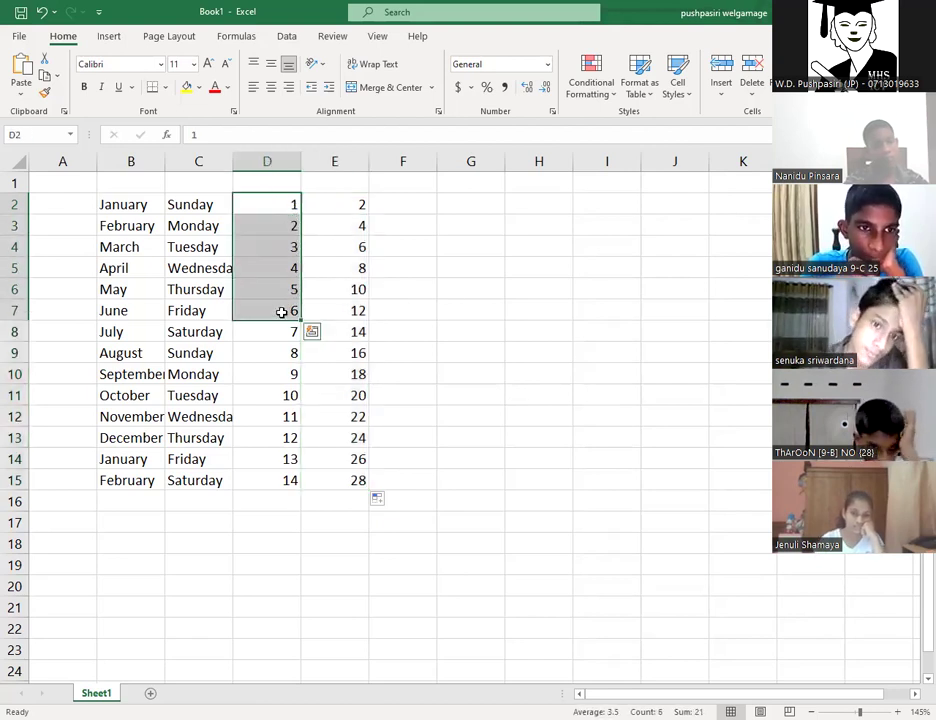
click(423, 204)
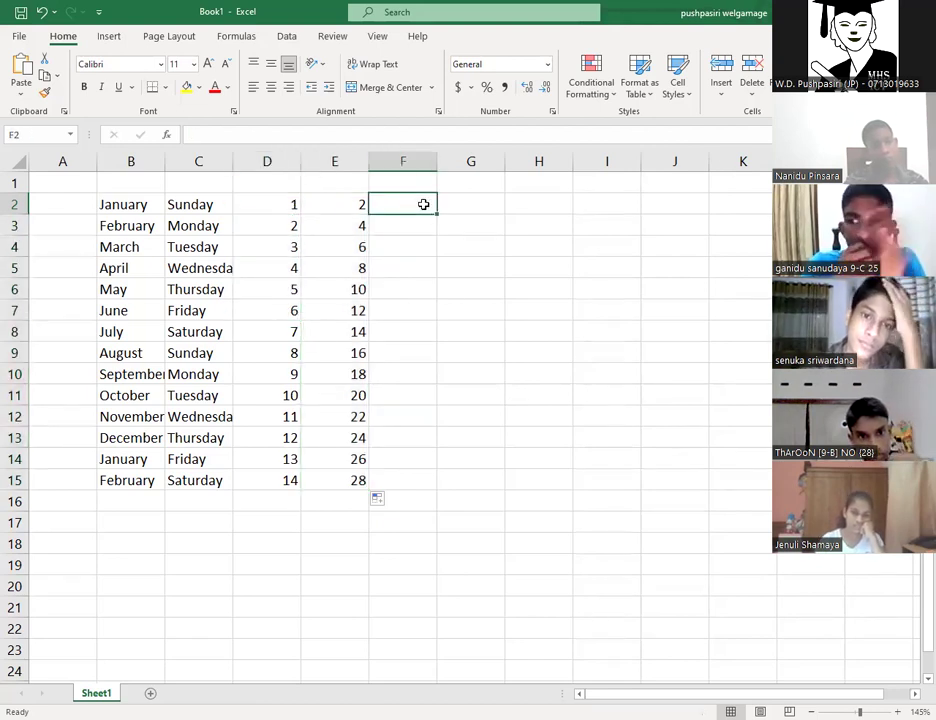
text(1)
key(Return)
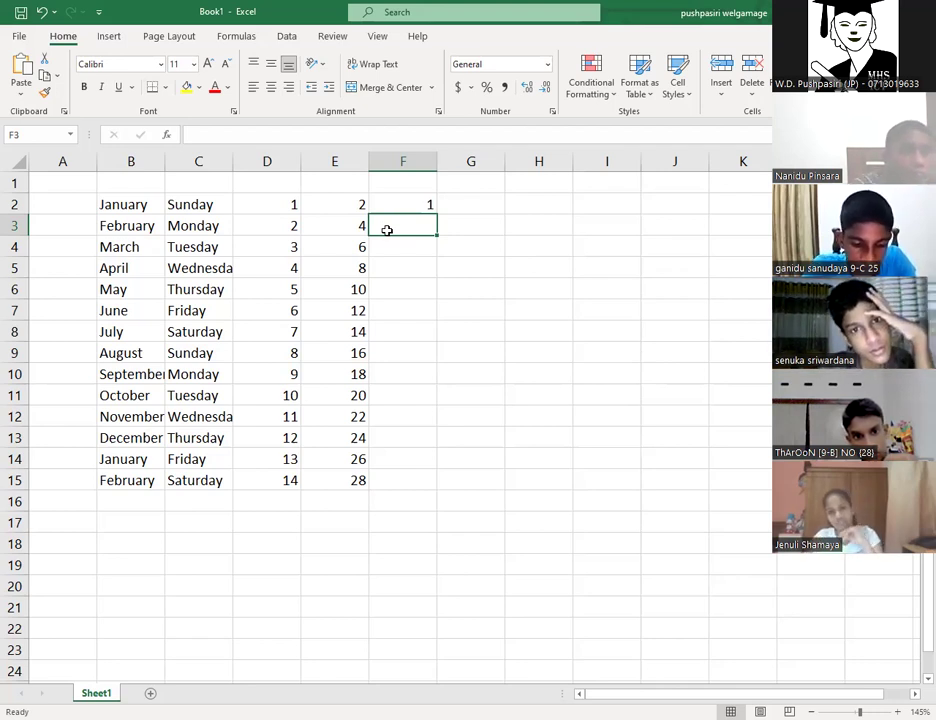
key(ctrl+z)
click(424, 200)
key(ctrl+y)
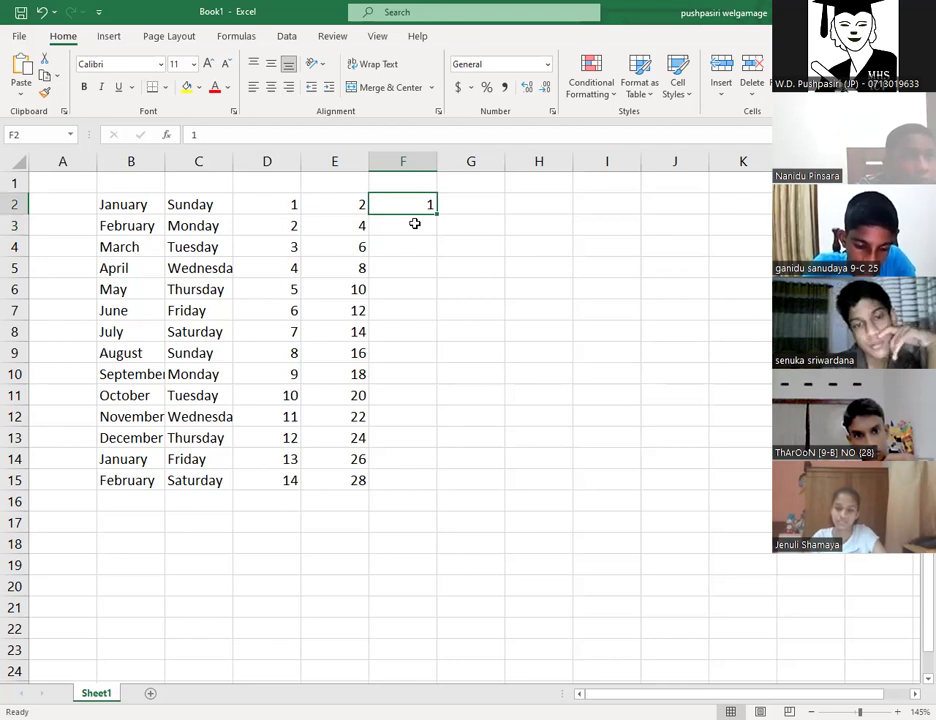
click(413, 224)
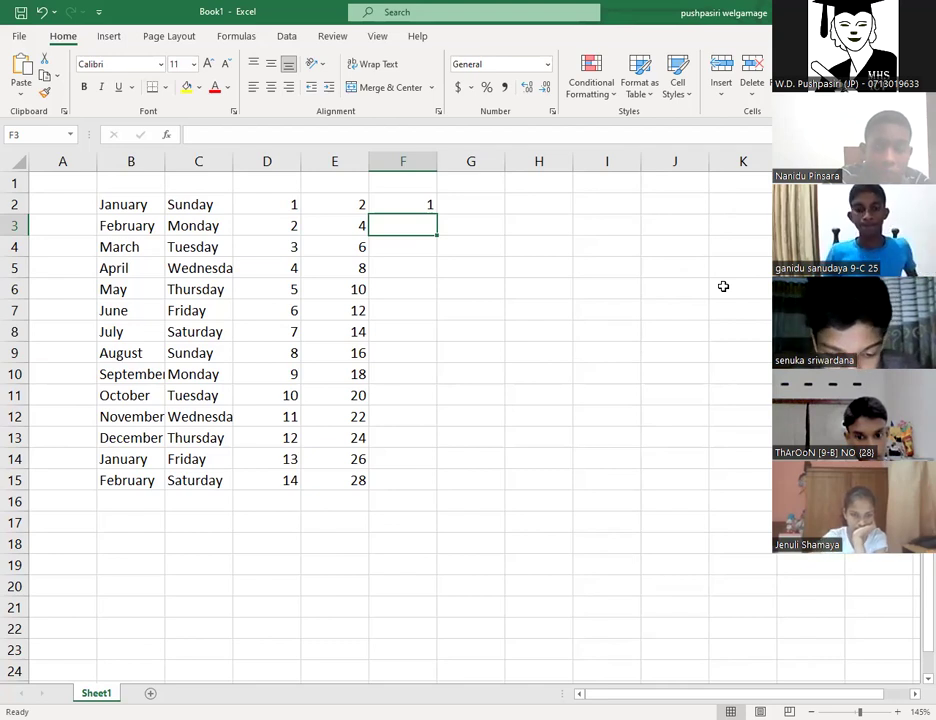
key(alt+p)
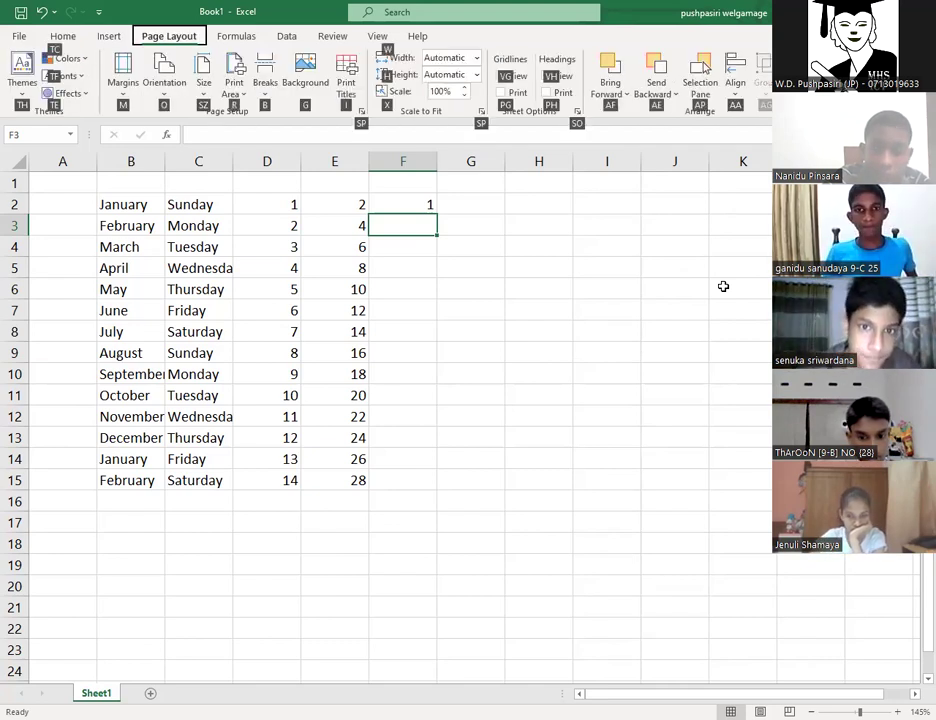
click(612, 267)
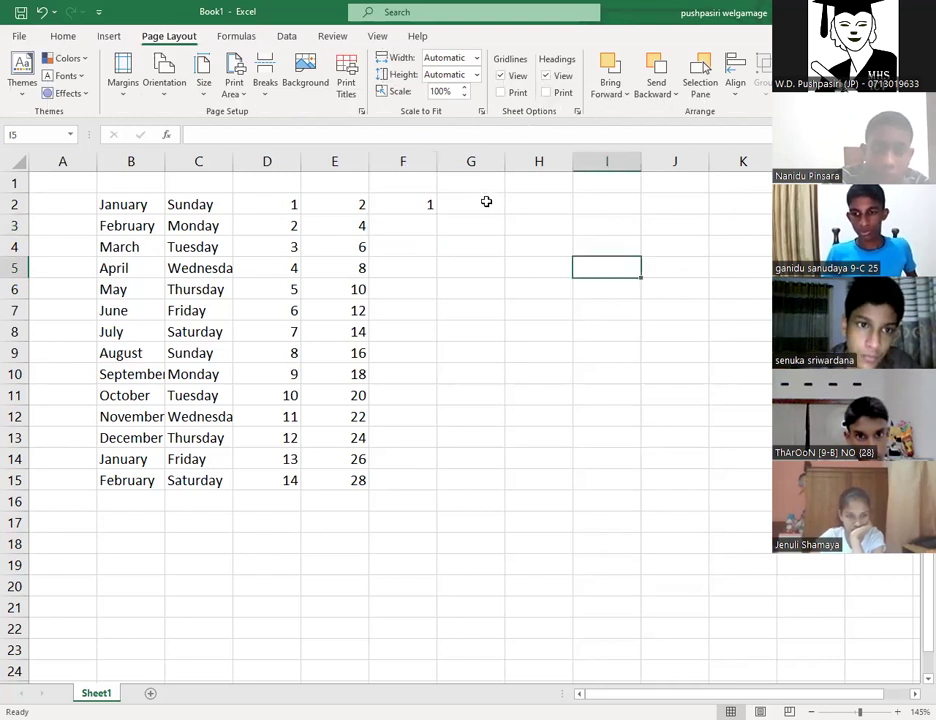
key(alt)
key(p)
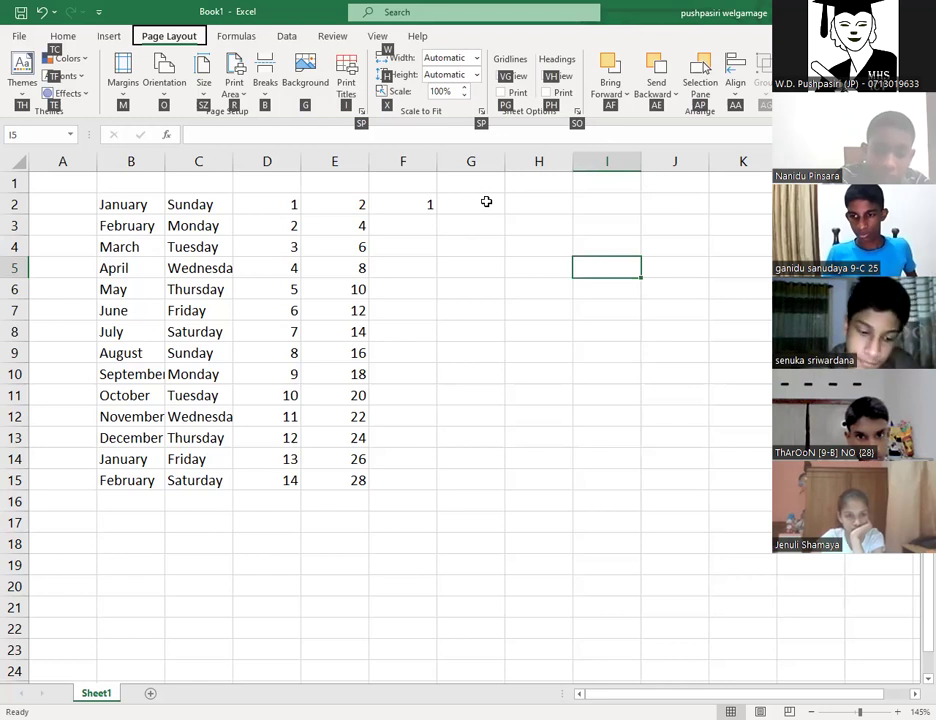
key(alt)
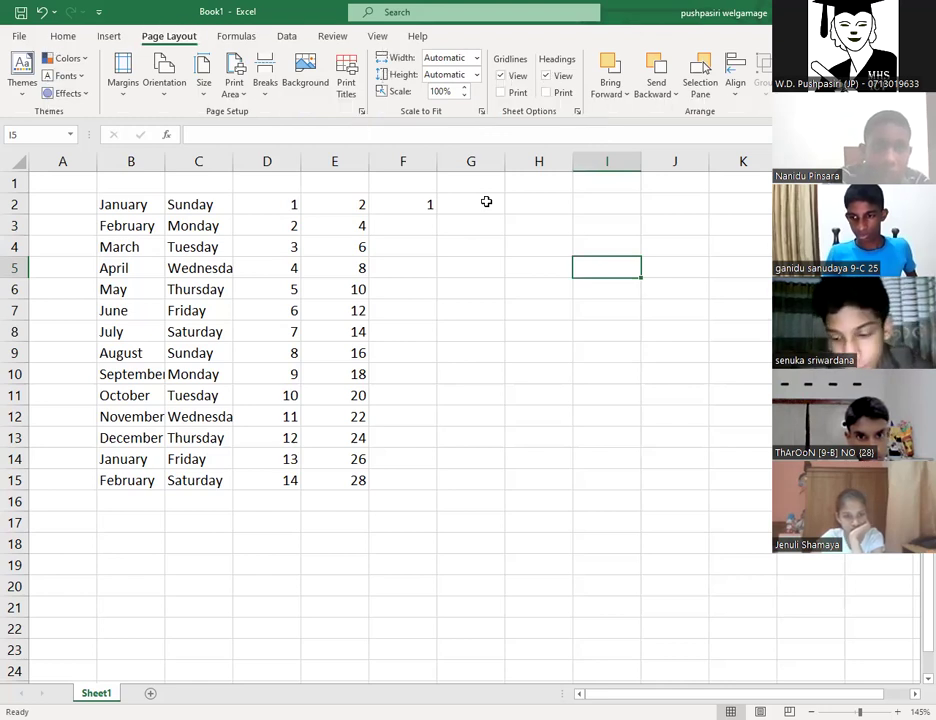
key(alt)
key(p)
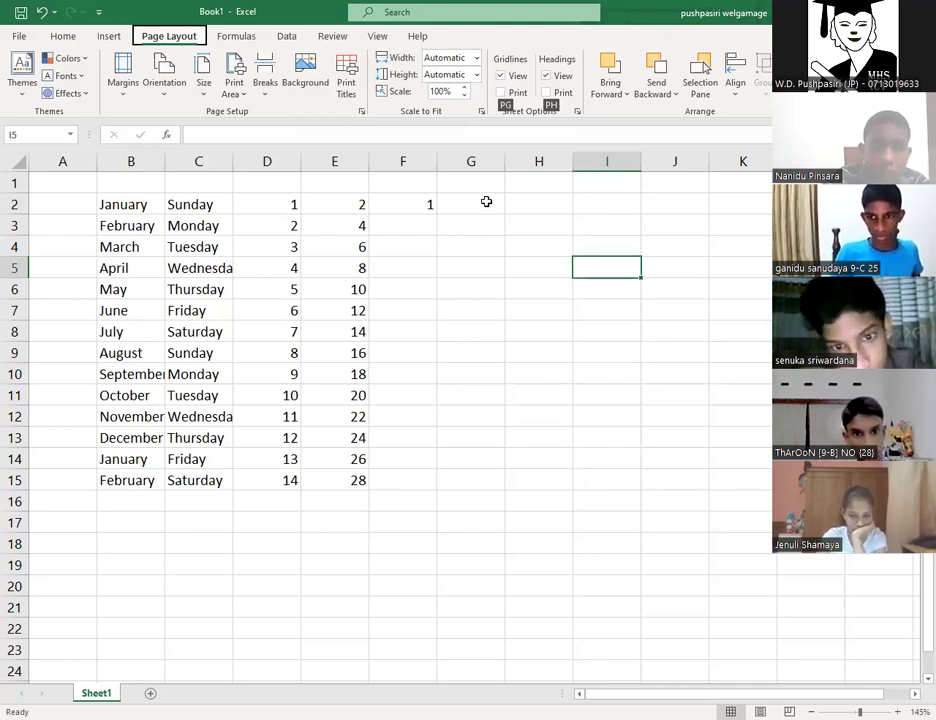
click(486, 202)
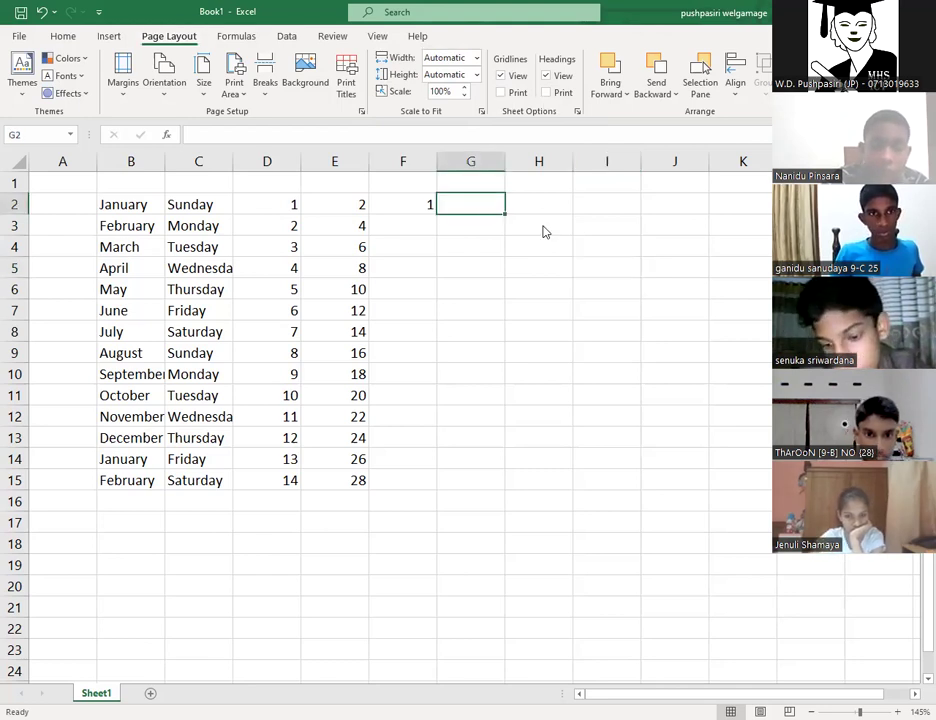
key(alt+p)
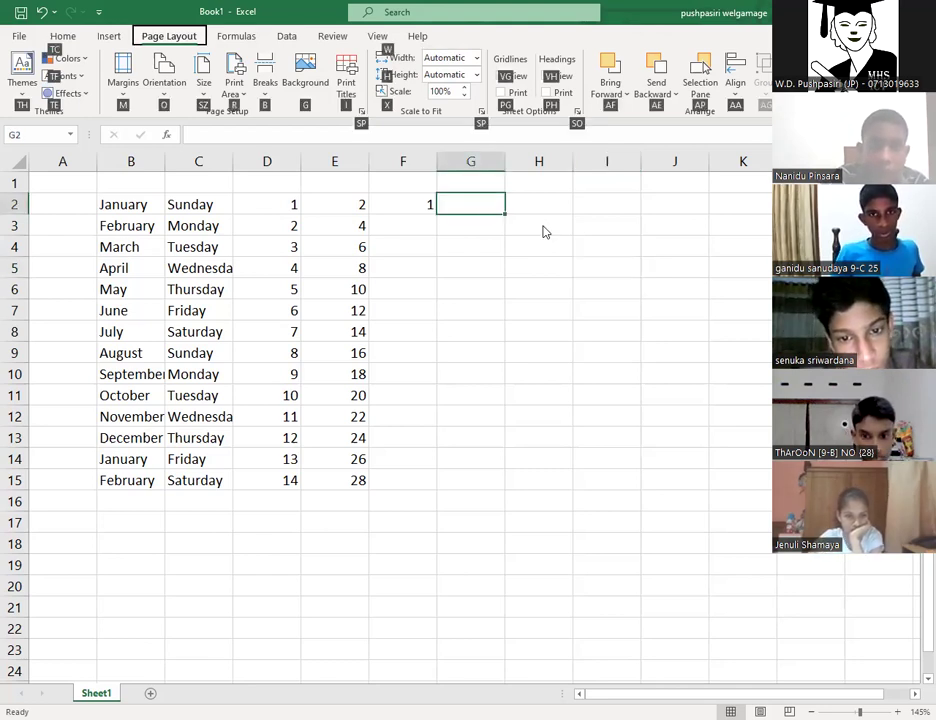
key(Escape)
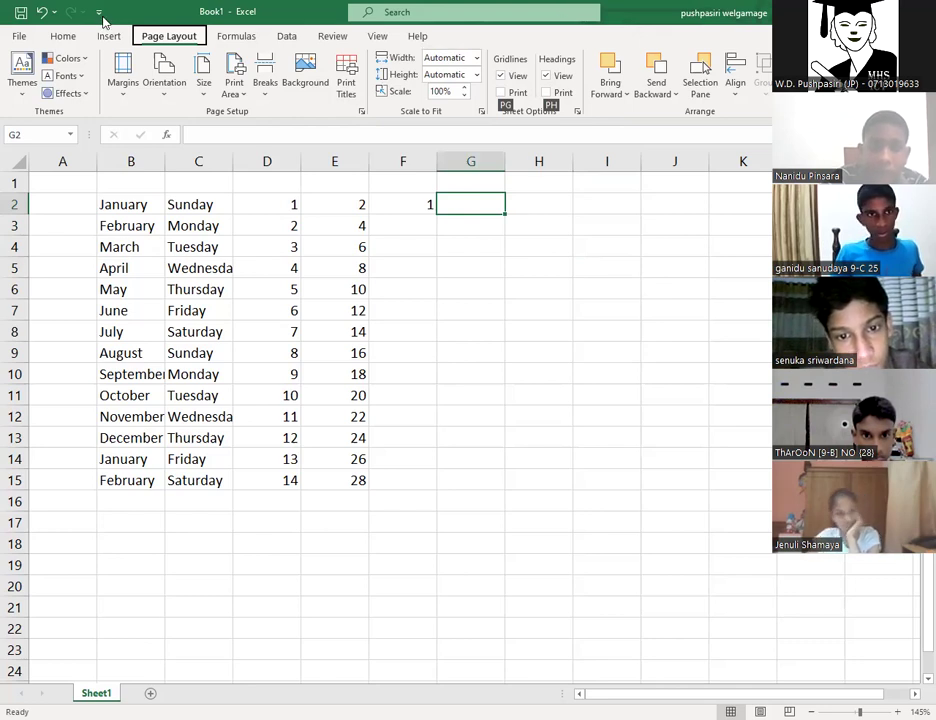
key(Escape)
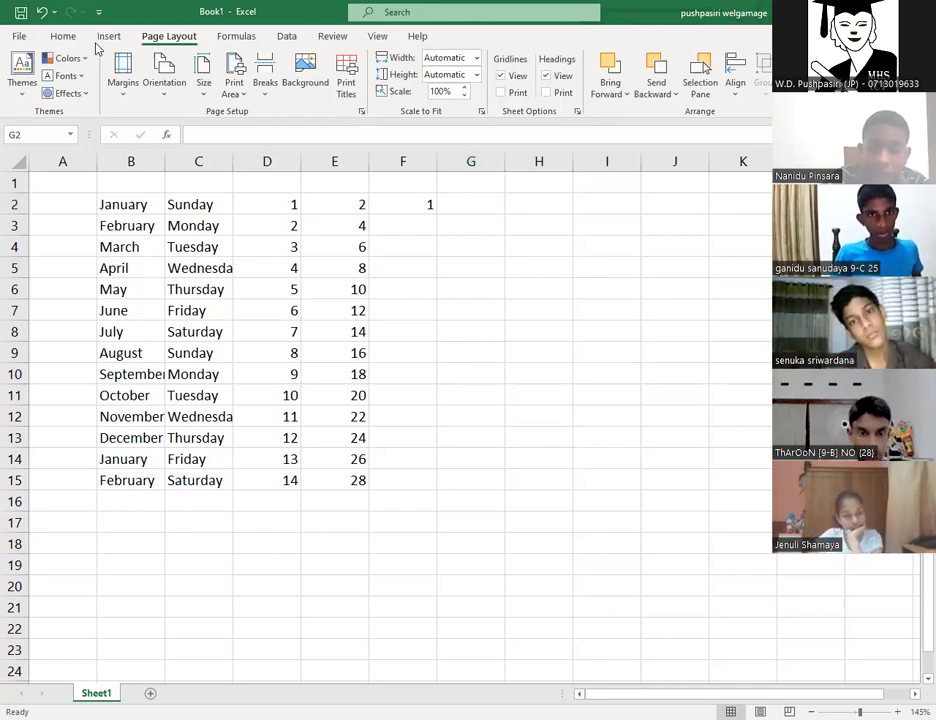
Write the formula =F2+1 in cell F3, so it adds 1 to the value in the cell above.
key(Left)
key(Down)
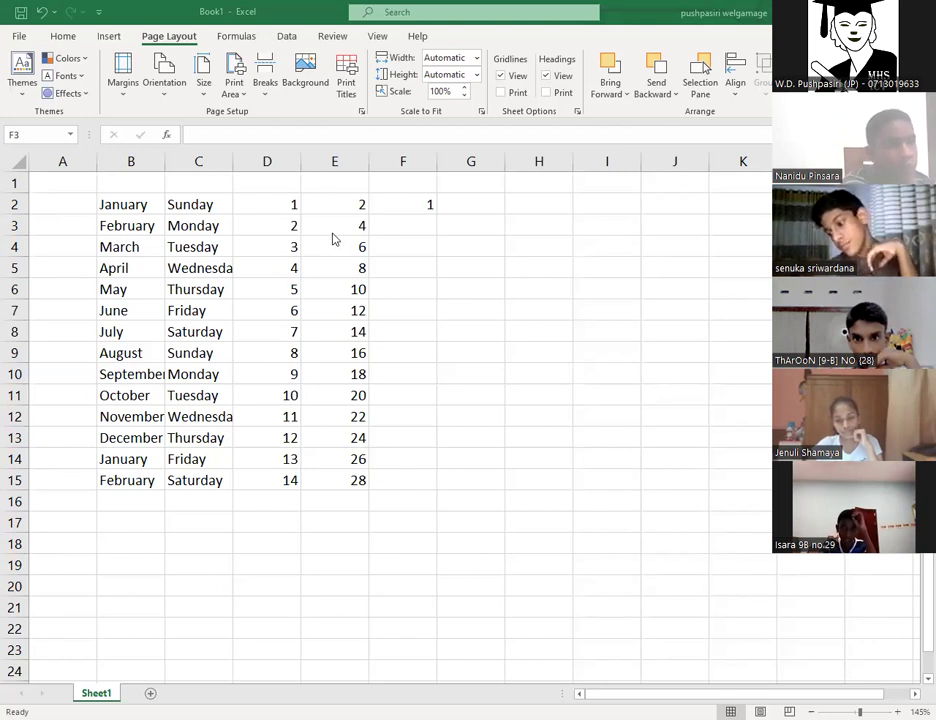
click(414, 201)
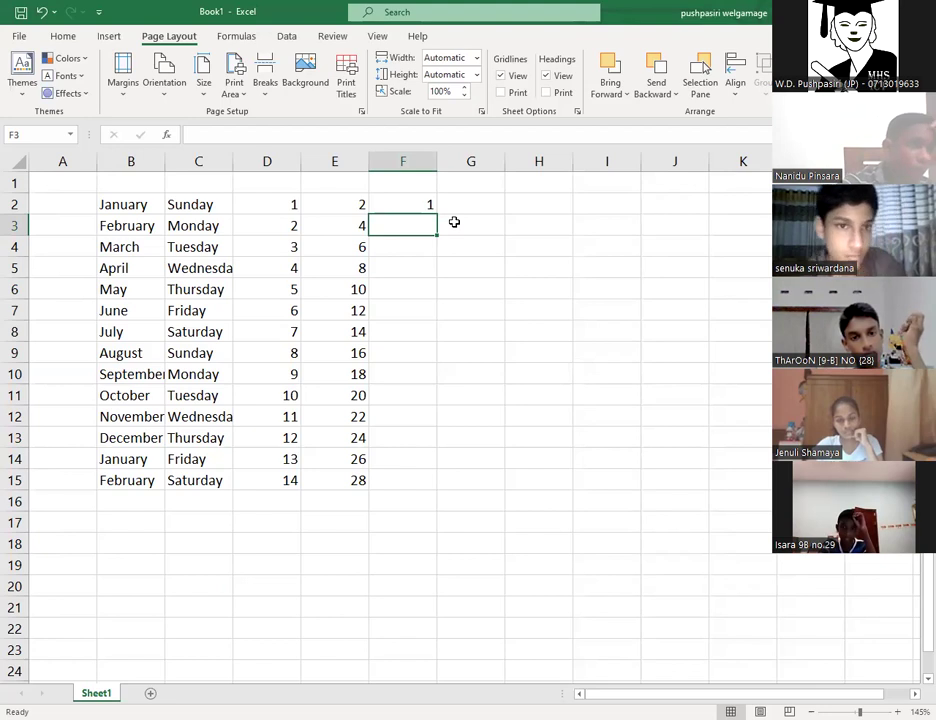
text(=)
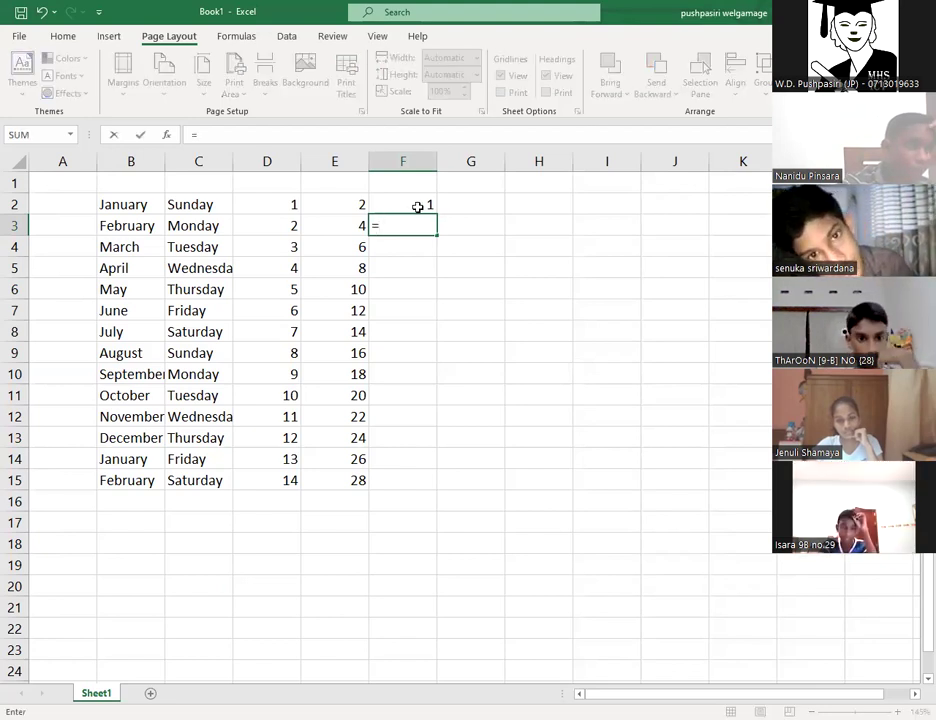
click(417, 206)
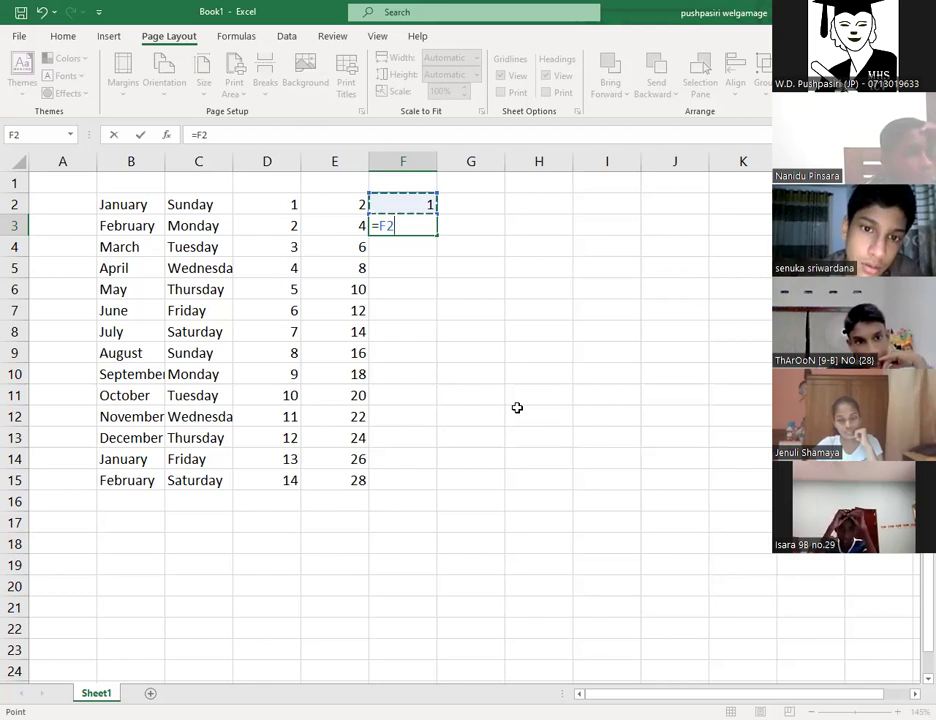
text(+1)
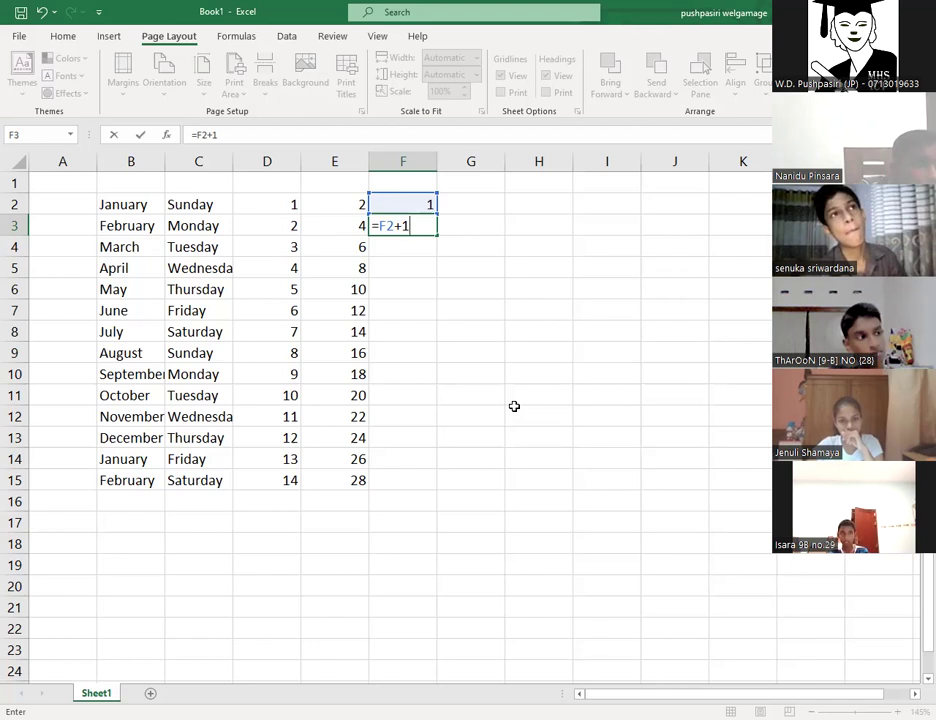
key(BackSpace)
key(BackSpace)
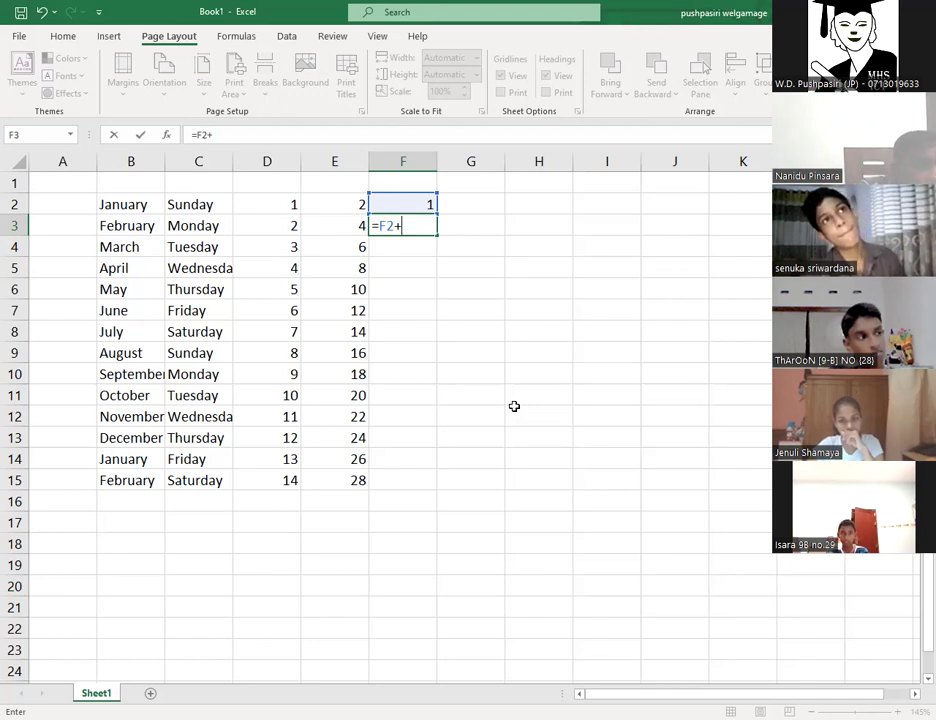
key(BackSpace)
key(BackSpace)
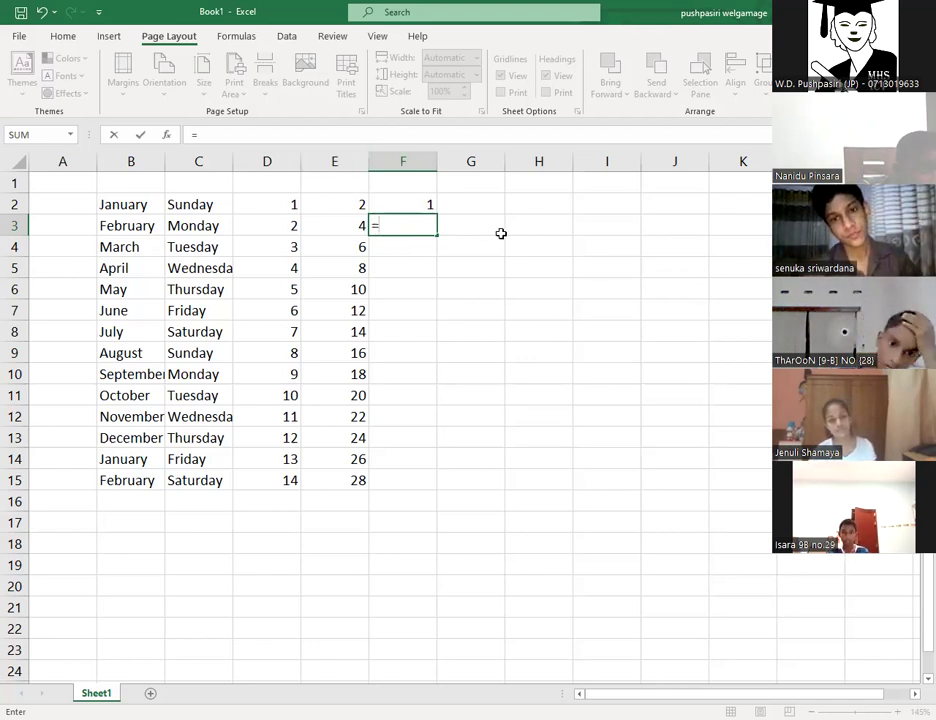
text(1)
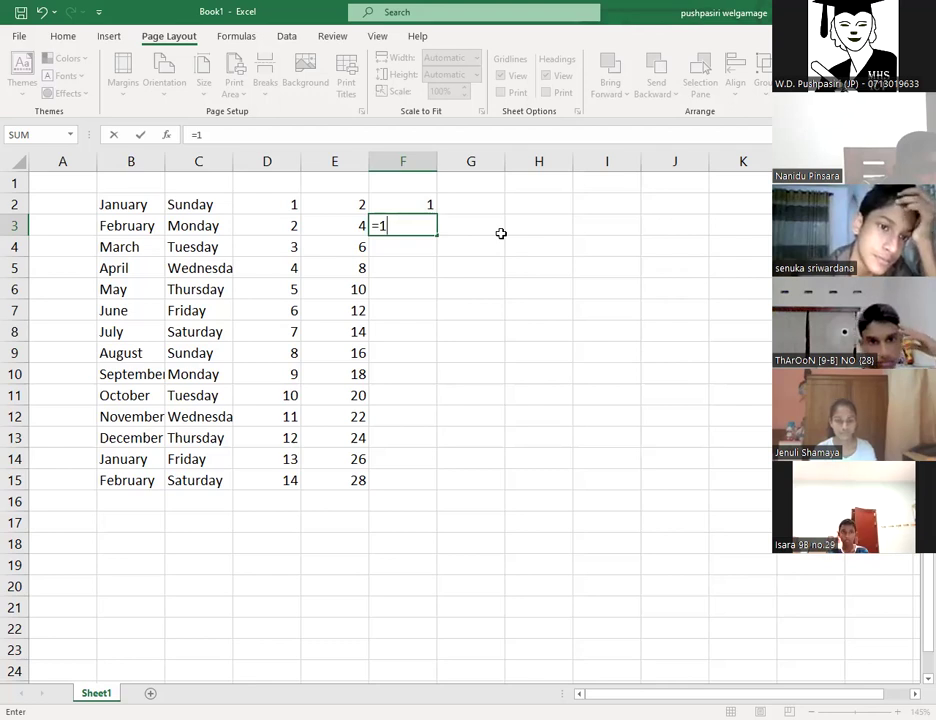
key(BackSpace)
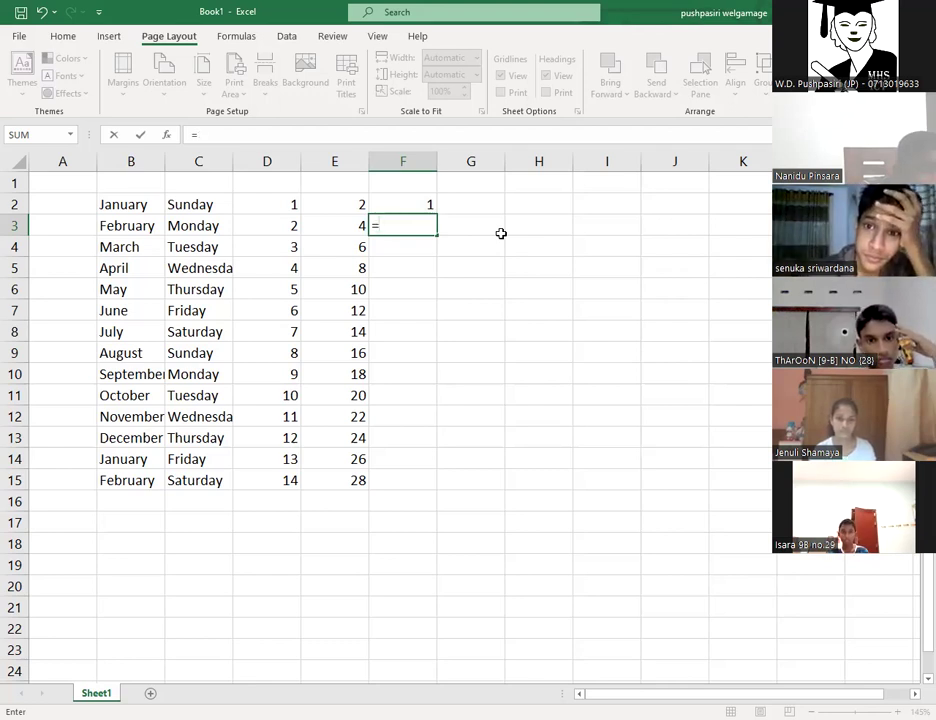
text(F)
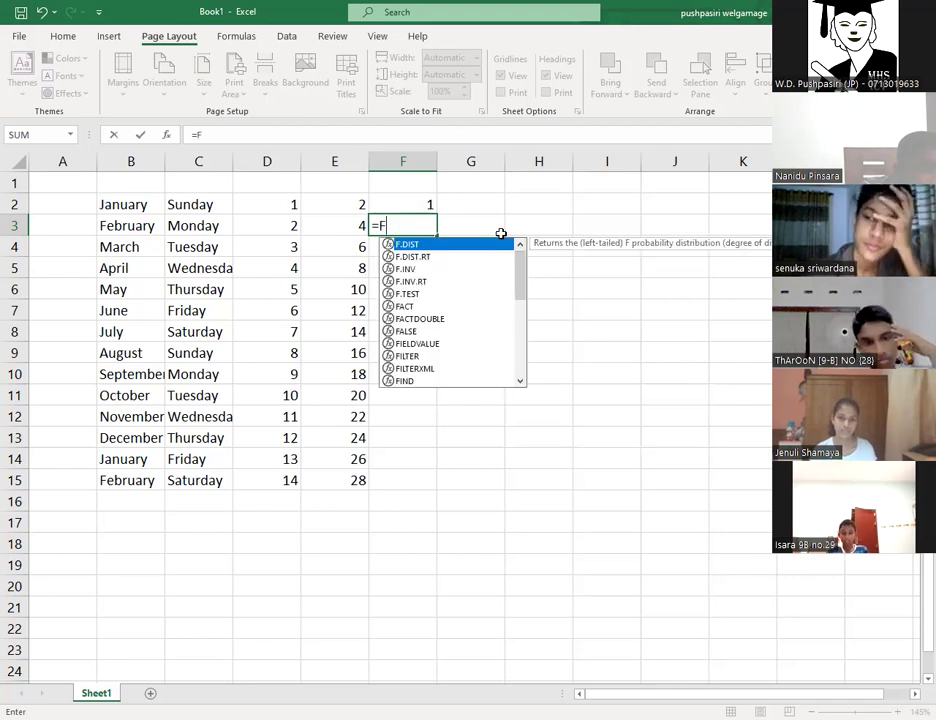
text(2)
key(BackSpace)
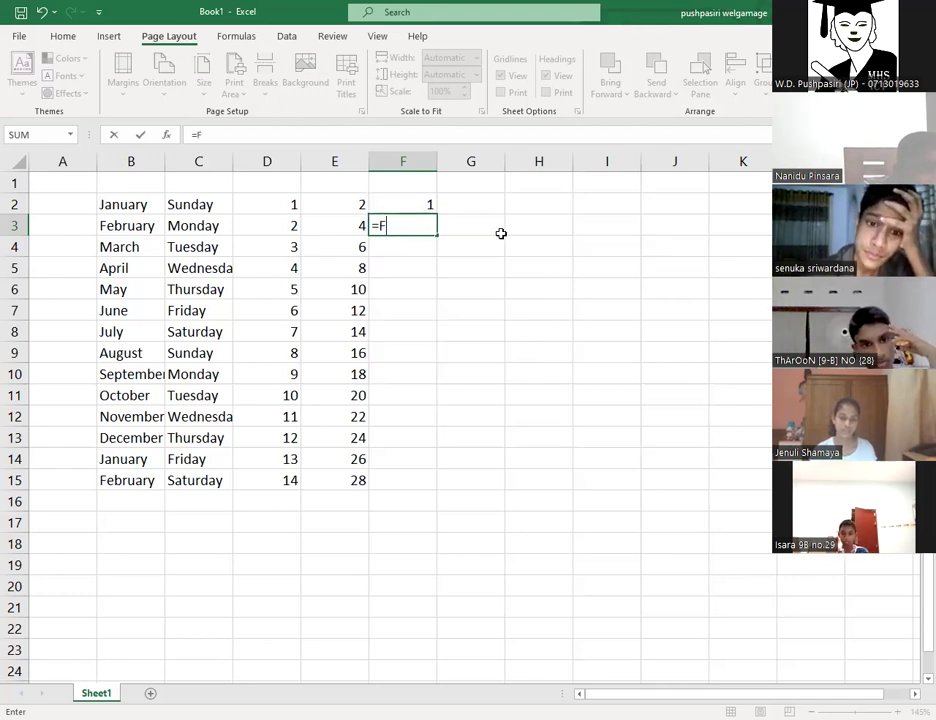
key(BackSpace)
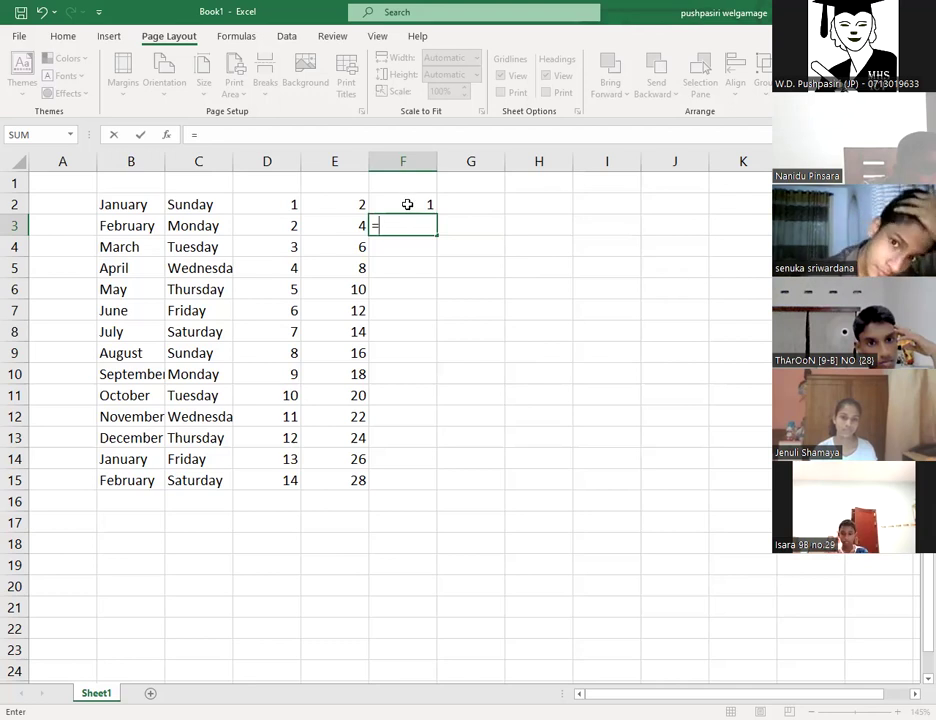
click(407, 203)
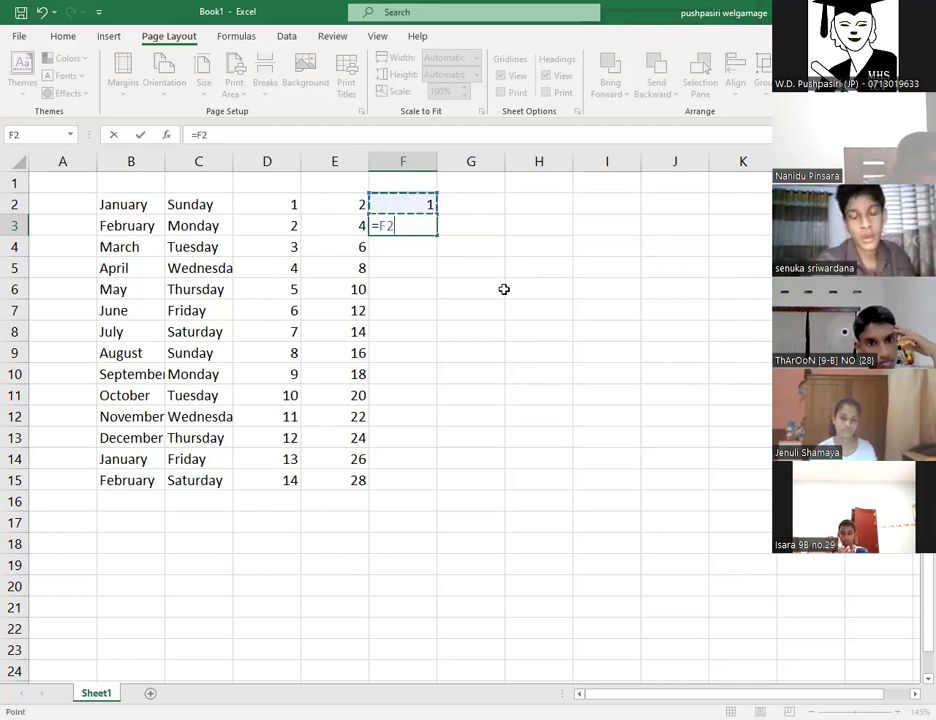
text(+1)
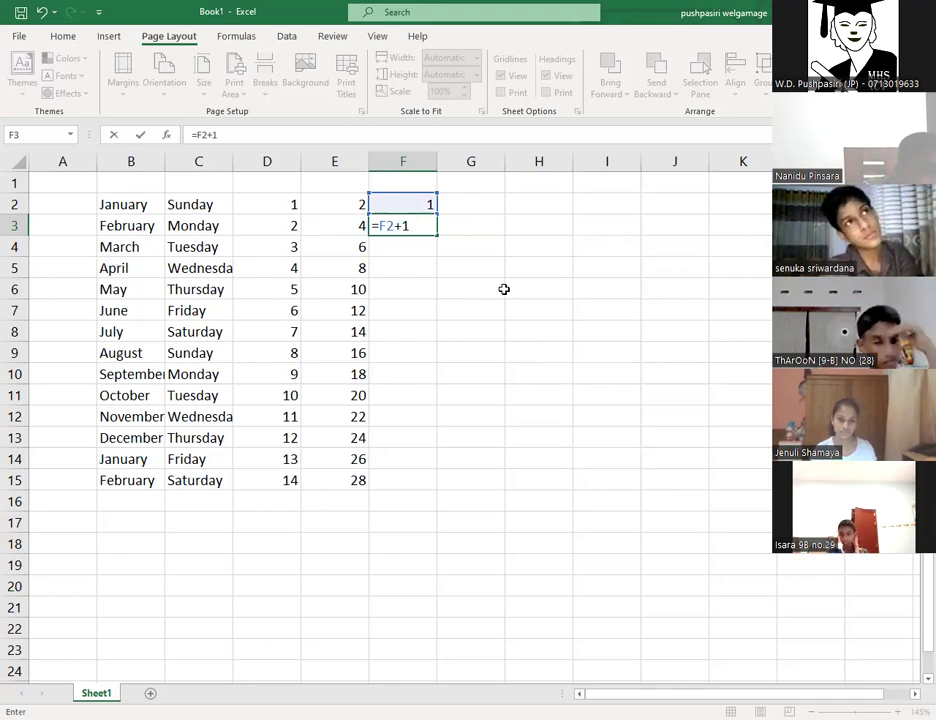
Commit the formula in F3 and autofill it down to F15.
key(Return)
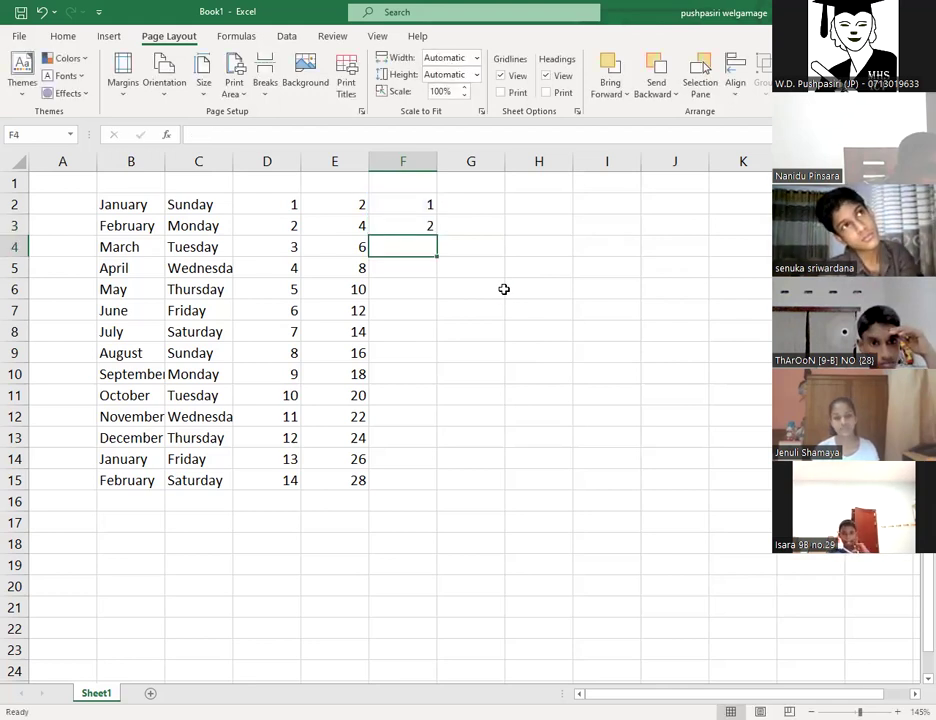
click(421, 227)
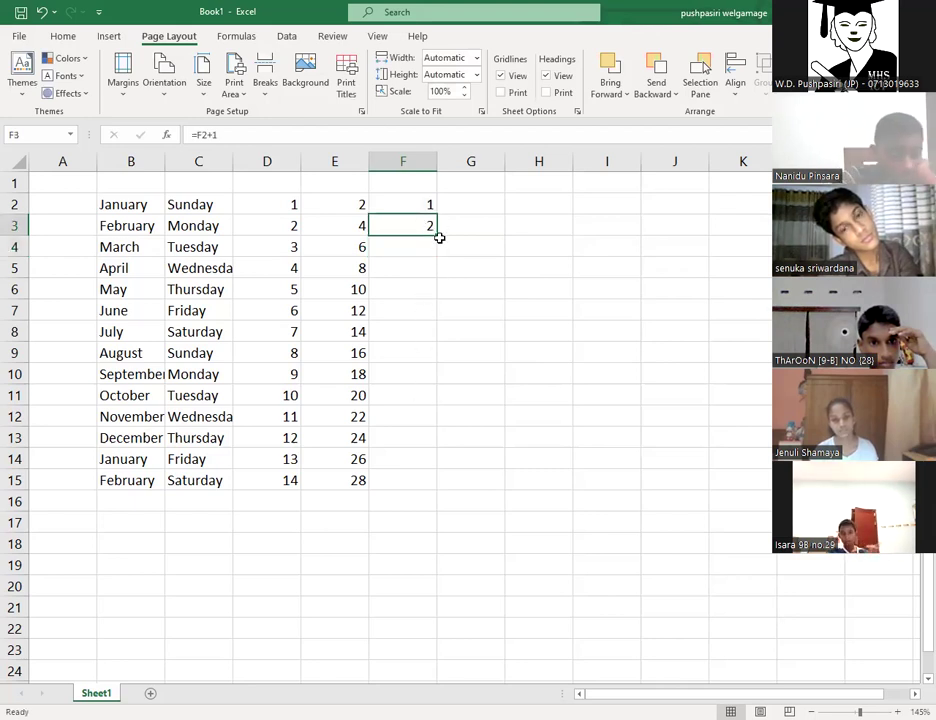
drag(436, 235, 440, 492)
click(625, 483)
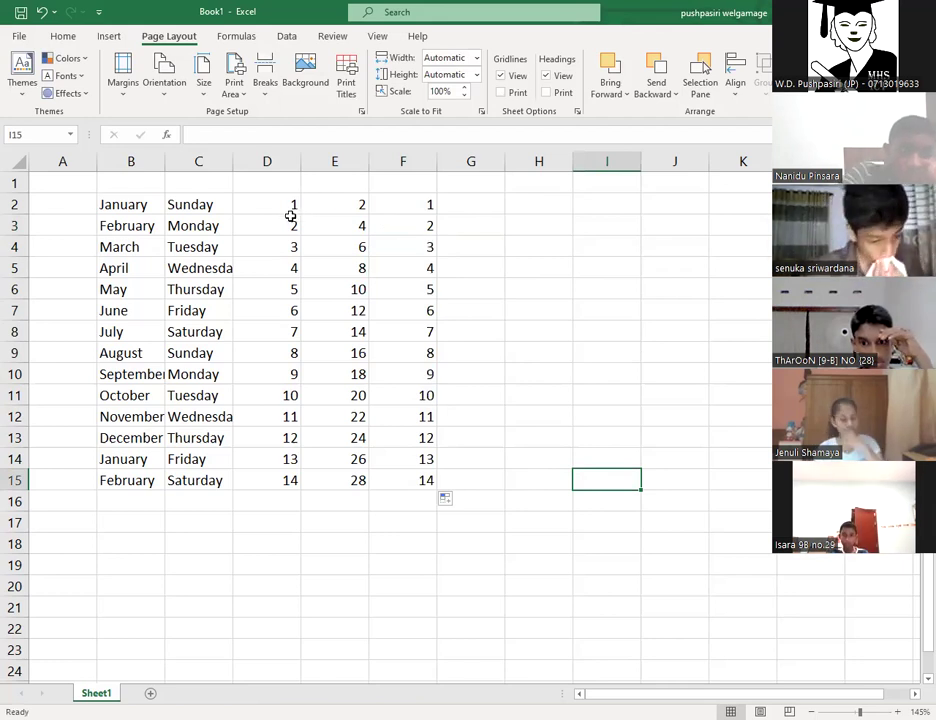
Compare the typed starting numbers in D2:D3 with F2:F3, and inspect the formula and its cell reference in F3.
drag(285, 205, 295, 228)
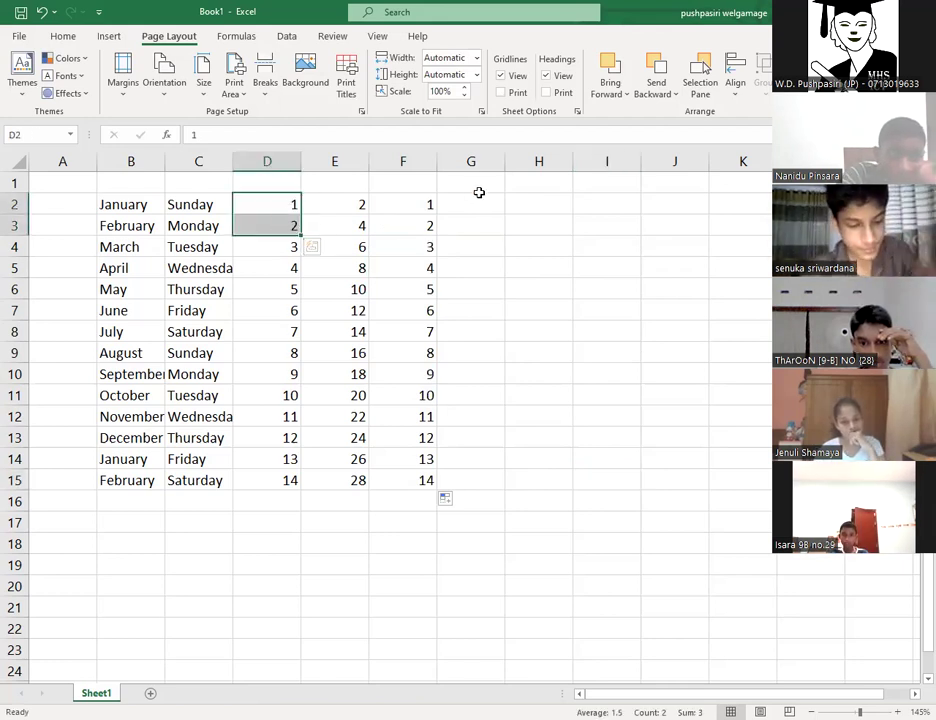
drag(424, 205, 424, 225)
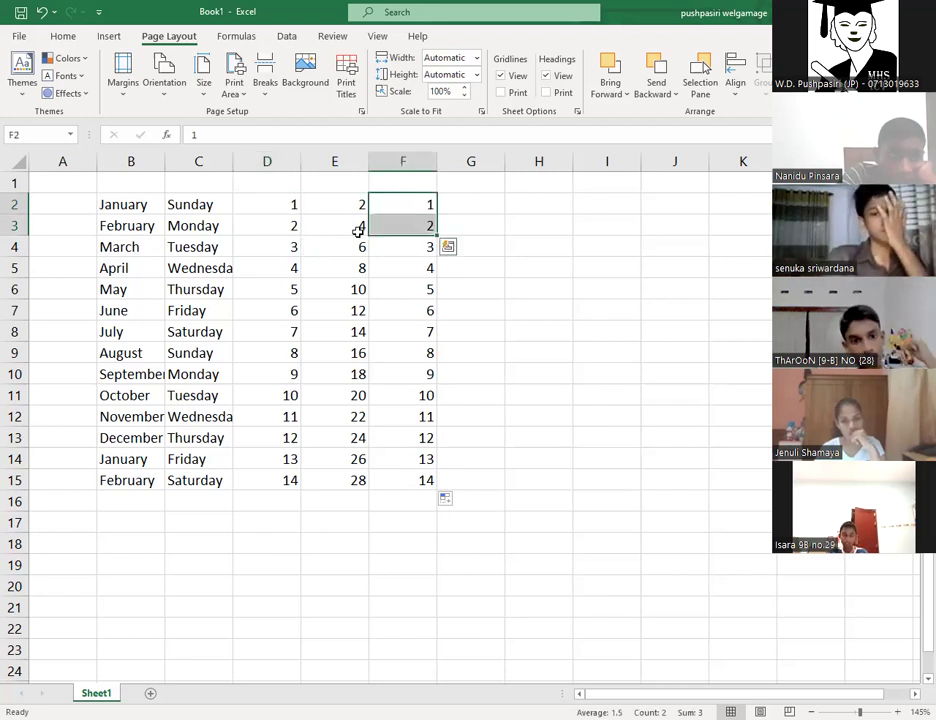
click(278, 226)
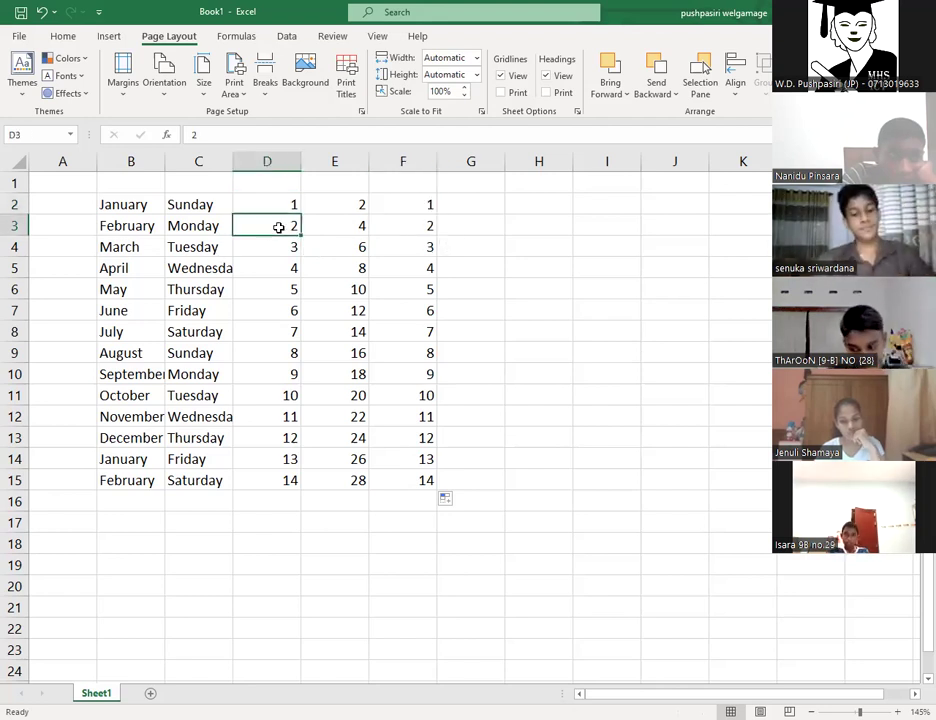
click(430, 225)
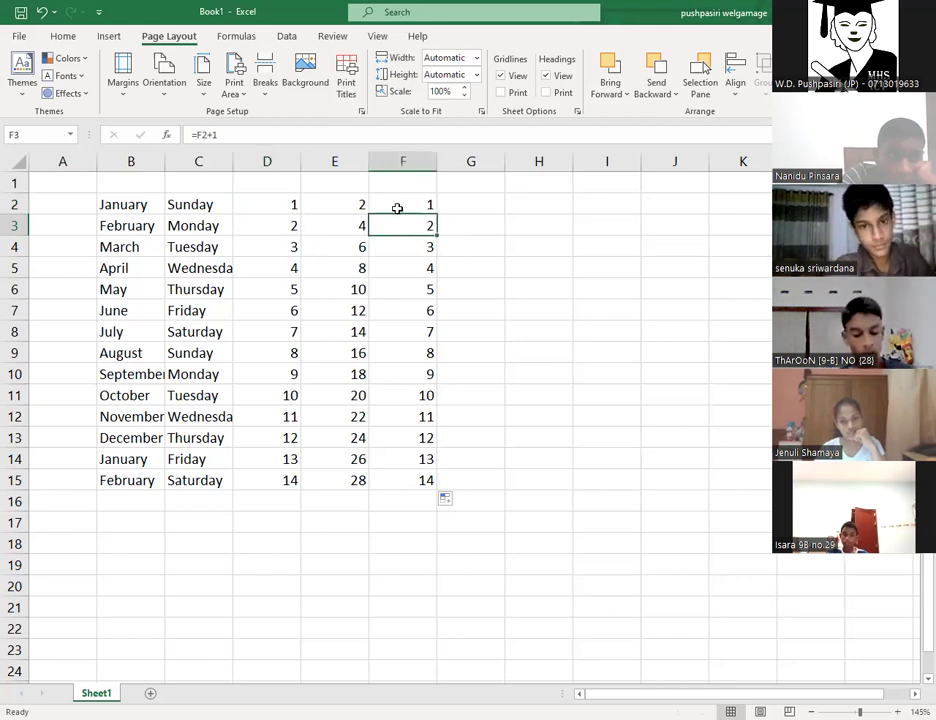
drag(410, 206, 414, 216)
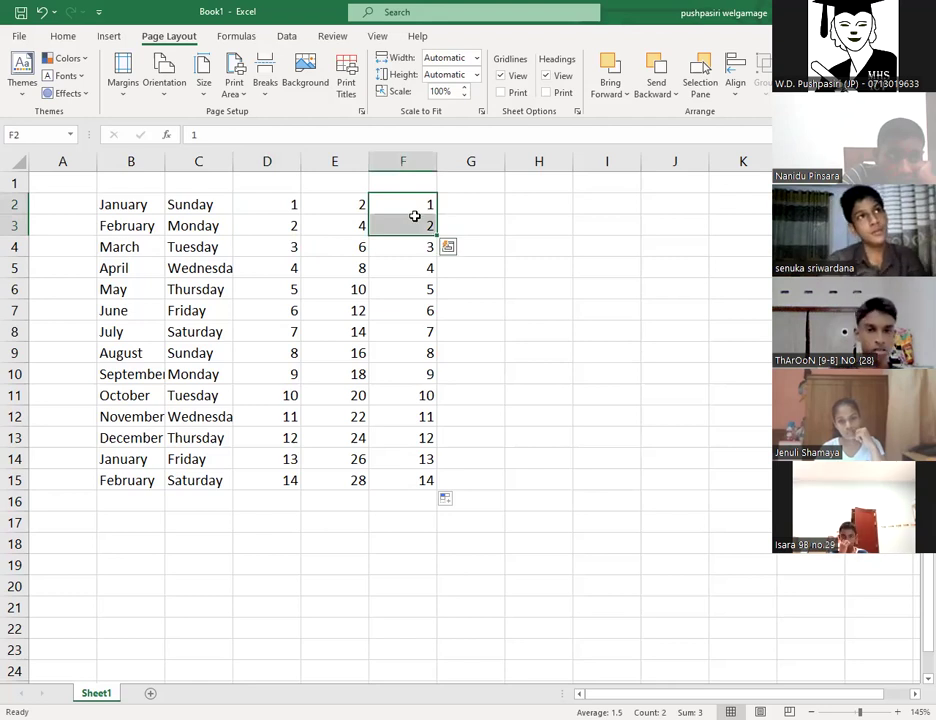
click(427, 227)
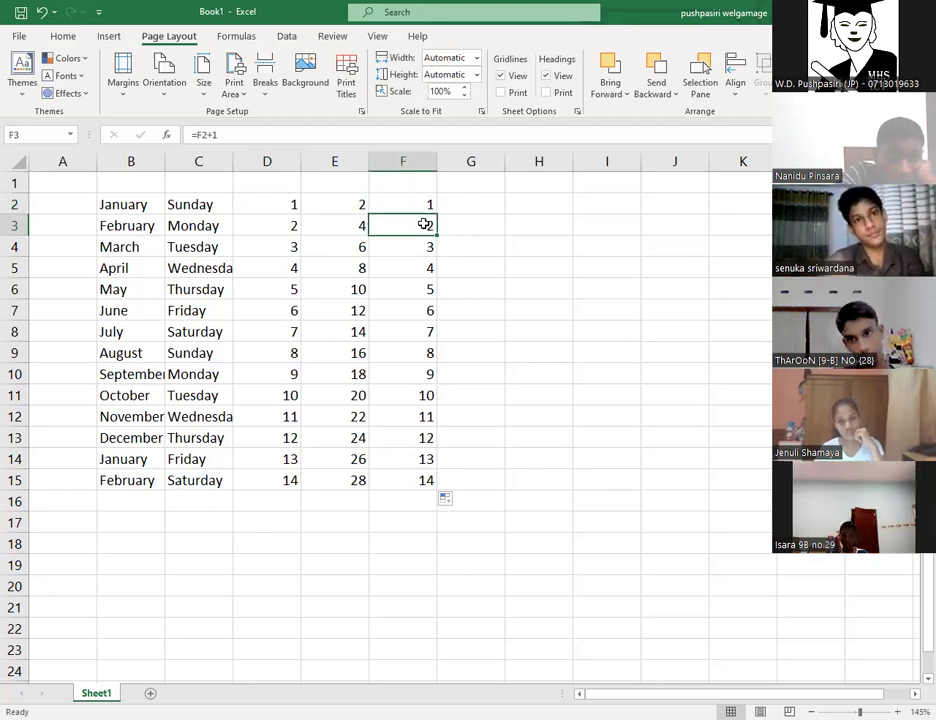
double_click(427, 227)
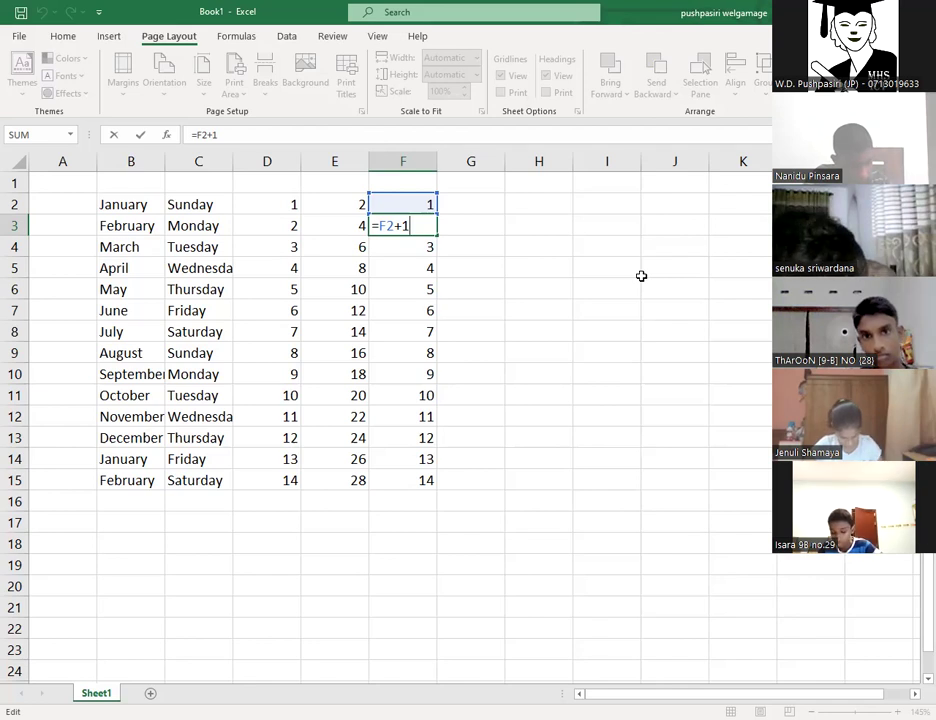
key(alt)
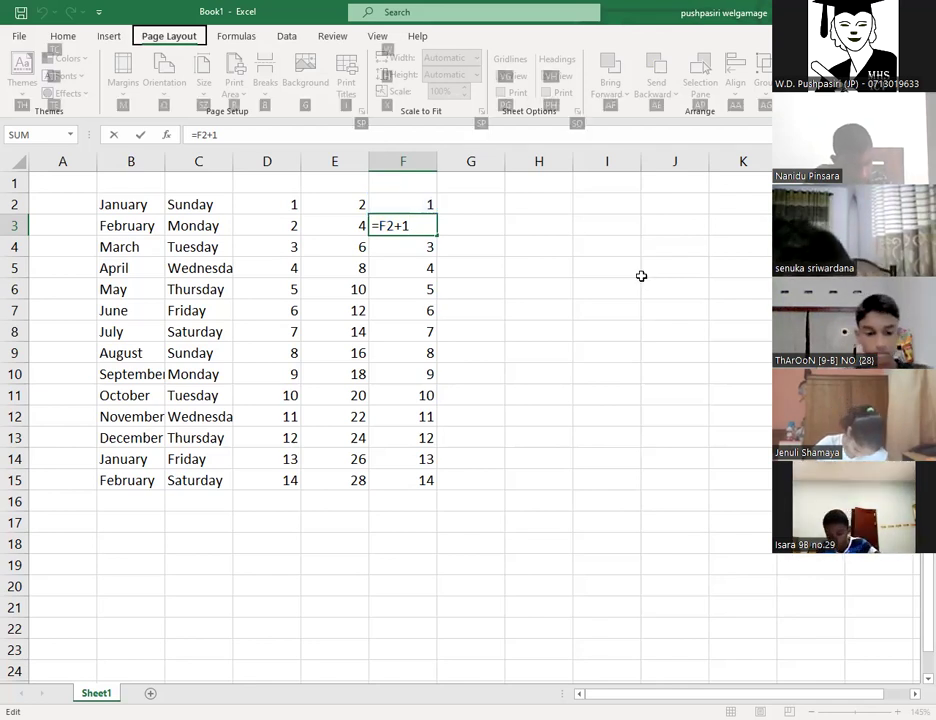
click(616, 265)
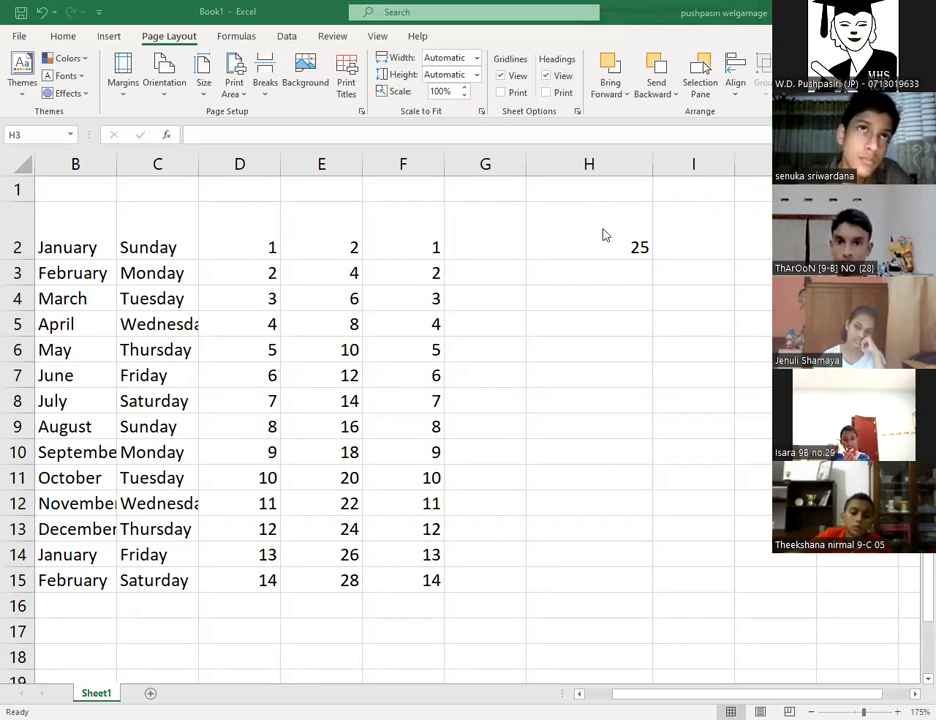
Enter a first name as a text entry in cell I2, beside the number in H2, with only its initial letter capitalised.
click(641, 246)
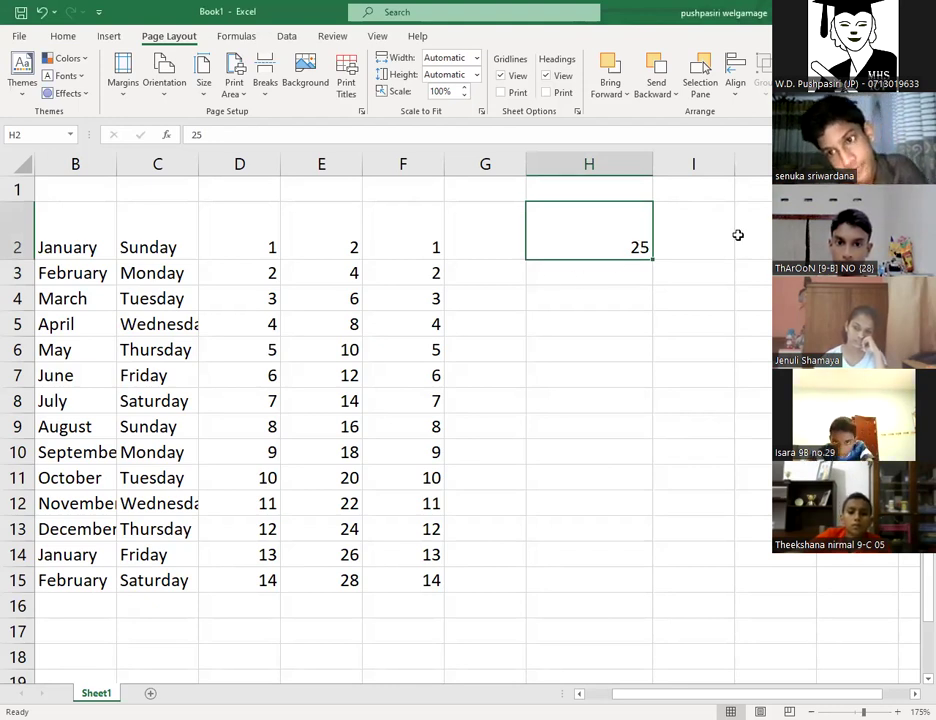
click(589, 271)
click(689, 235)
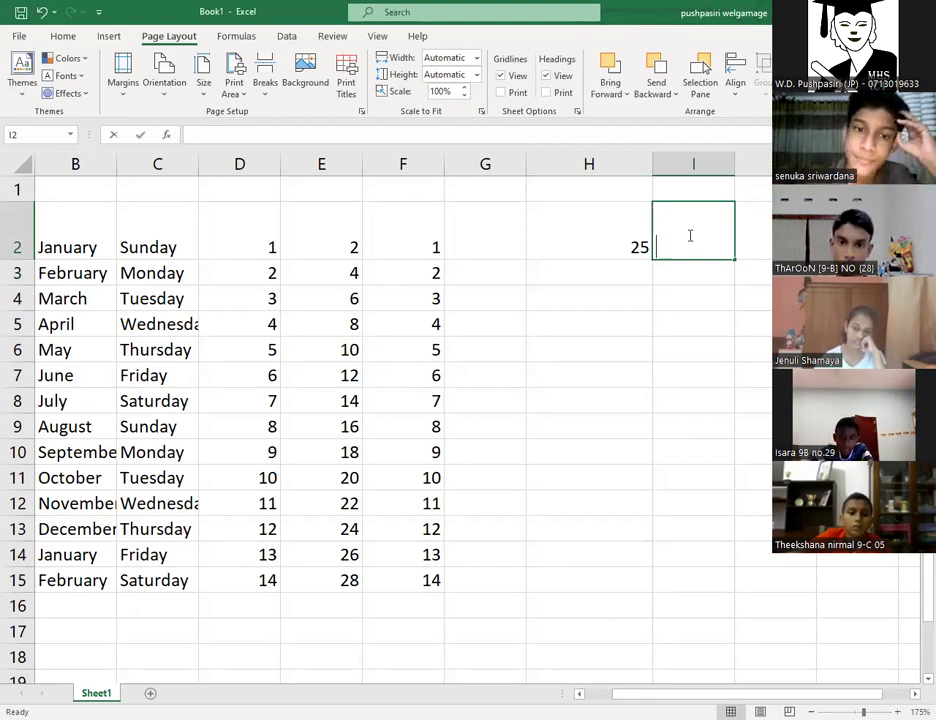
text(sARALA)
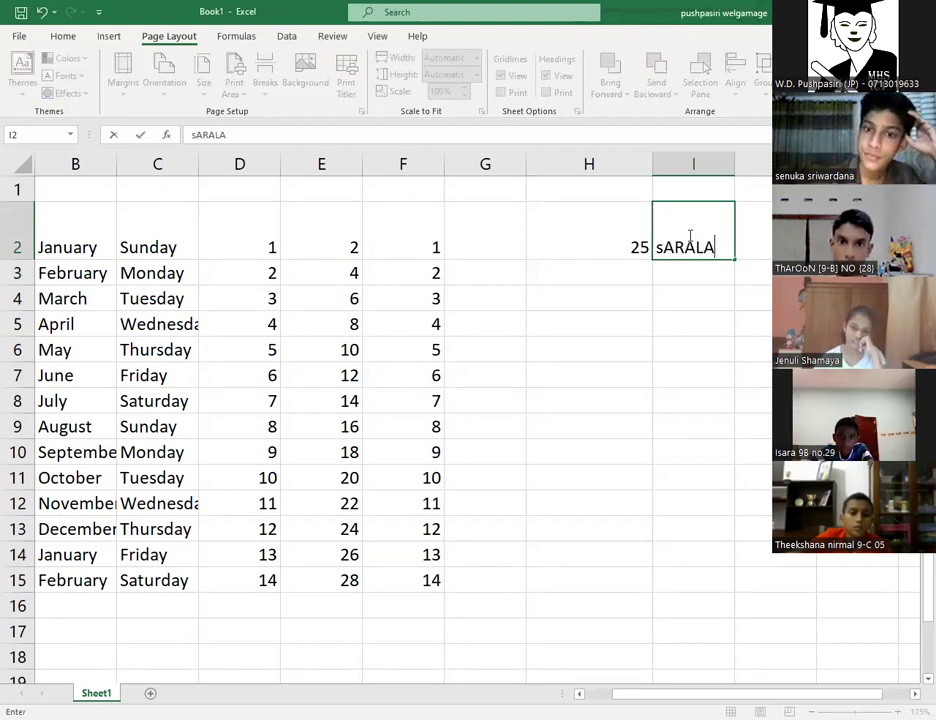
key(BackSpace)
key(BackSpace)
key(BackSpace)
key(BackSpace)
key(BackSpace)
key(BackSpace)
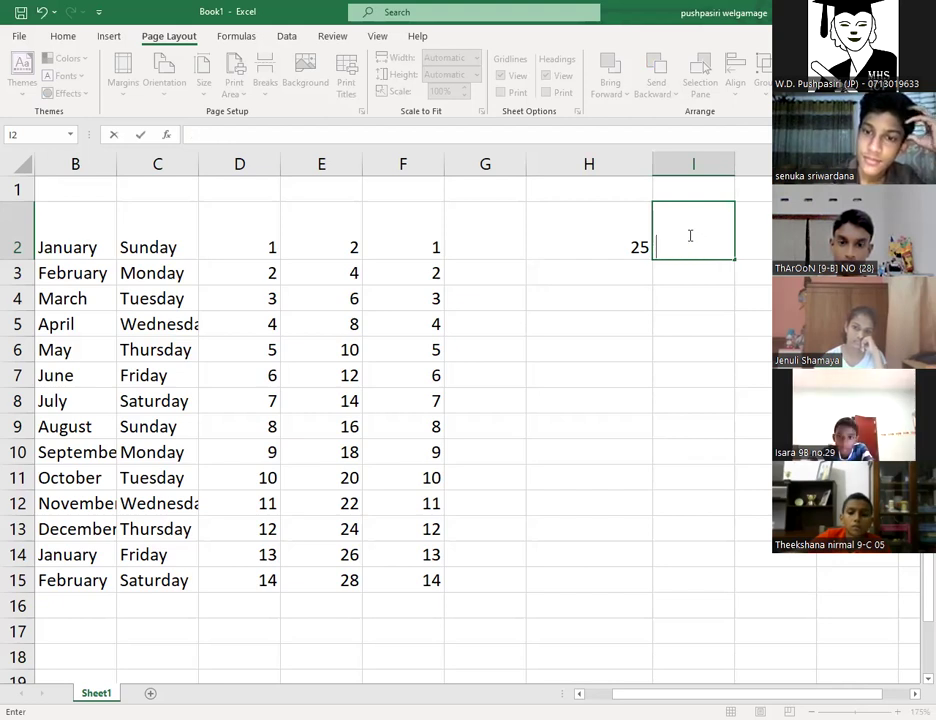
text(Sarala)
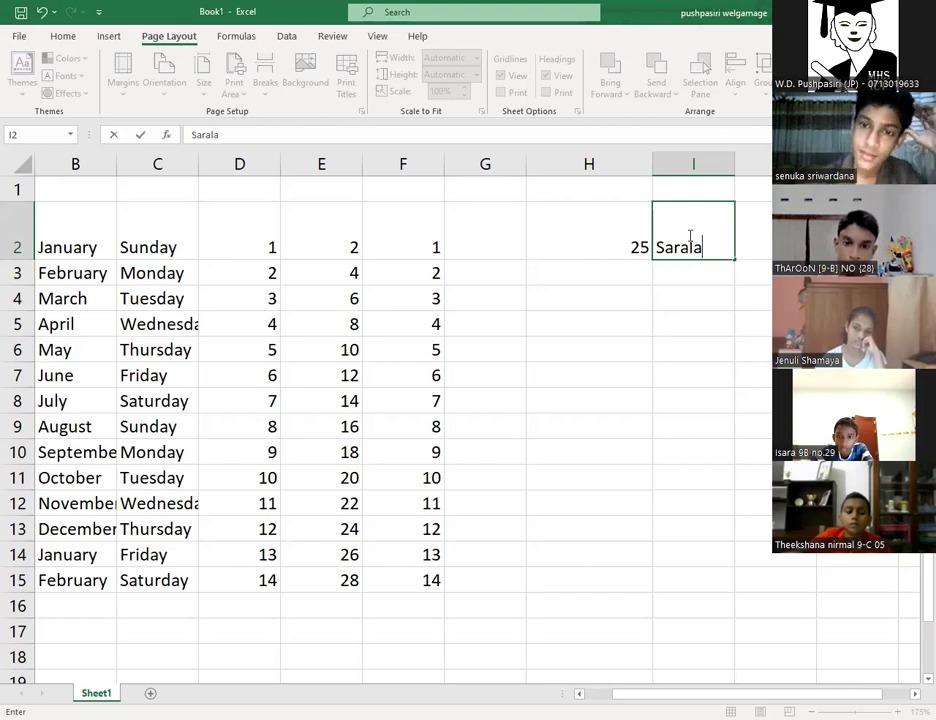
key(Return)
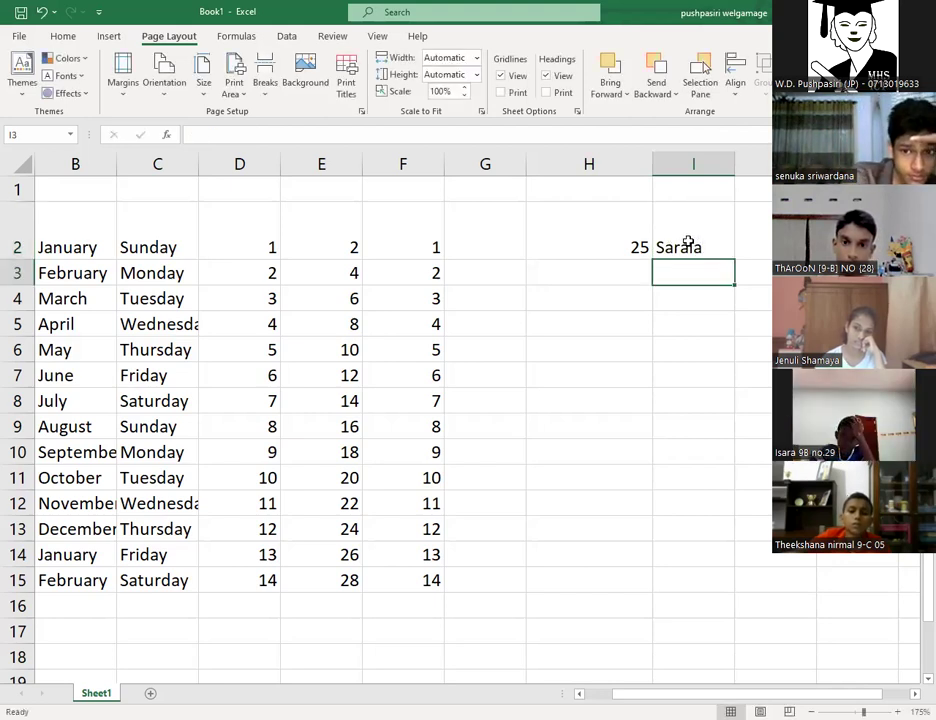
Examine the number in H2 and the text in I2, comparing how each is aligned in its cell.
click(714, 327)
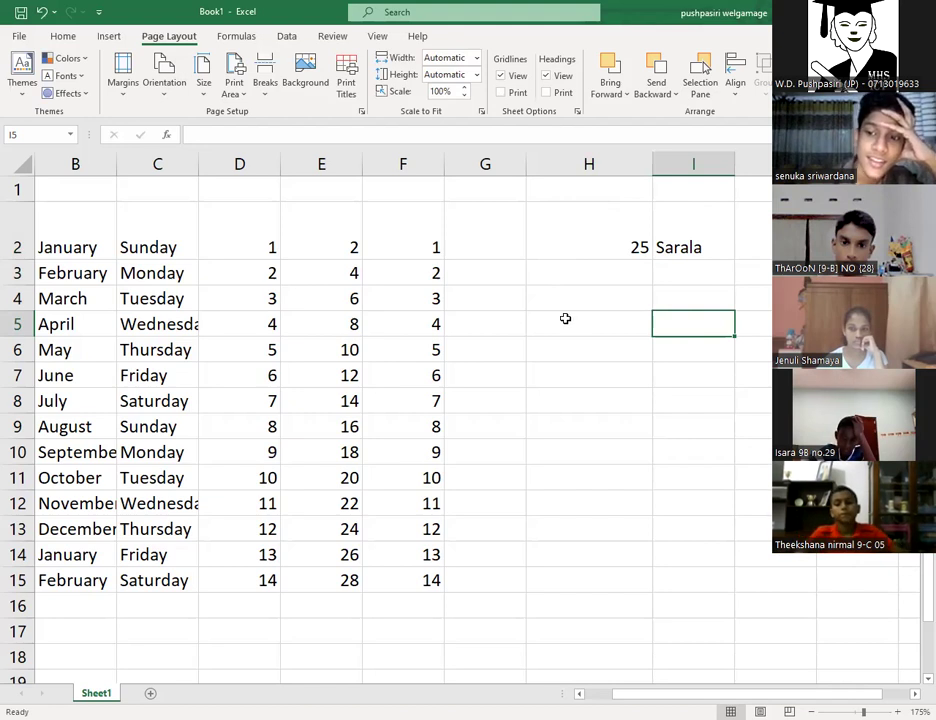
click(569, 228)
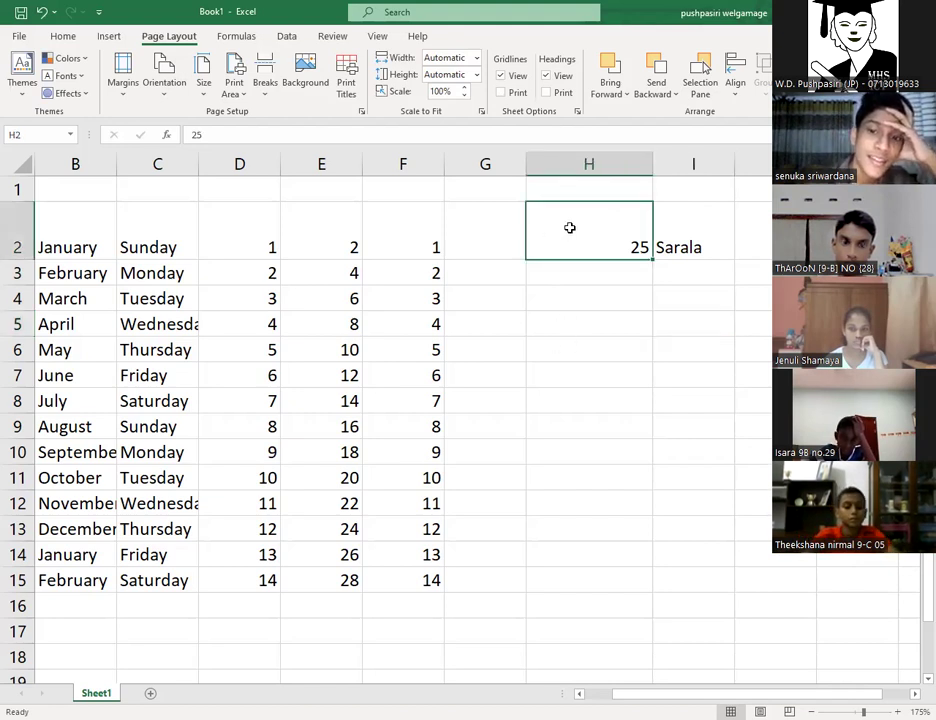
click(675, 232)
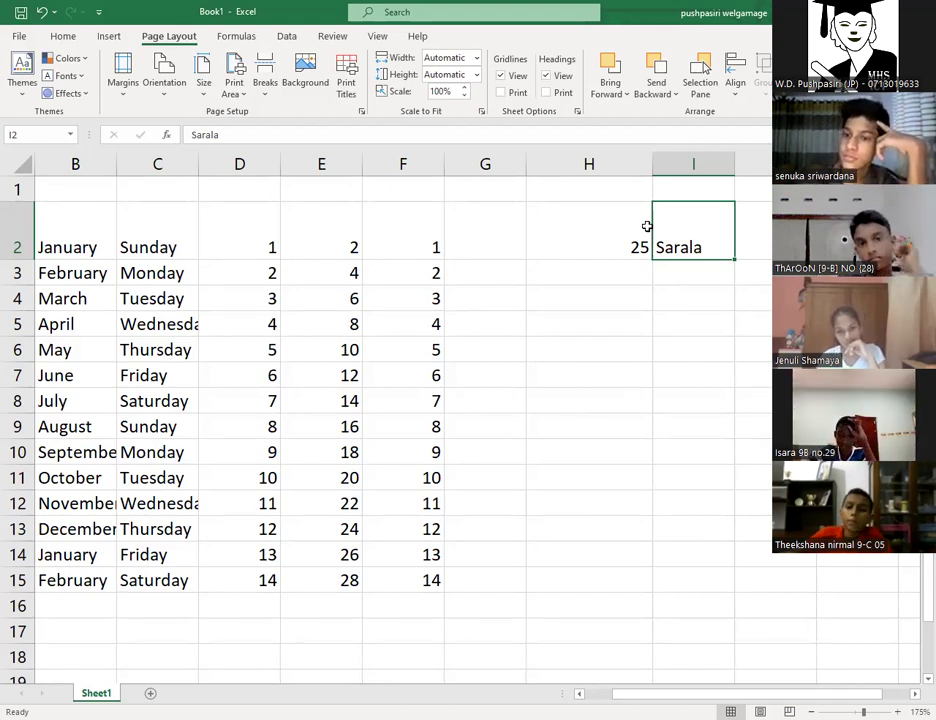
Enter the mixed letter-and-number text A5 in cell J3.
click(755, 272)
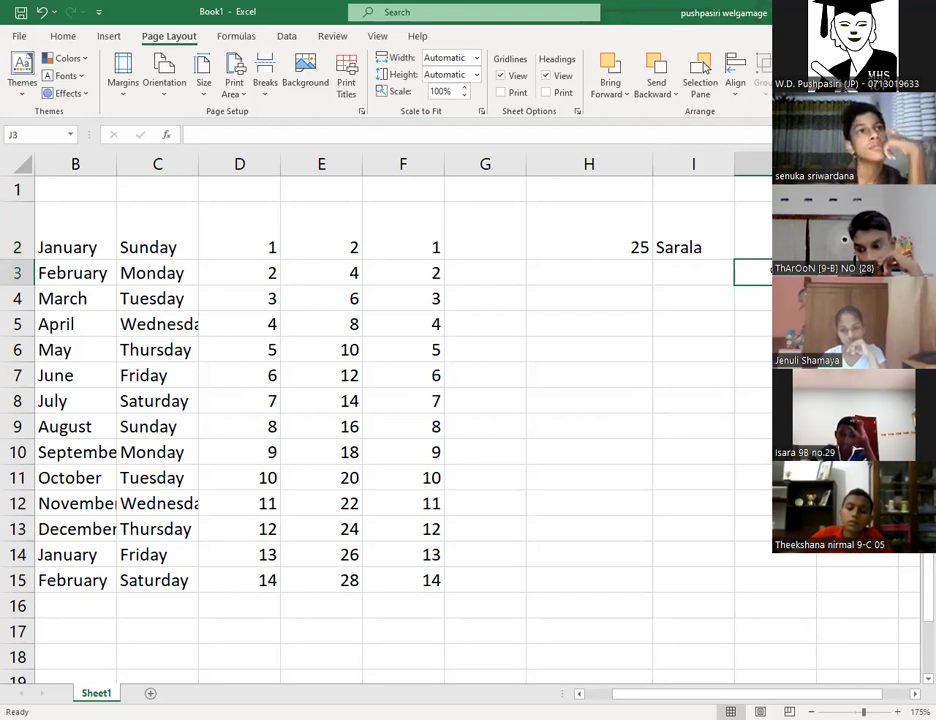
text(A5)
key(Return)
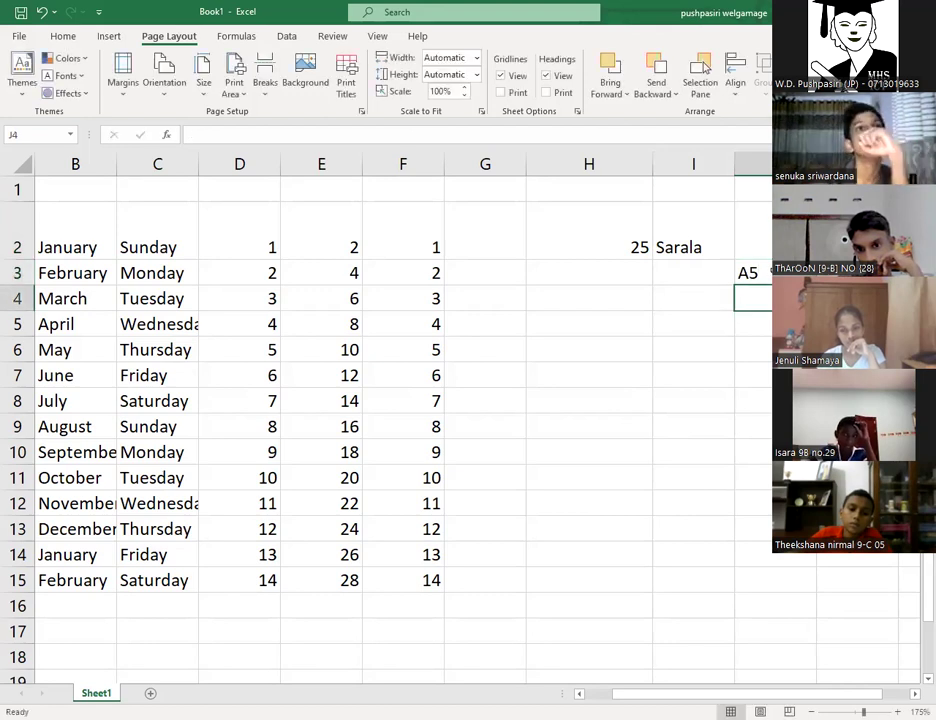
click(762, 271)
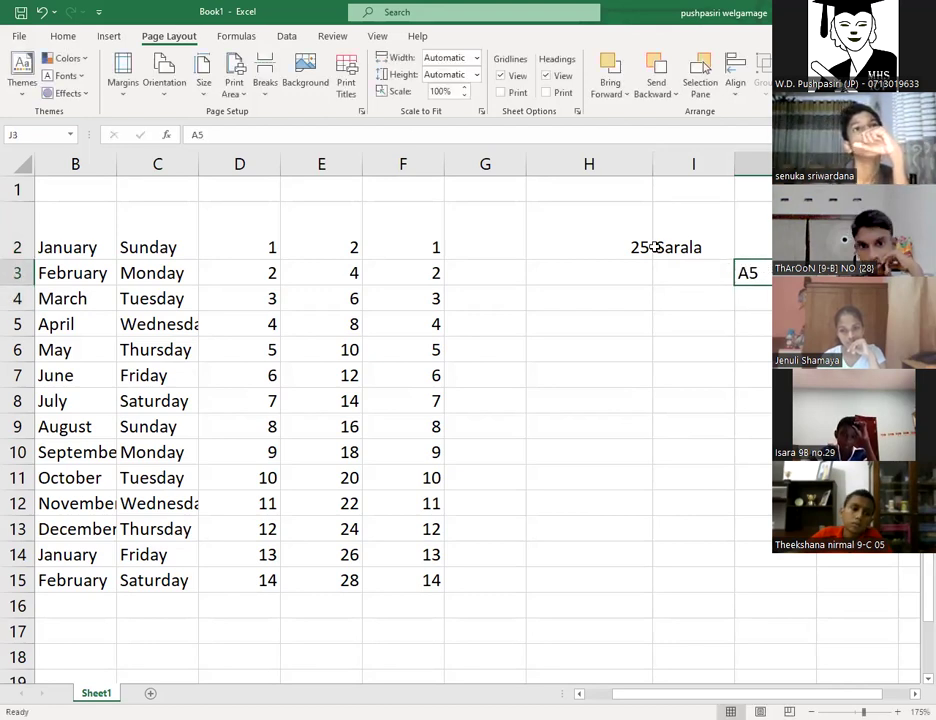
Try autofilling the entry in J3 down to J5, and undo the fill.
drag(770, 285, 768, 334)
key(ctrl+z)
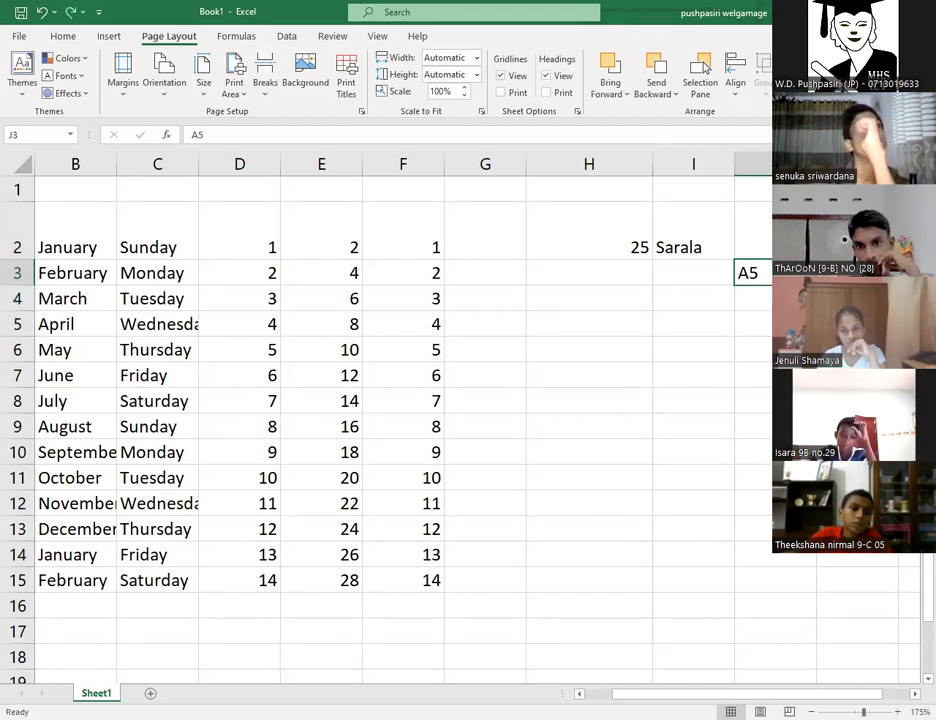
click(739, 302)
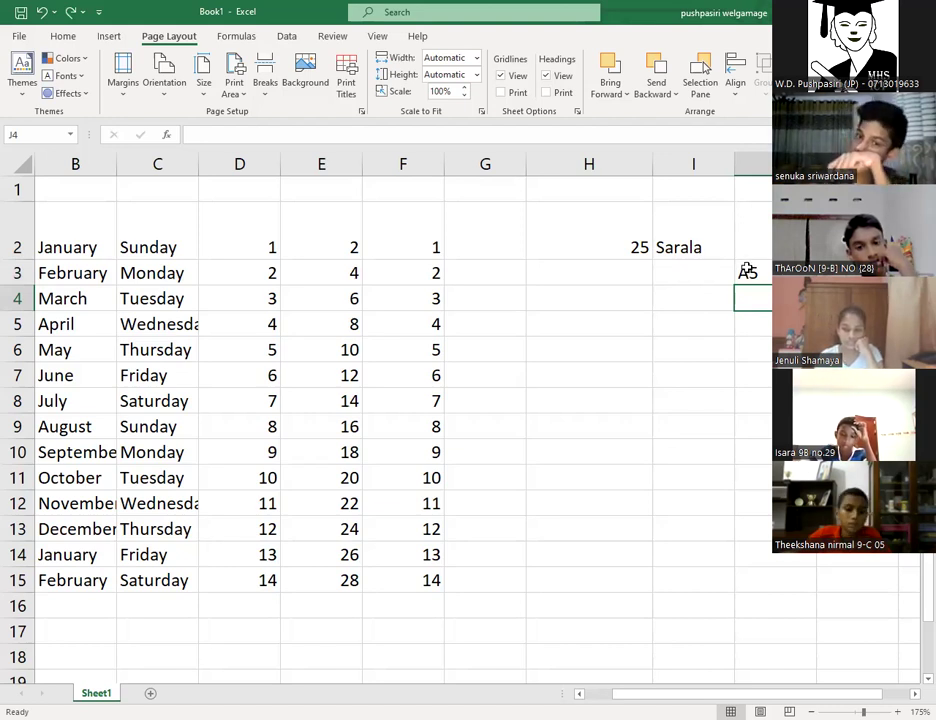
click(747, 272)
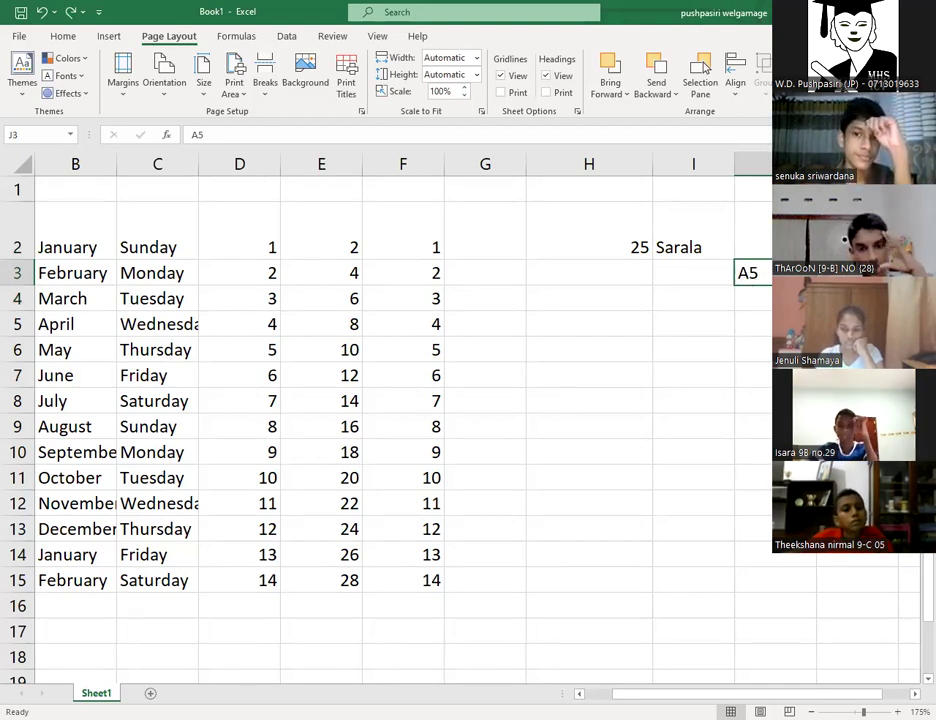
Try autofilling the text in I2 down to I8, the number in H2 down to H7, and the entry in J3 down to J7.
click(708, 250)
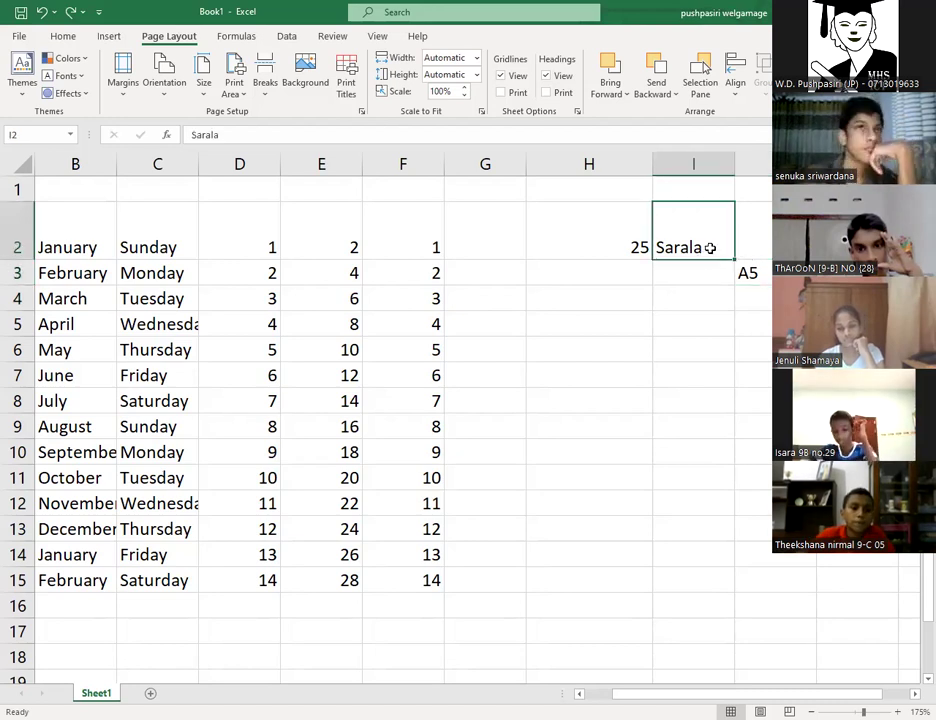
drag(733, 258, 729, 393)
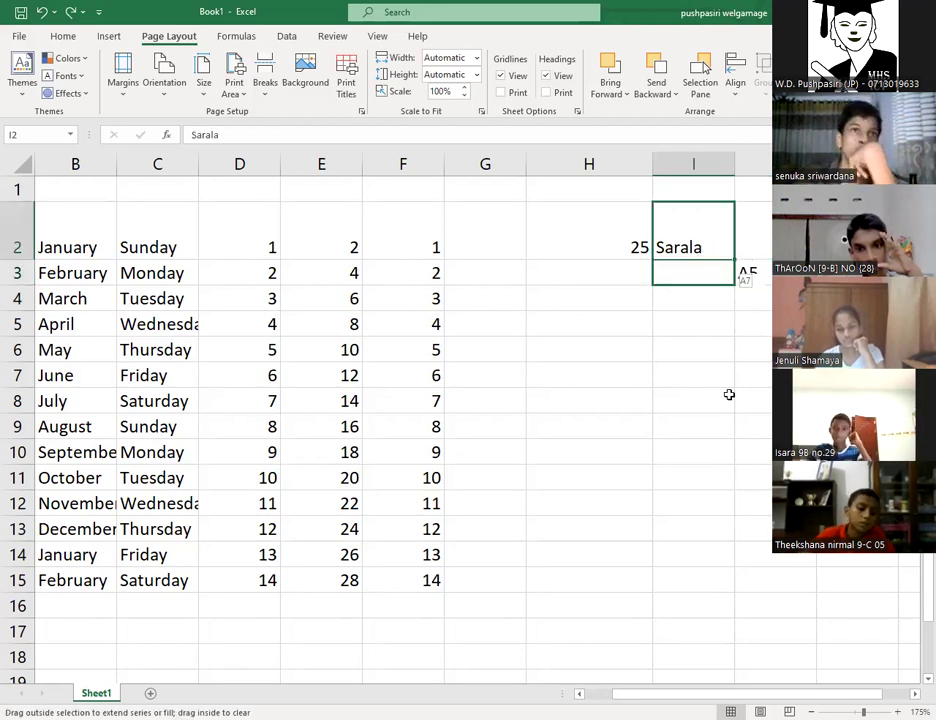
click(628, 247)
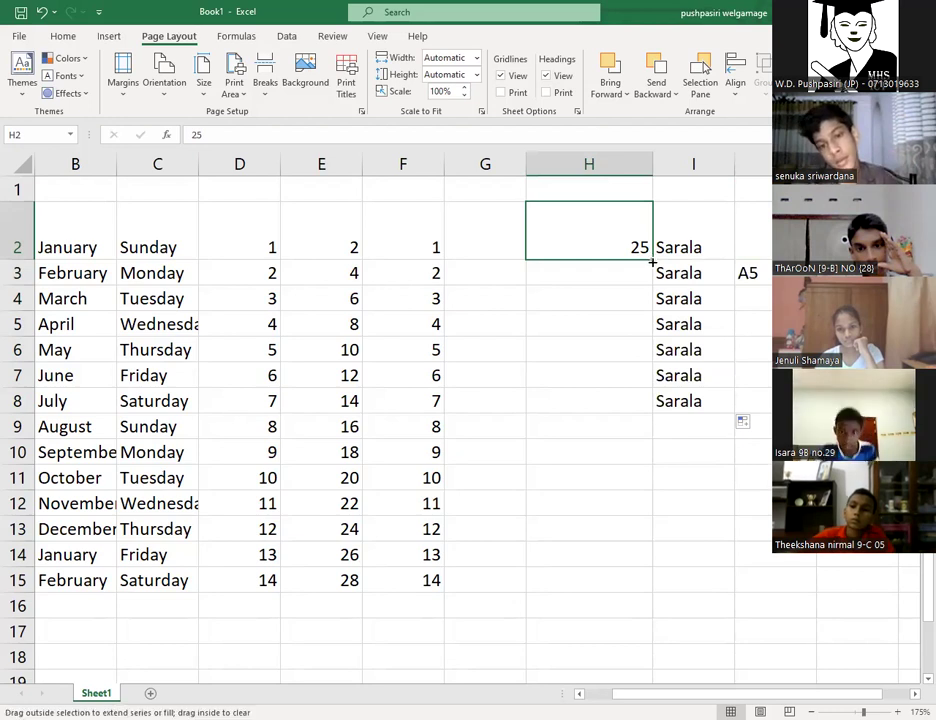
drag(647, 392, 658, 390)
double_click(765, 274)
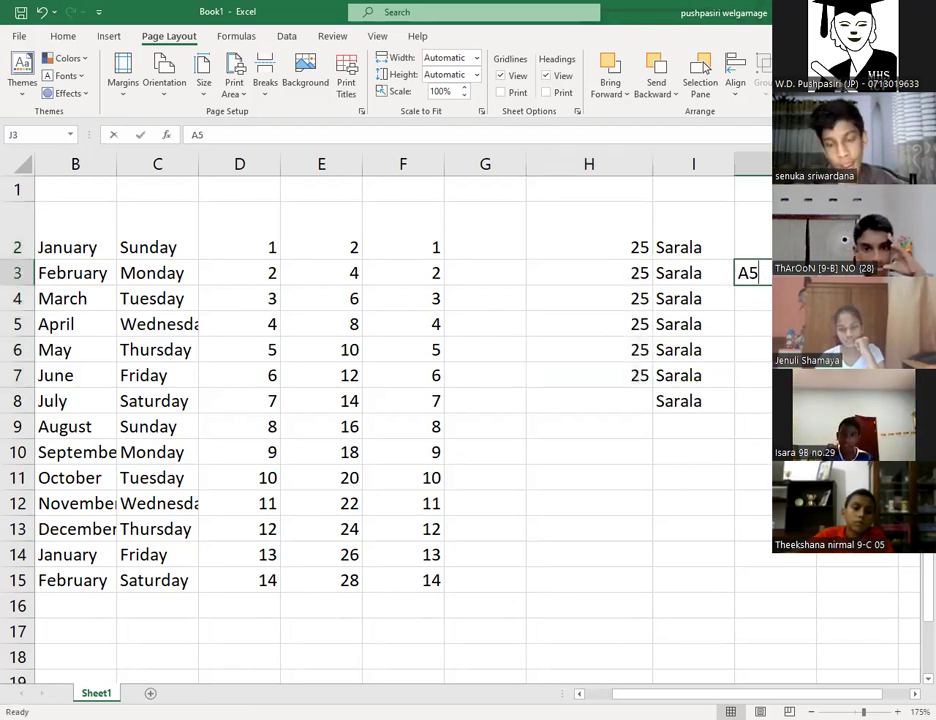
drag(815, 285, 815, 378)
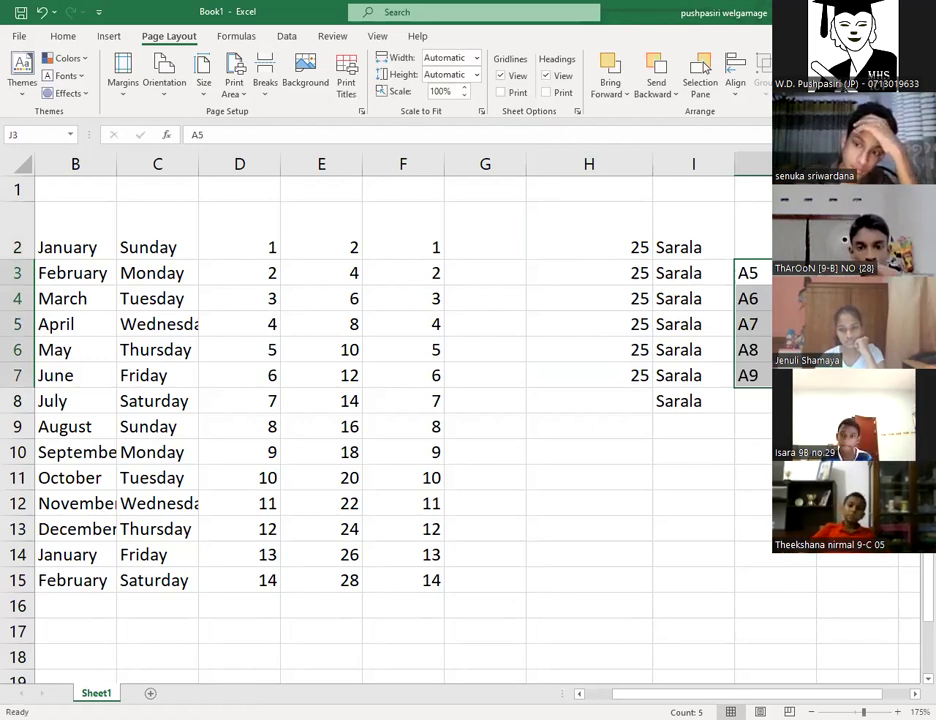
Undo the autofills in columns J, H and I, keeping only the original entries.
key(ctrl+z)
key(ctrl+z)
key(ctrl+z)
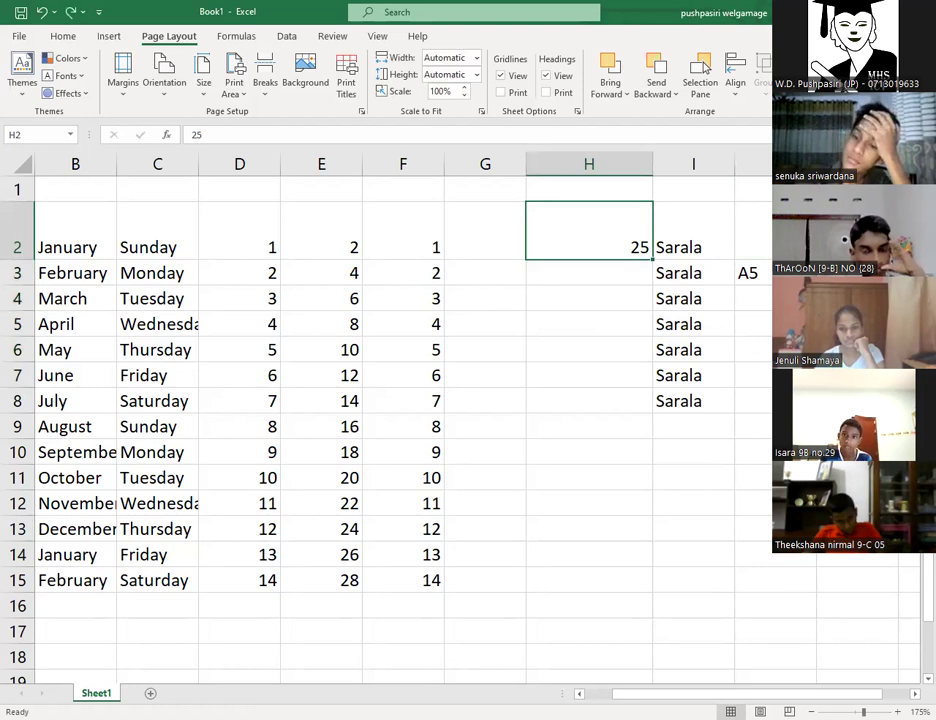
Enter the division formula =5/2 in cell K3, beside the A5 entry.
click(752, 298)
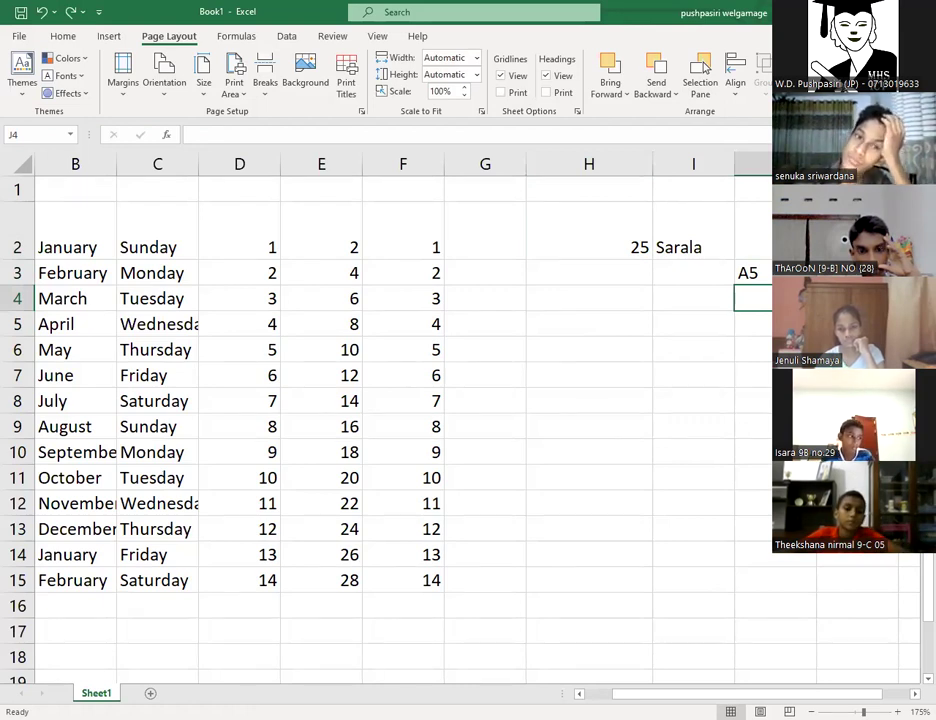
key(Up)
key(Right)
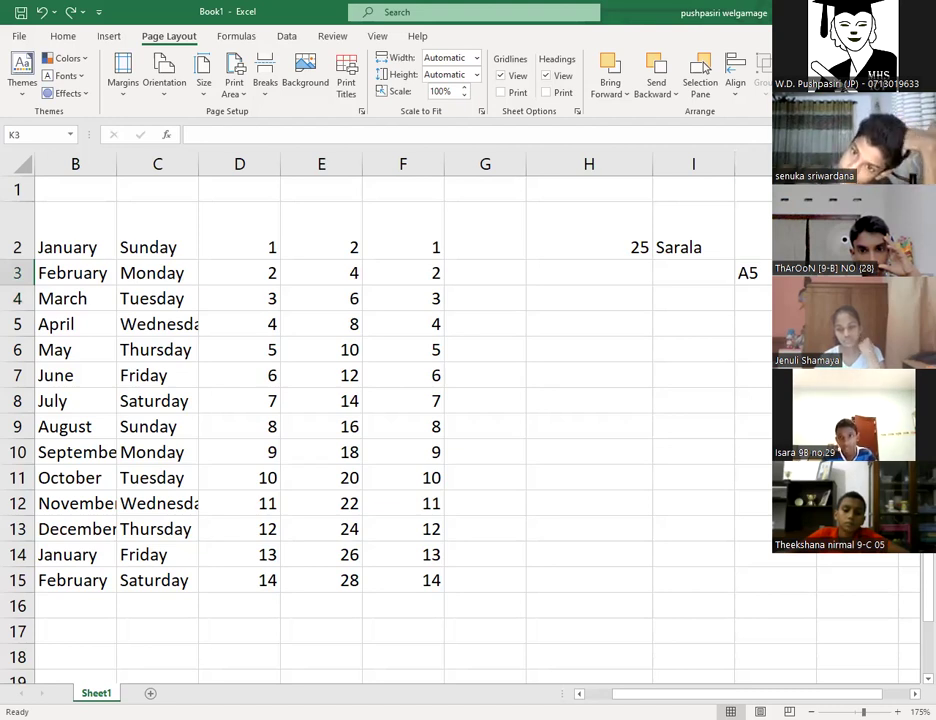
key(alt)
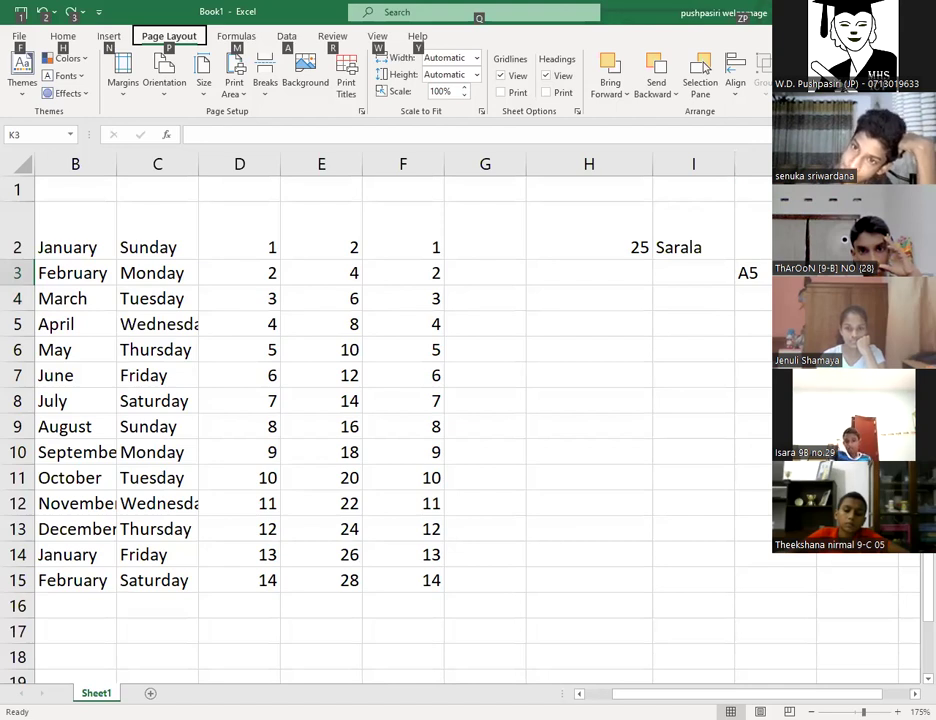
key(Escape)
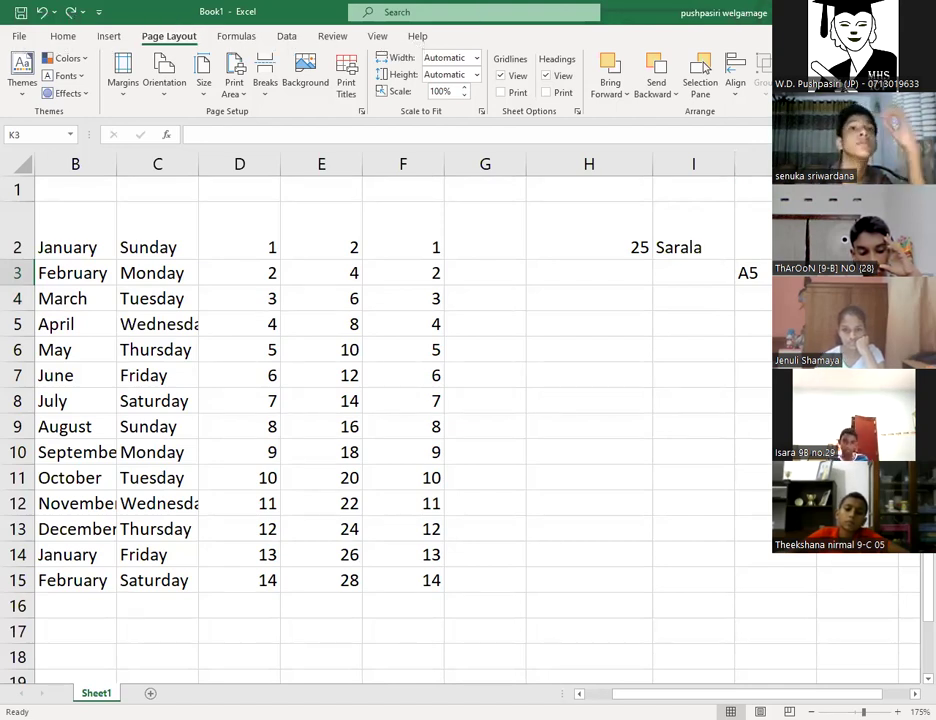
key(alt)
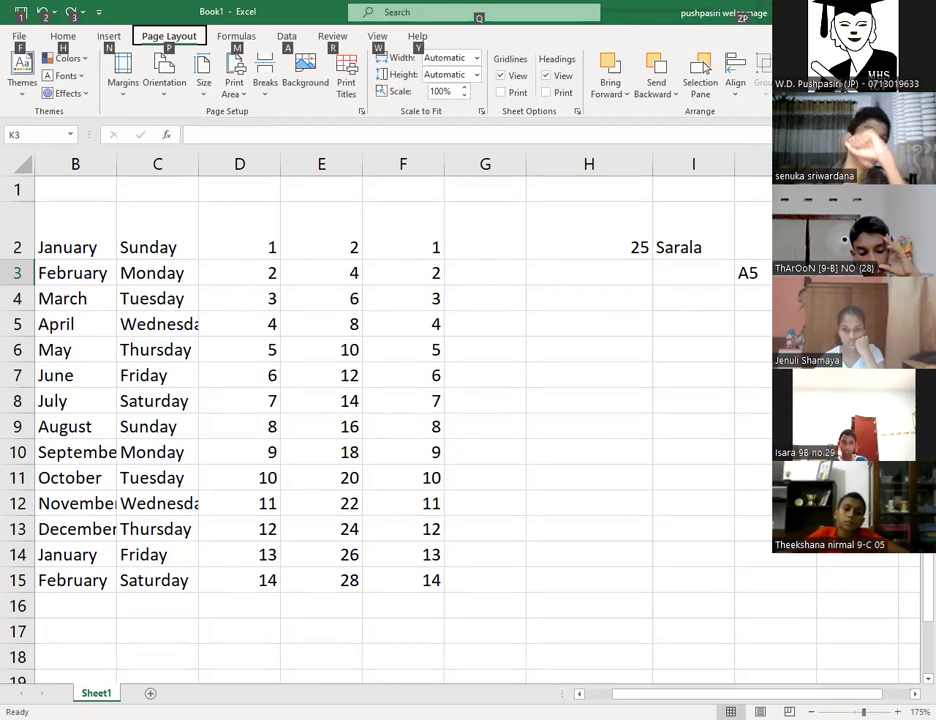
key(Escape)
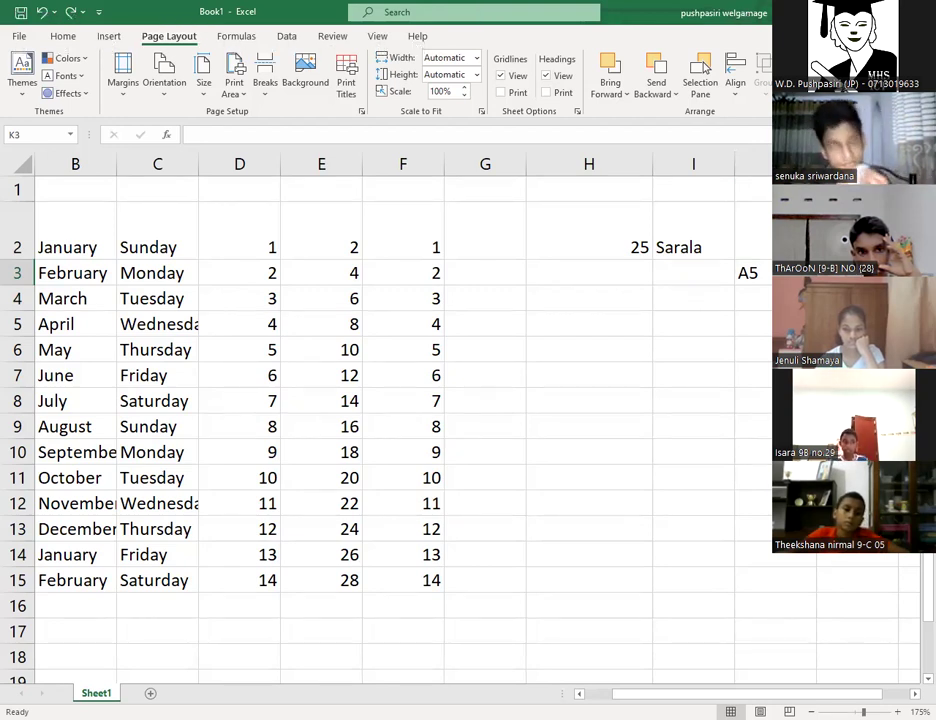
text(=5/2)
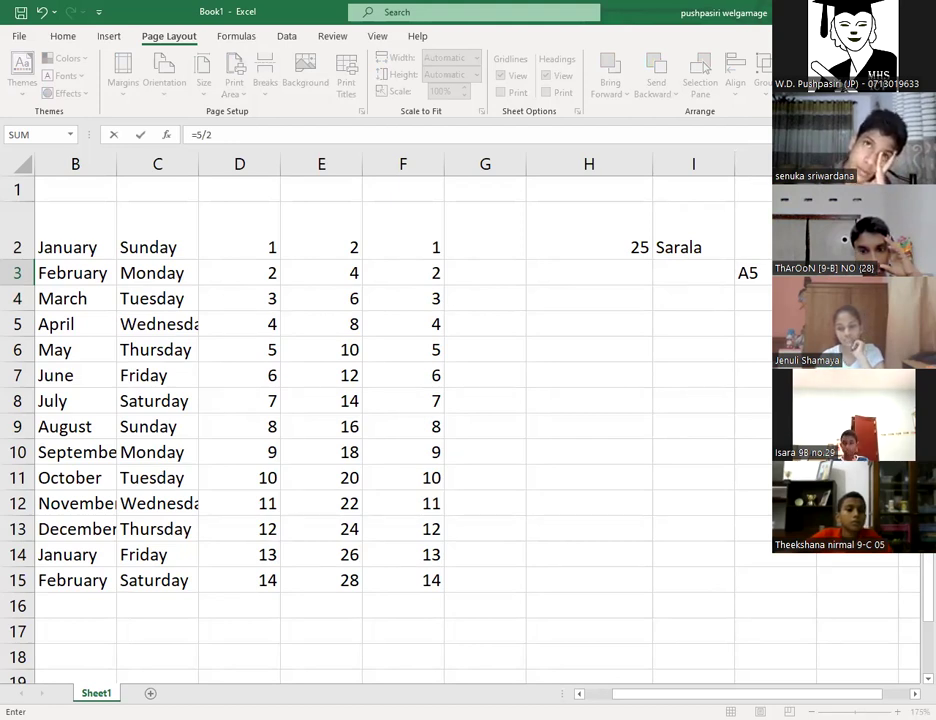
key(Return)
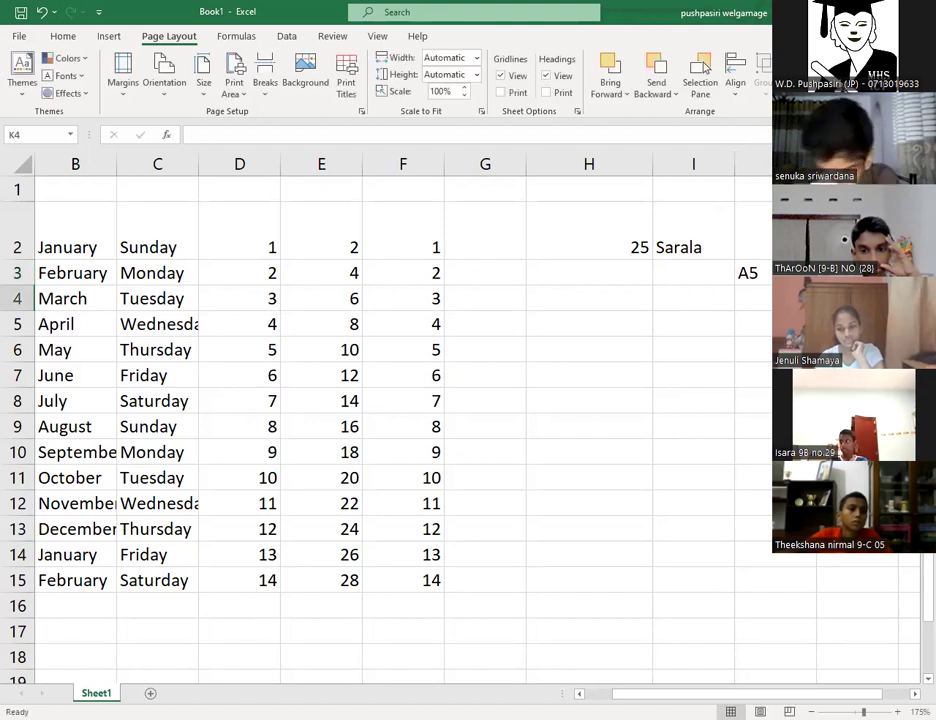
Replace the formula in K3 with 5/5 entered without an equals sign, and clear the cell.
key(Up)
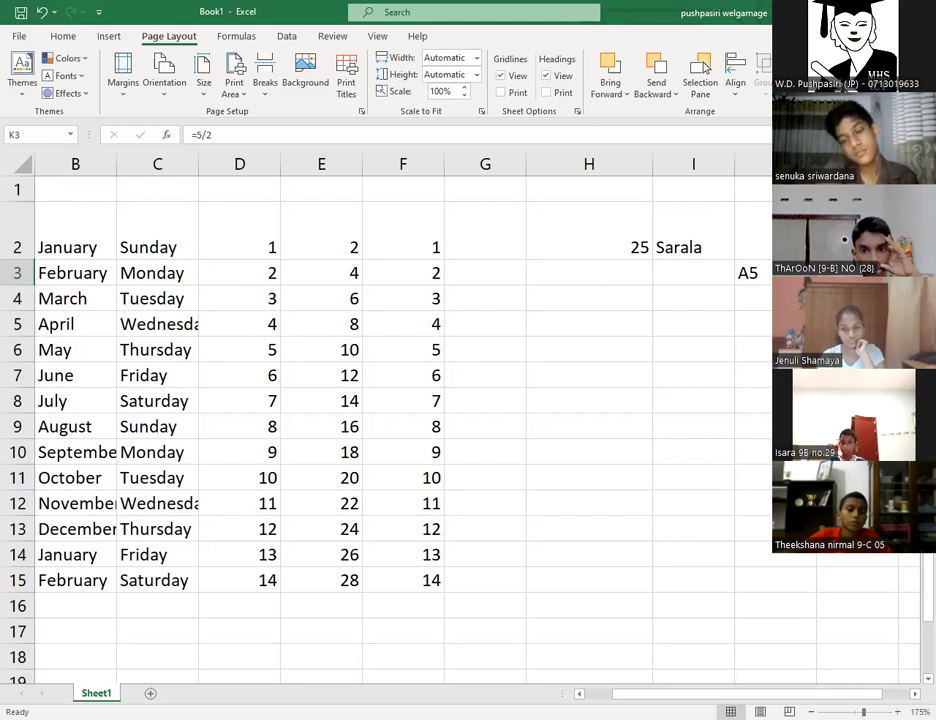
key(BackSpace)
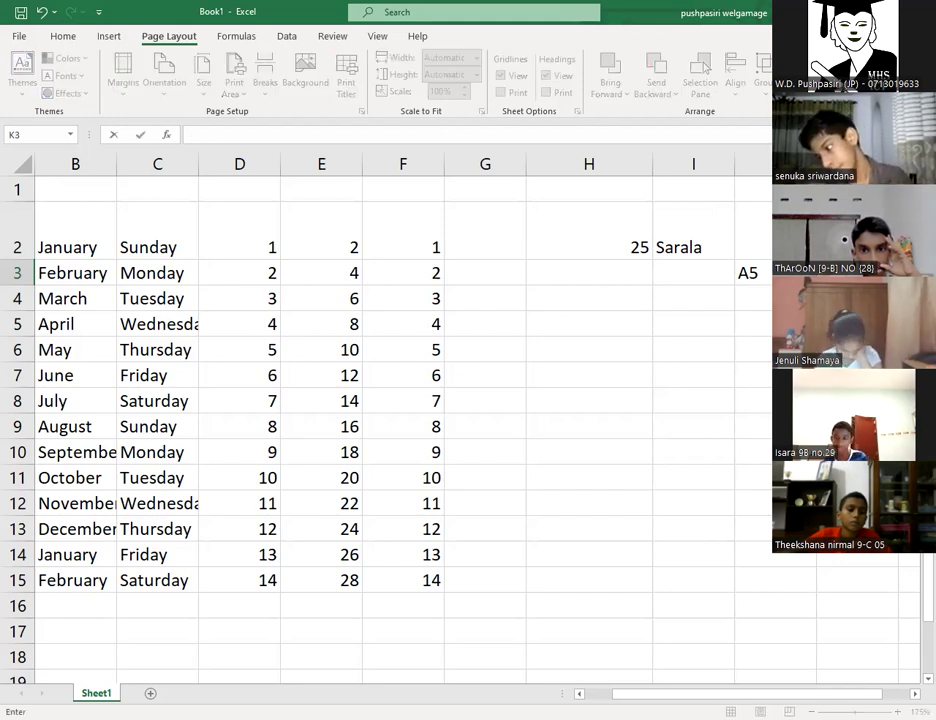
text(=)
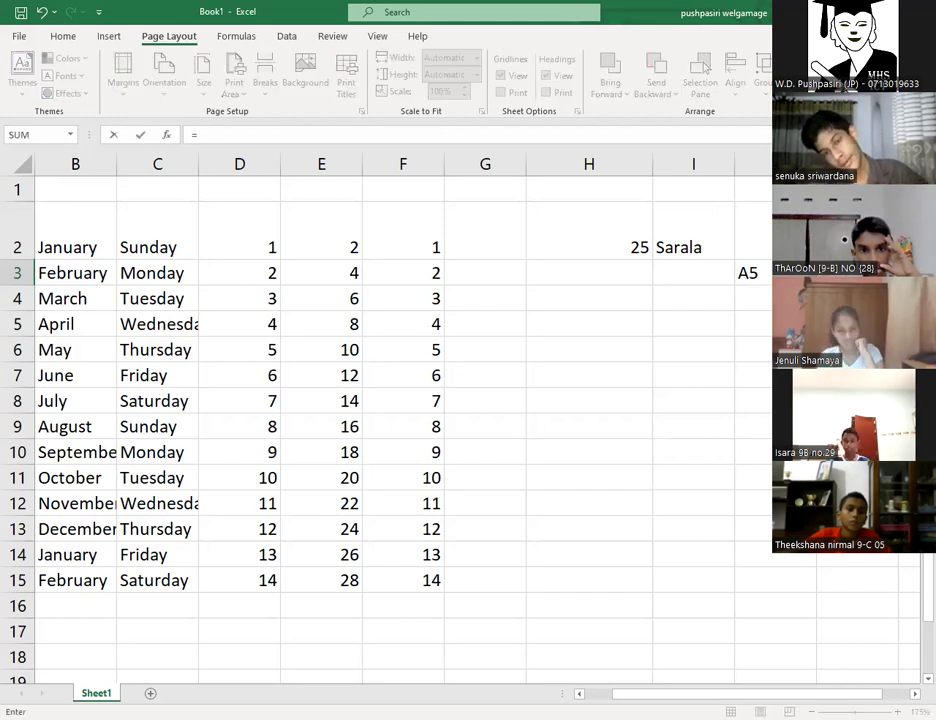
key(BackSpace)
text(5/5)
key(Return)
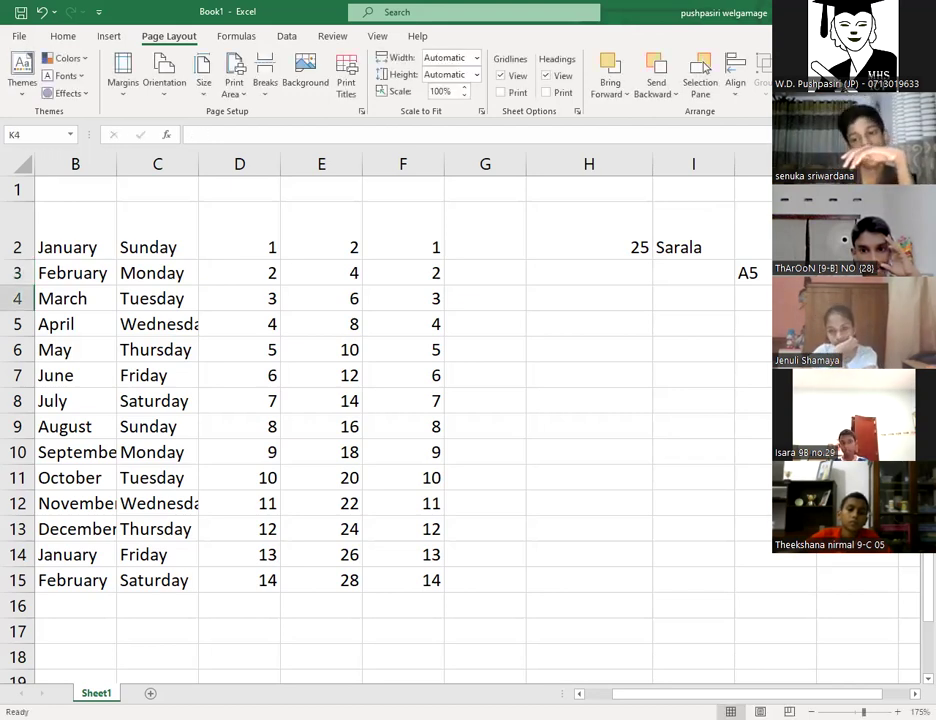
key(Up)
key(Delete)
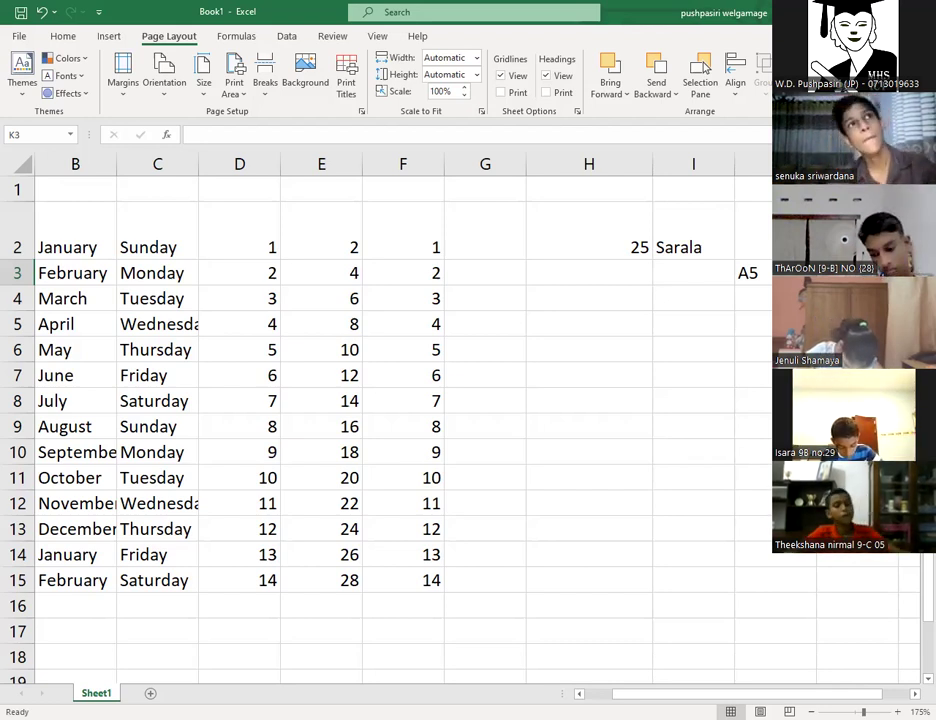
Enter the note "numeric data" in cell I9.
click(658, 420)
text(nu)
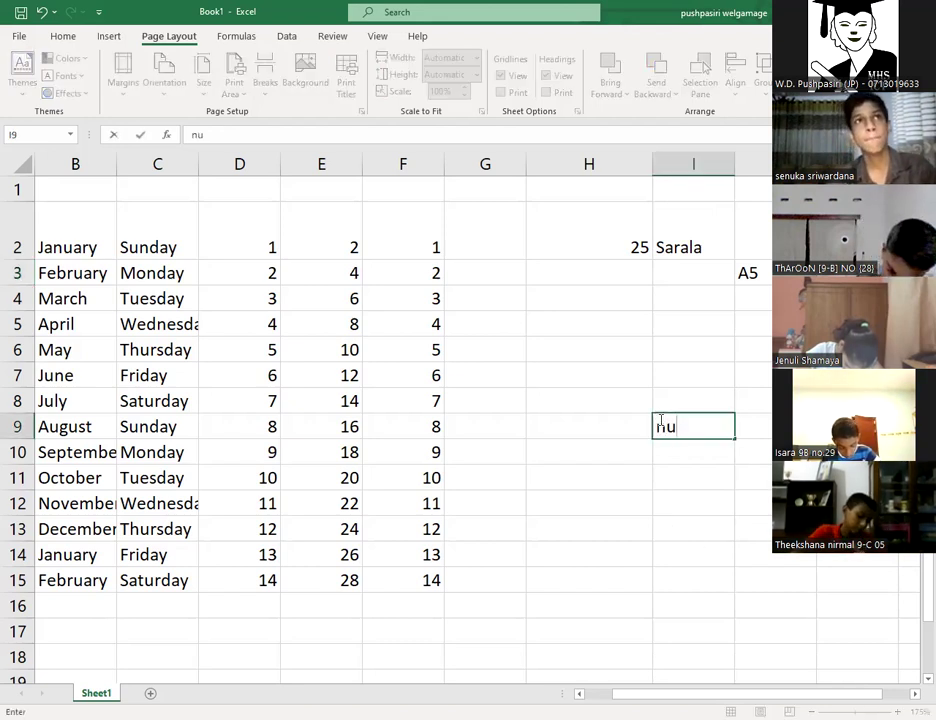
text(meric )
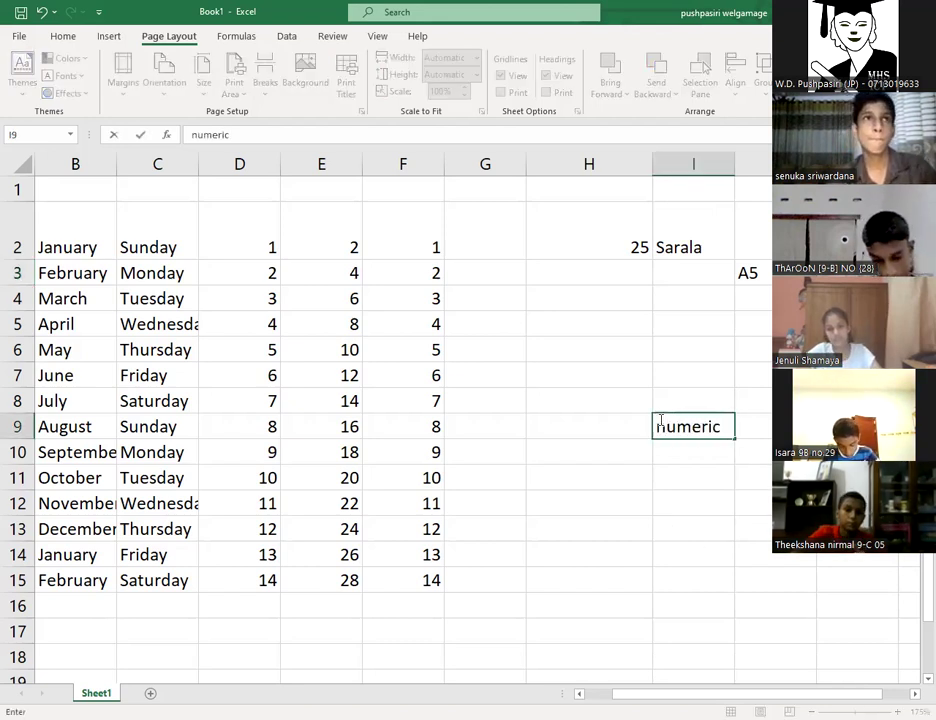
text(data)
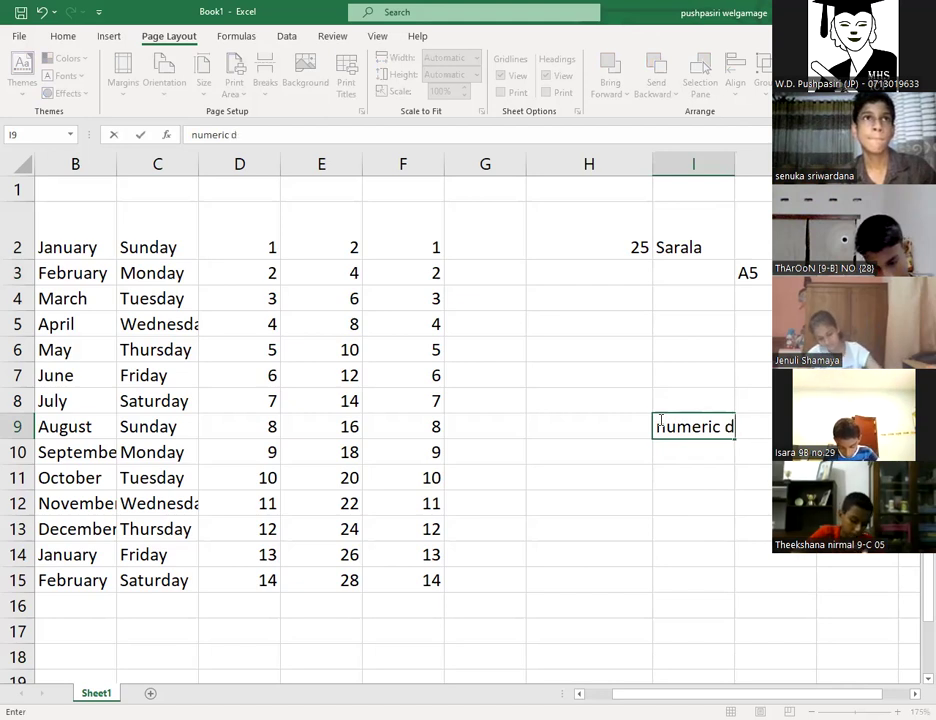
key(Return)
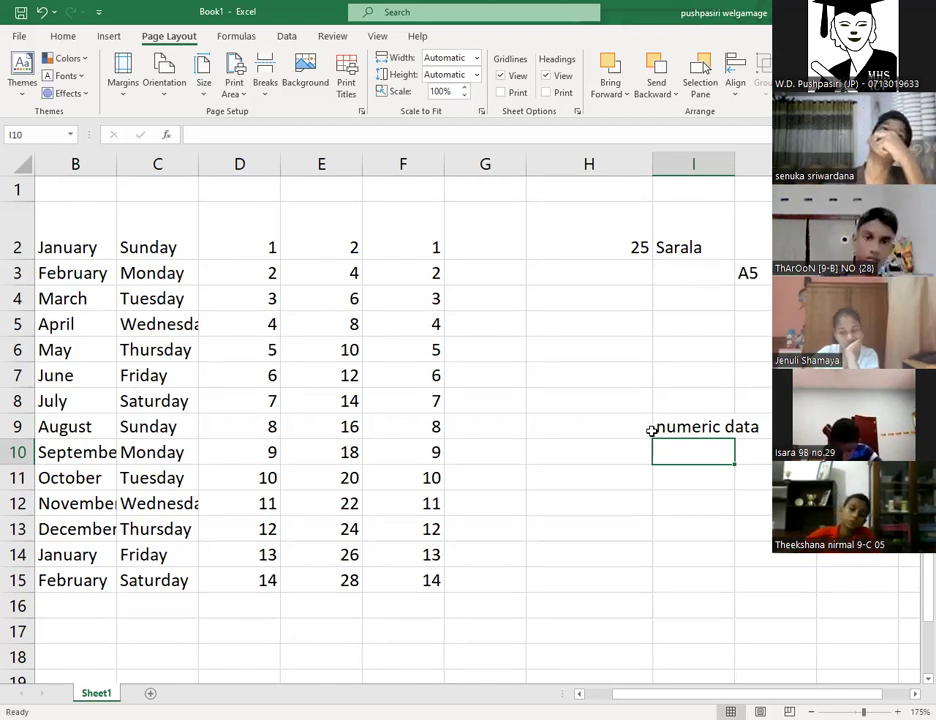
Enter the note "formula and function" in cell I11.
click(658, 430)
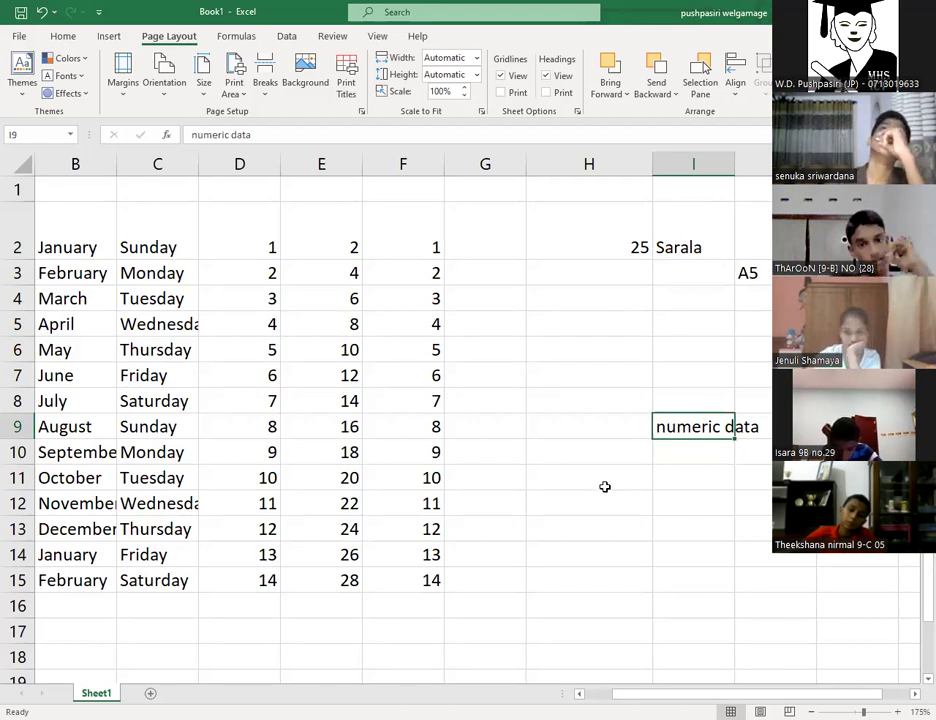
click(663, 467)
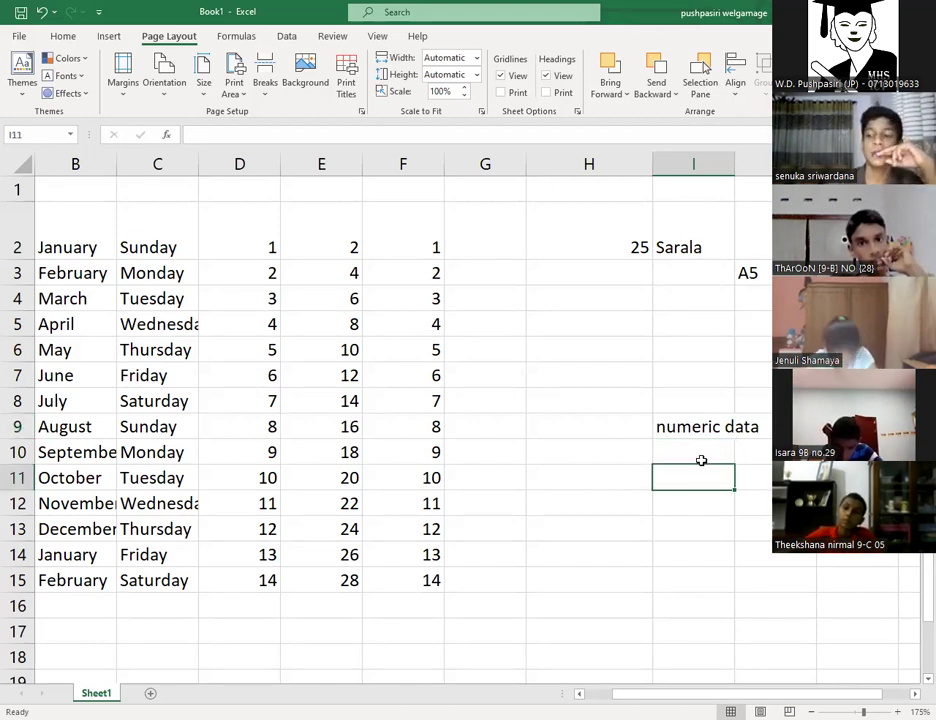
text(form)
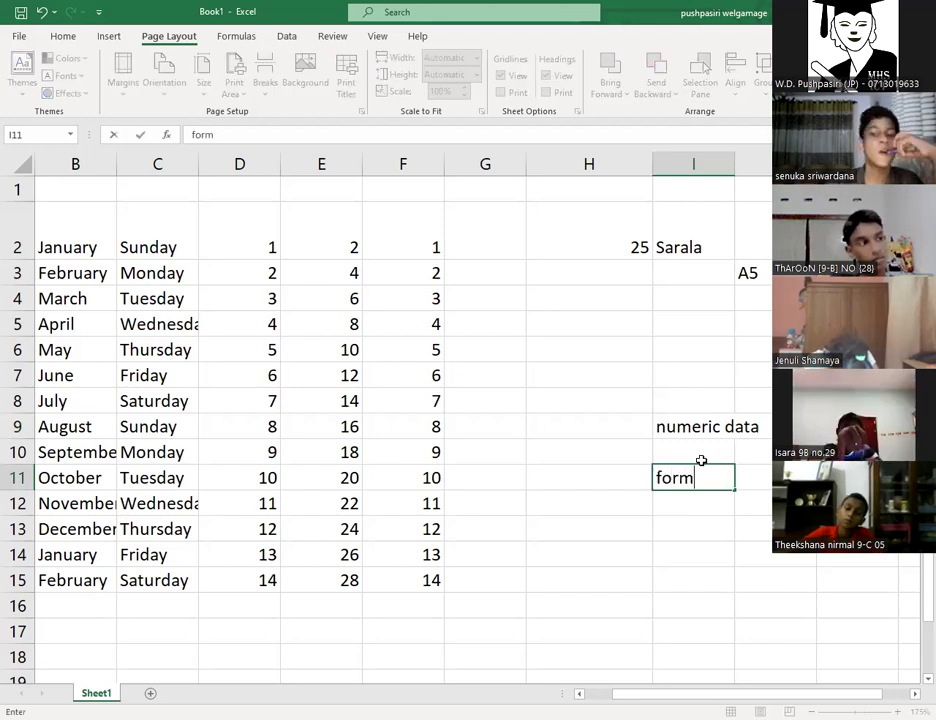
text(ula and )
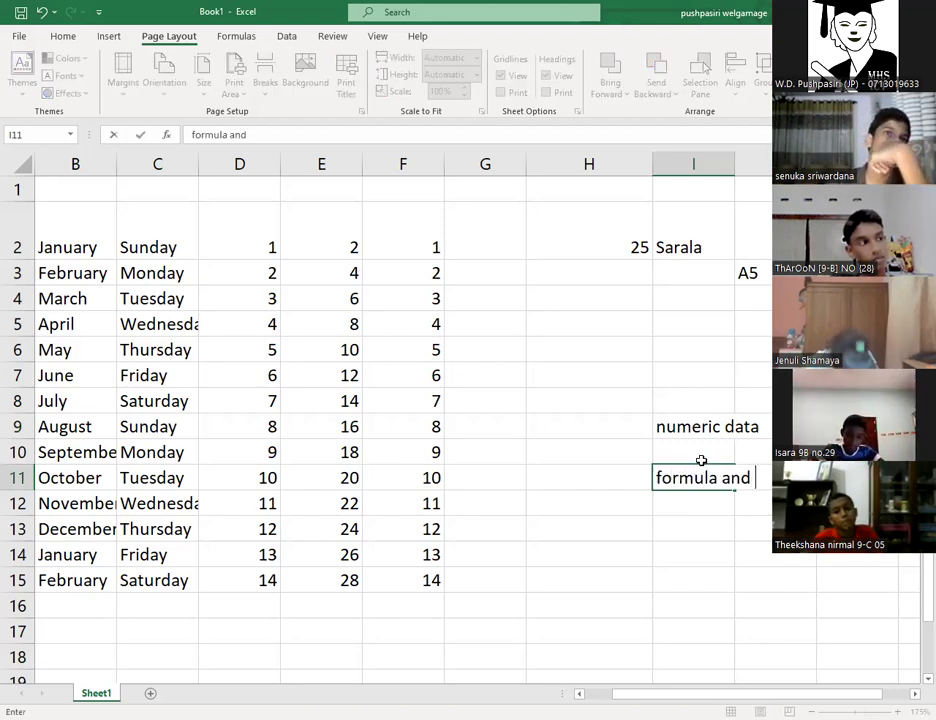
text(function)
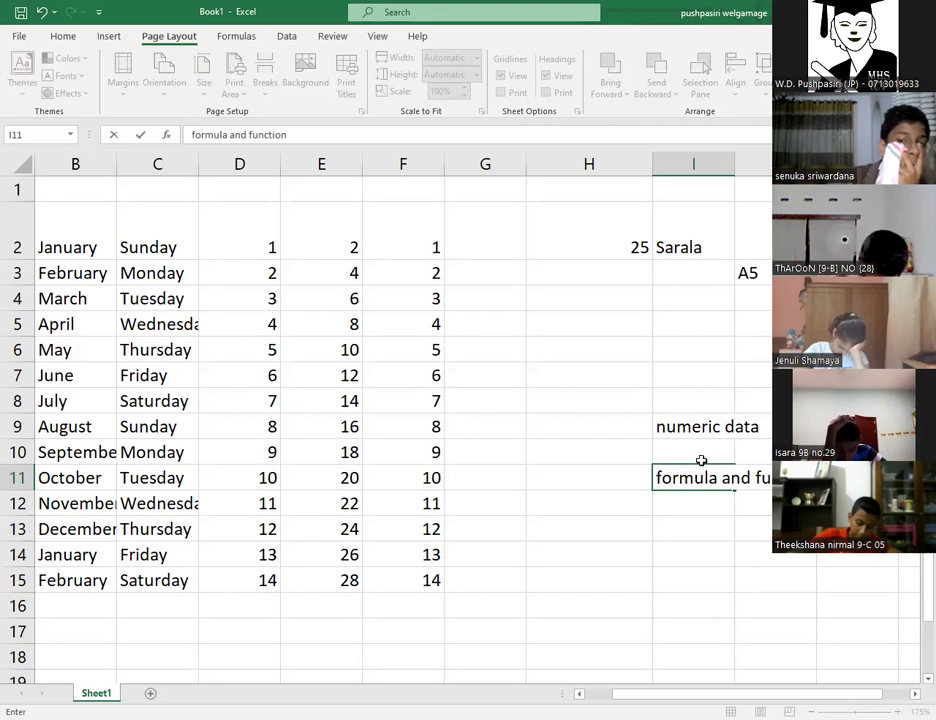
key(Return)
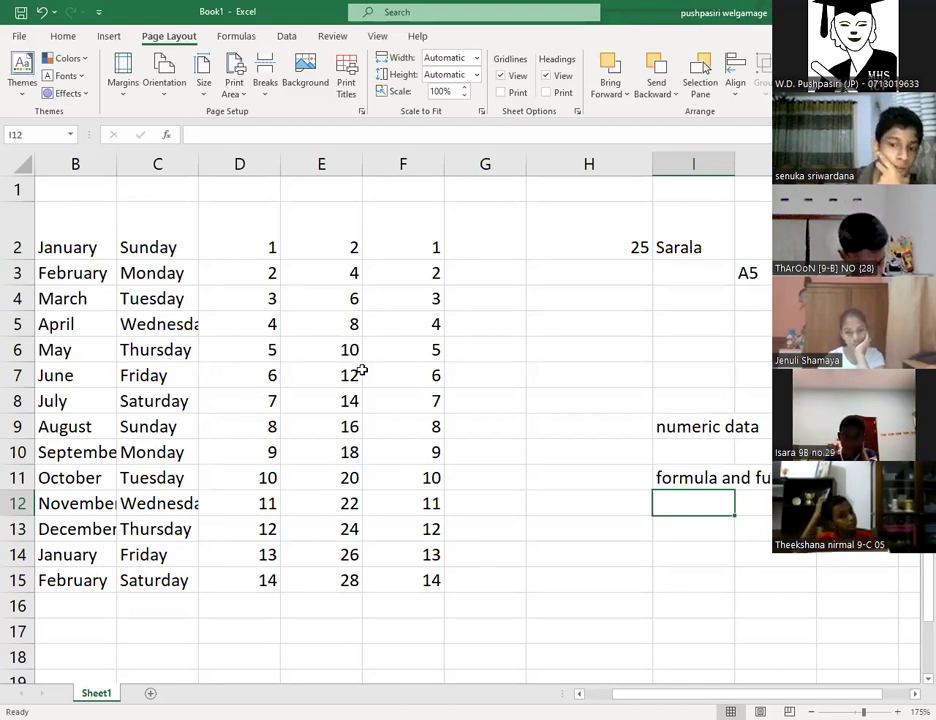
click(747, 272)
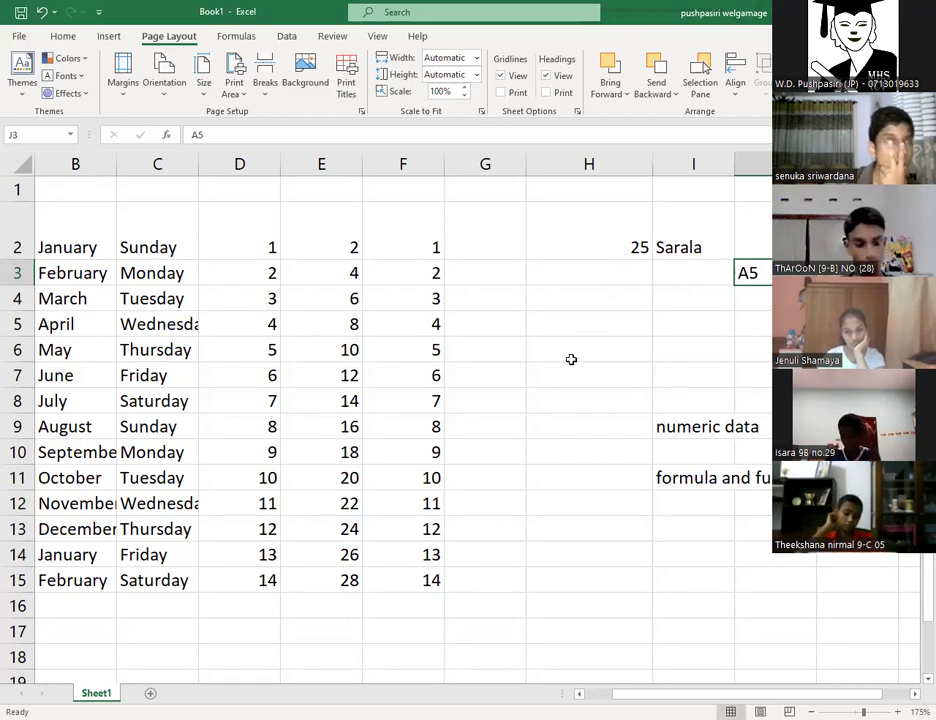
click(613, 324)
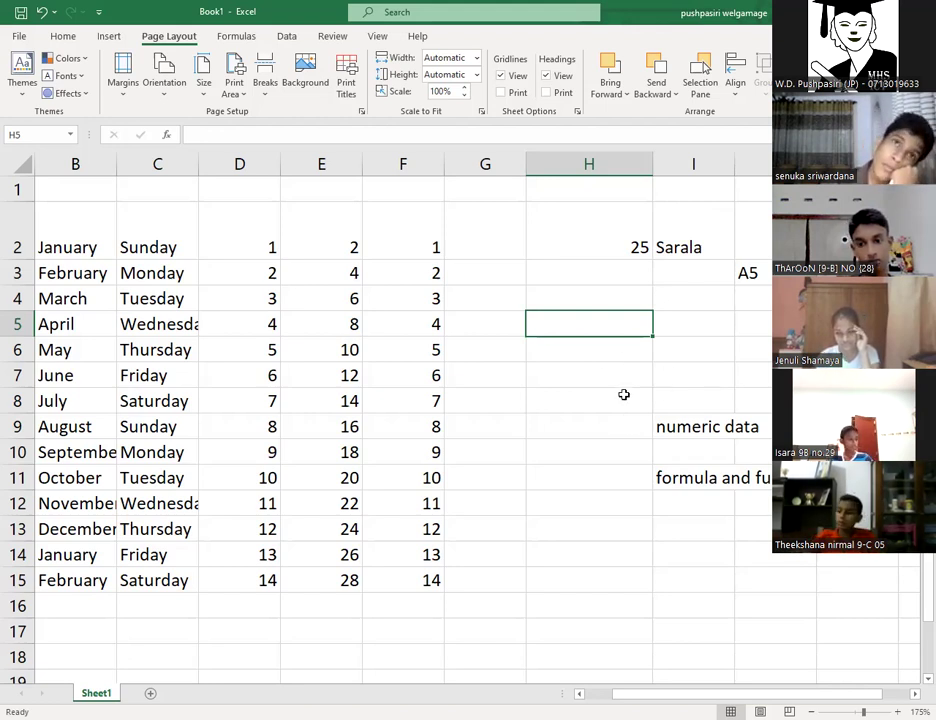
click(626, 355)
click(606, 380)
click(612, 320)
click(596, 265)
click(586, 238)
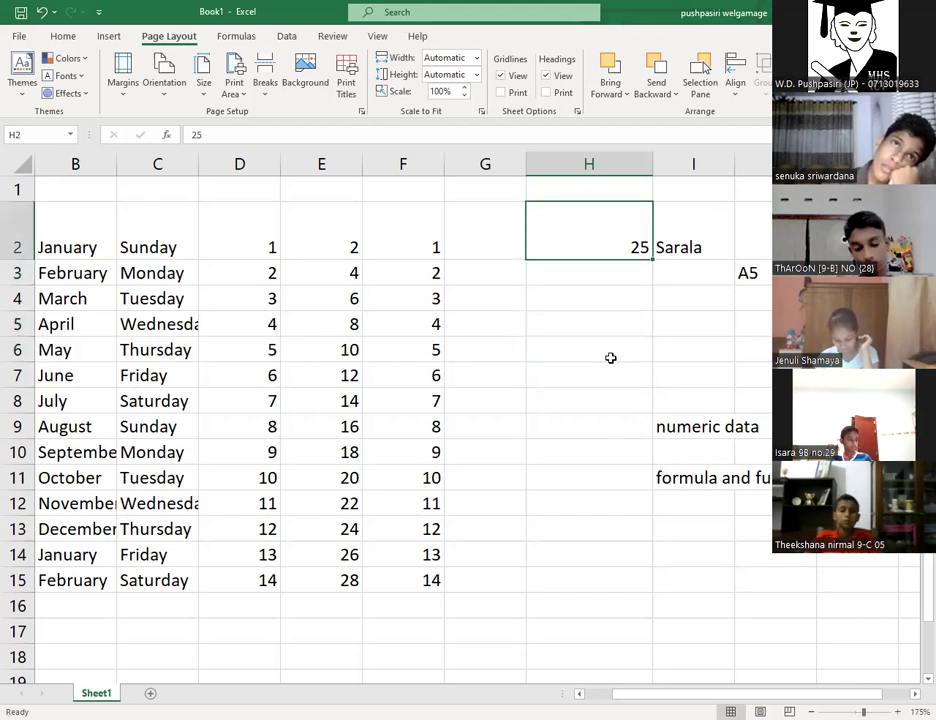
click(613, 353)
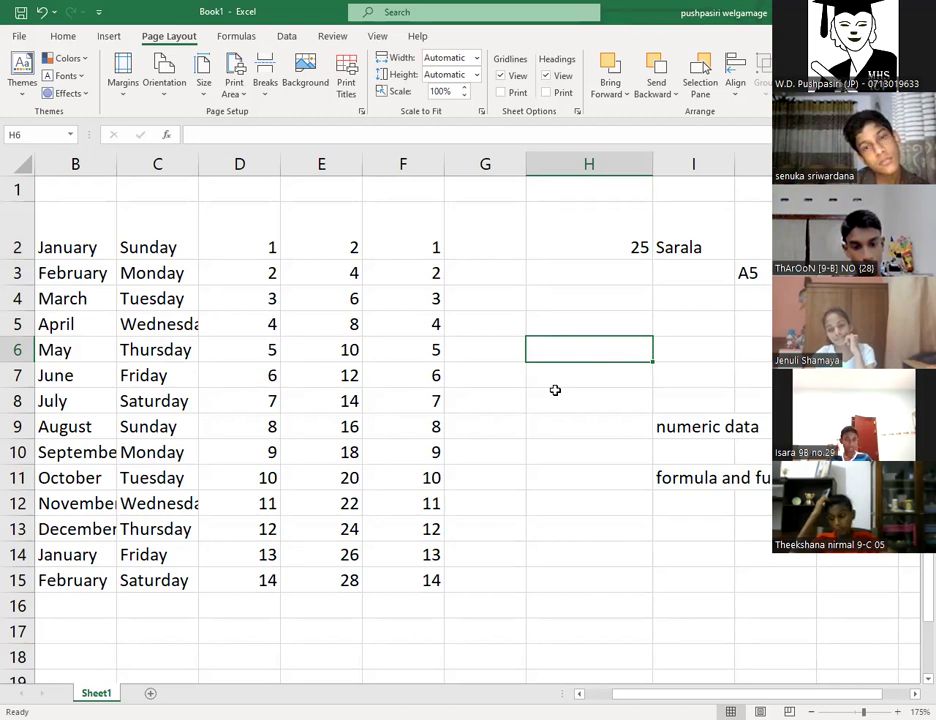
Clear all the entries in the range B2:K15.
click(480, 241)
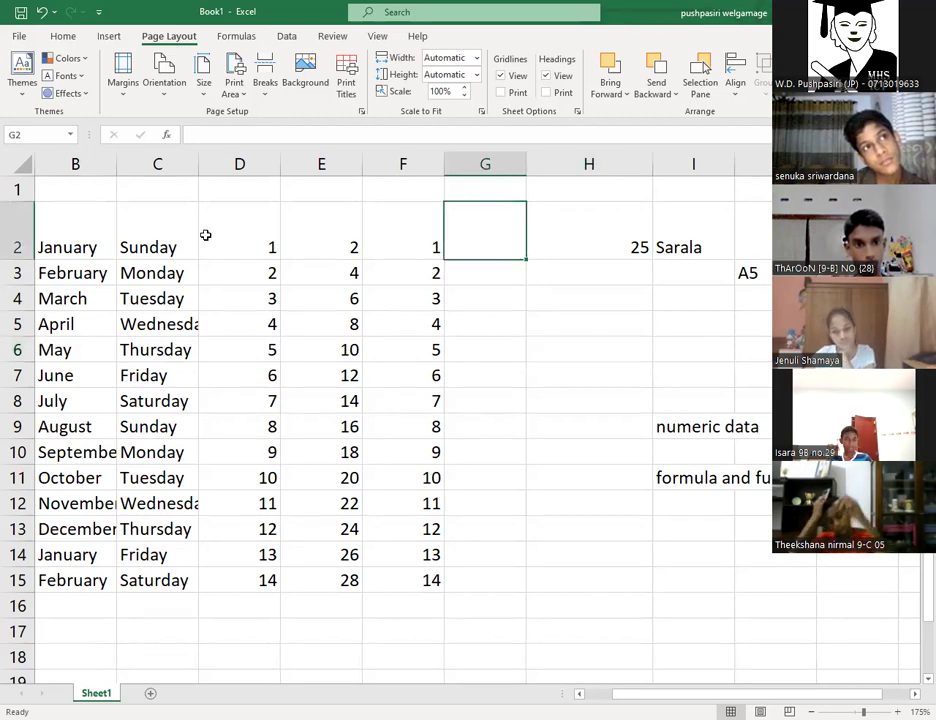
drag(65, 232, 845, 576)
key(Delete)
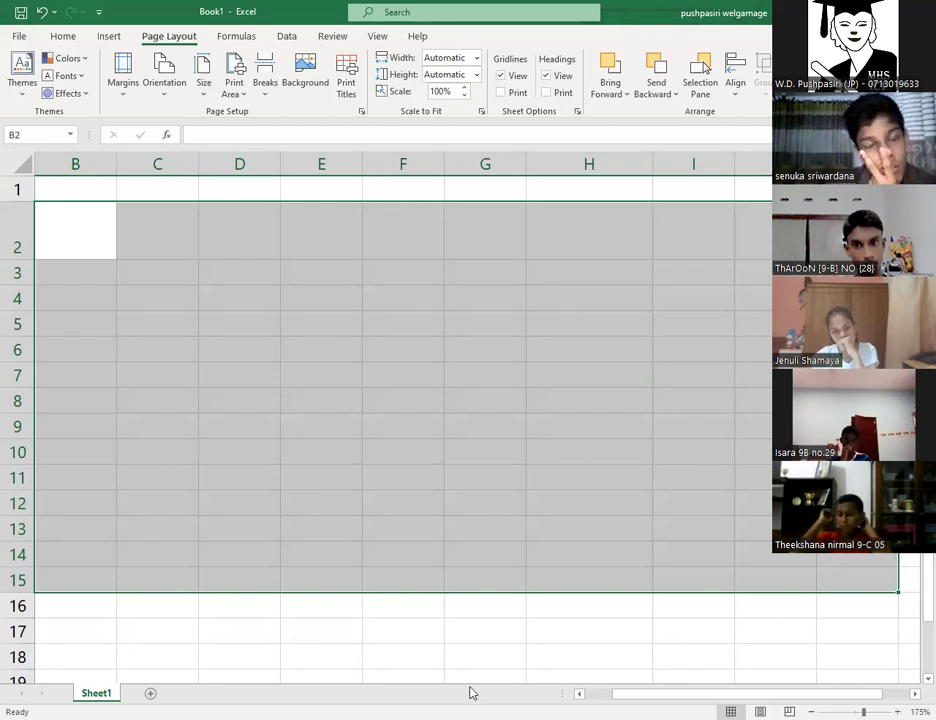
click(75, 270)
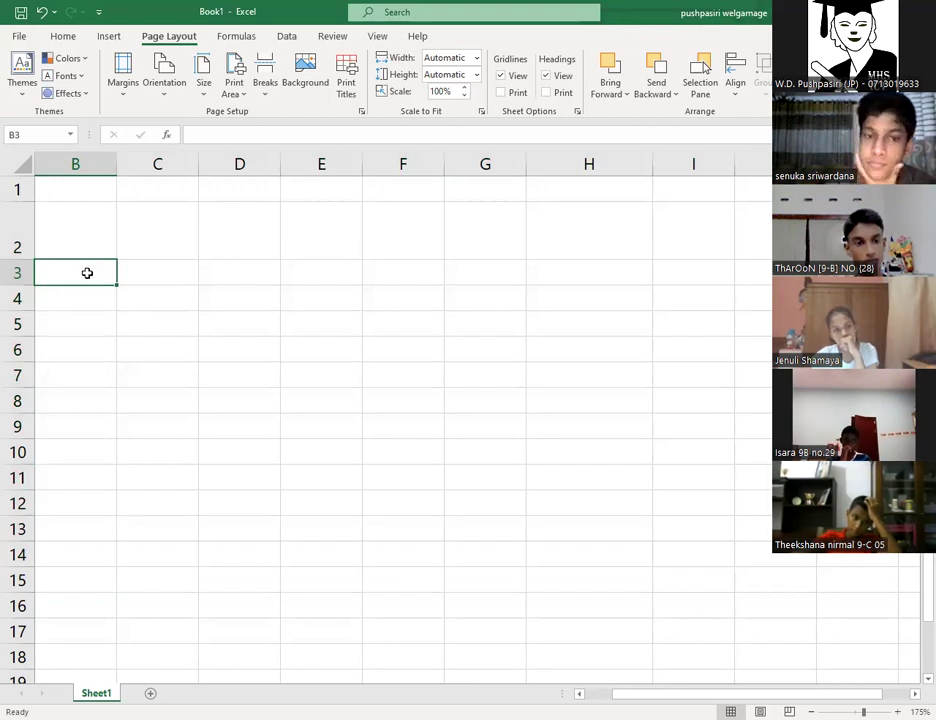
click(140, 279)
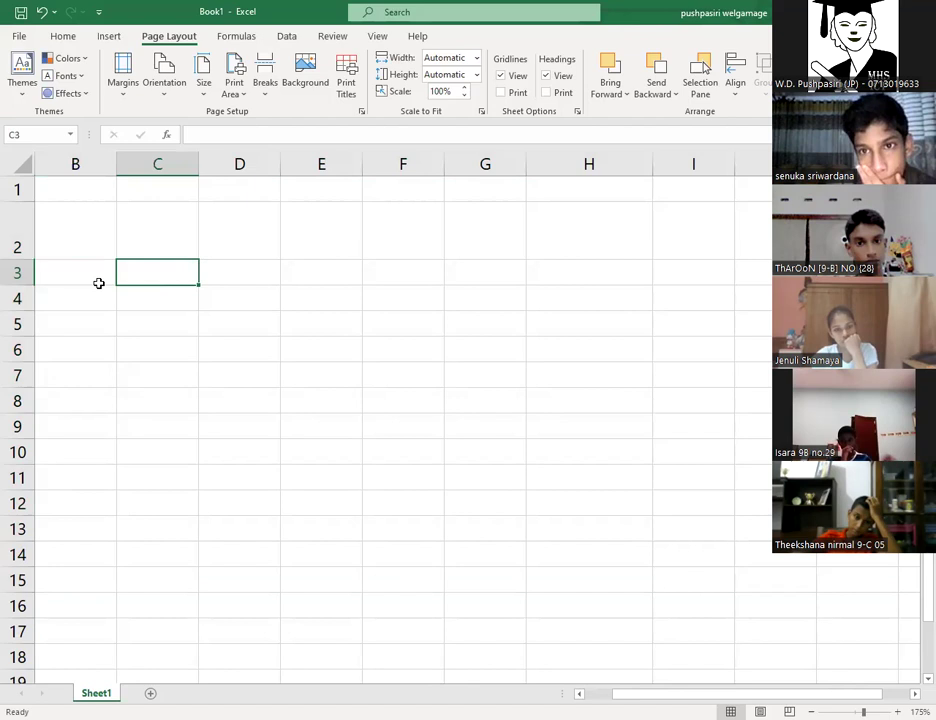
click(97, 275)
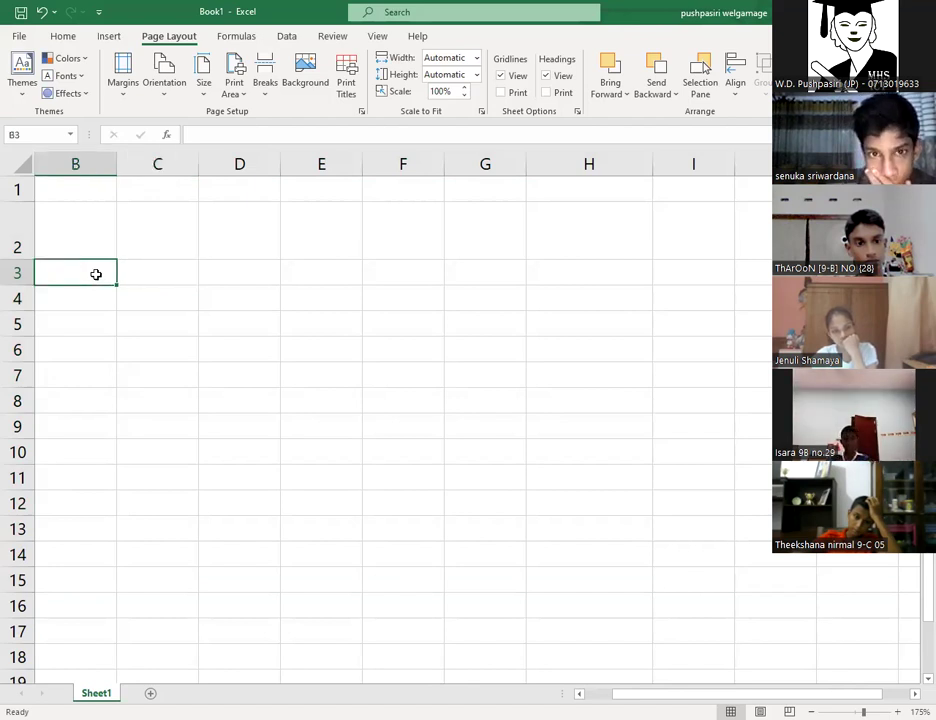
click(93, 210)
click(84, 182)
click(726, 370)
drag(693, 528, 693, 503)
click(536, 418)
click(480, 398)
click(367, 366)
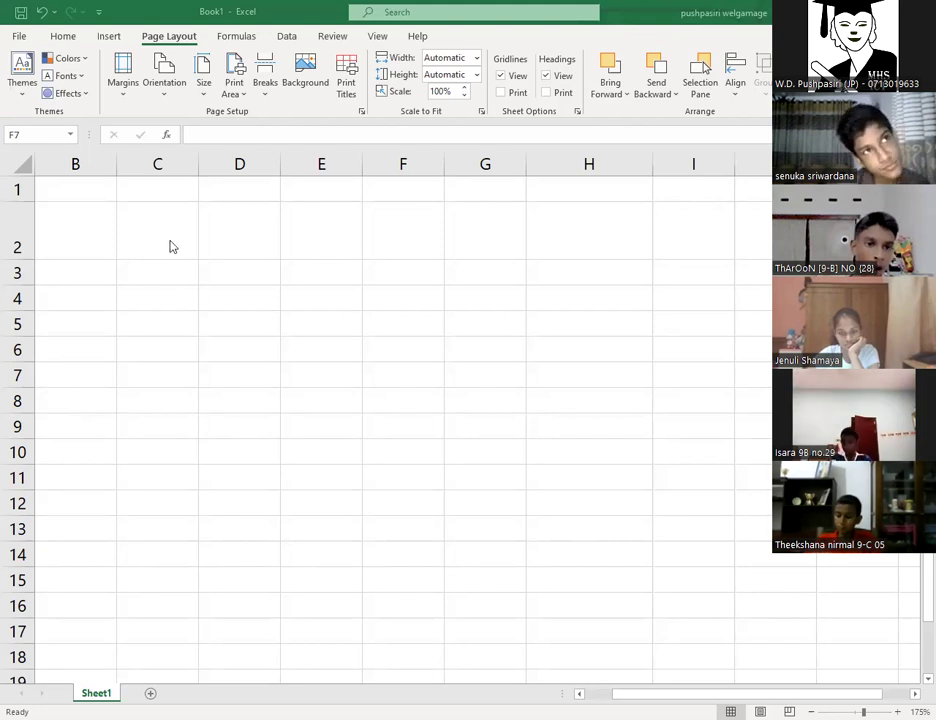
Enter the numbers 5, 6, 7 and 8 down column D, in cells D3 to D6.
click(205, 270)
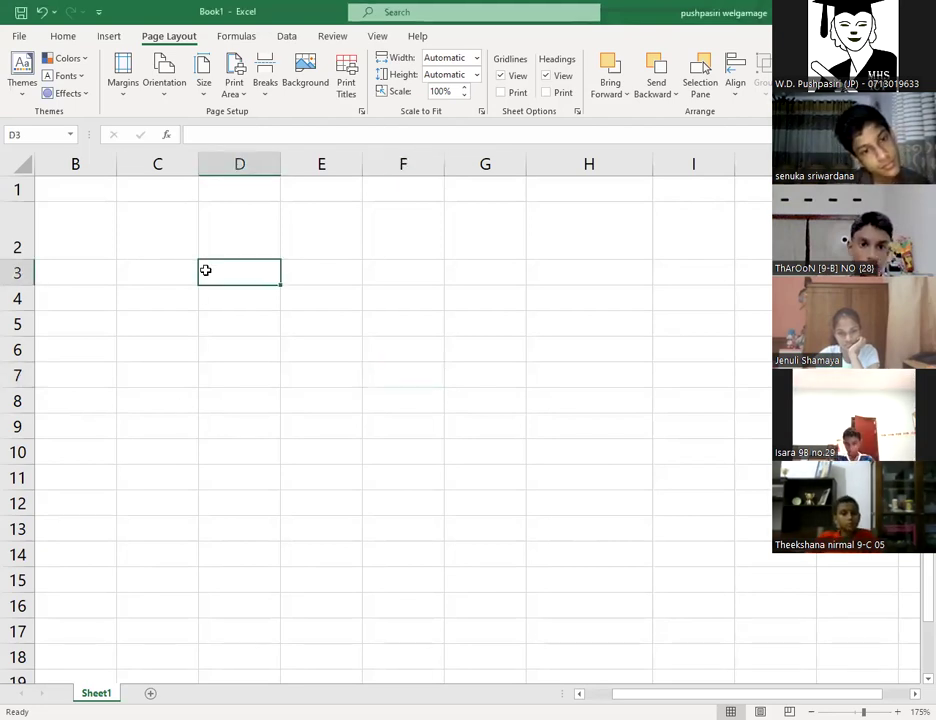
text(5)
key(Return)
text(6)
key(Return)
text(7)
key(Return)
text(8)
key(Return)
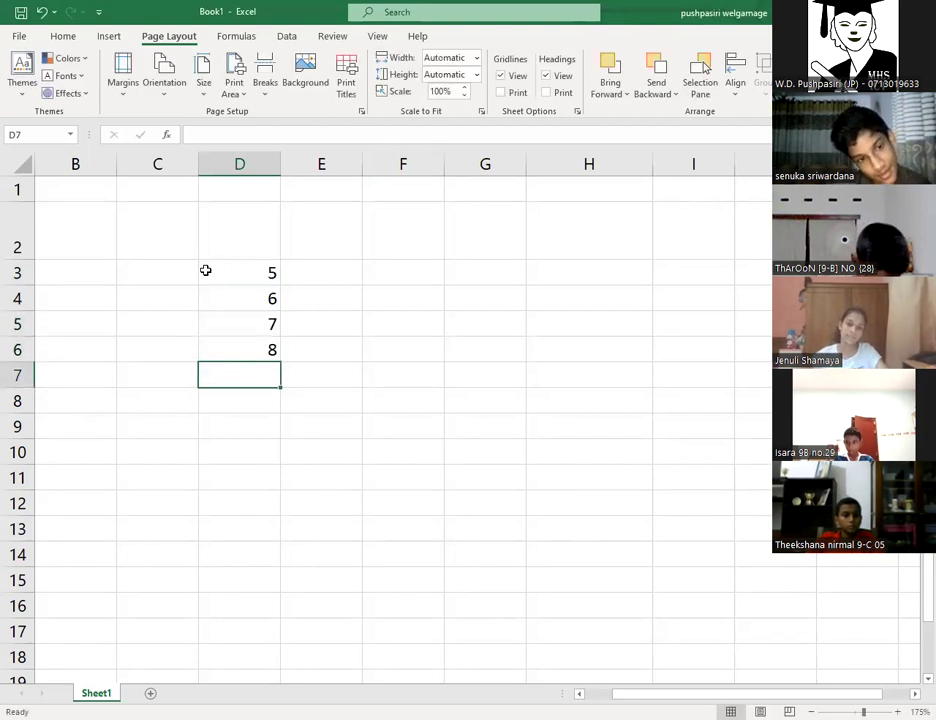
Total the four numbers in cell D7 with the formula =SUM(D3:D6).
text(=)
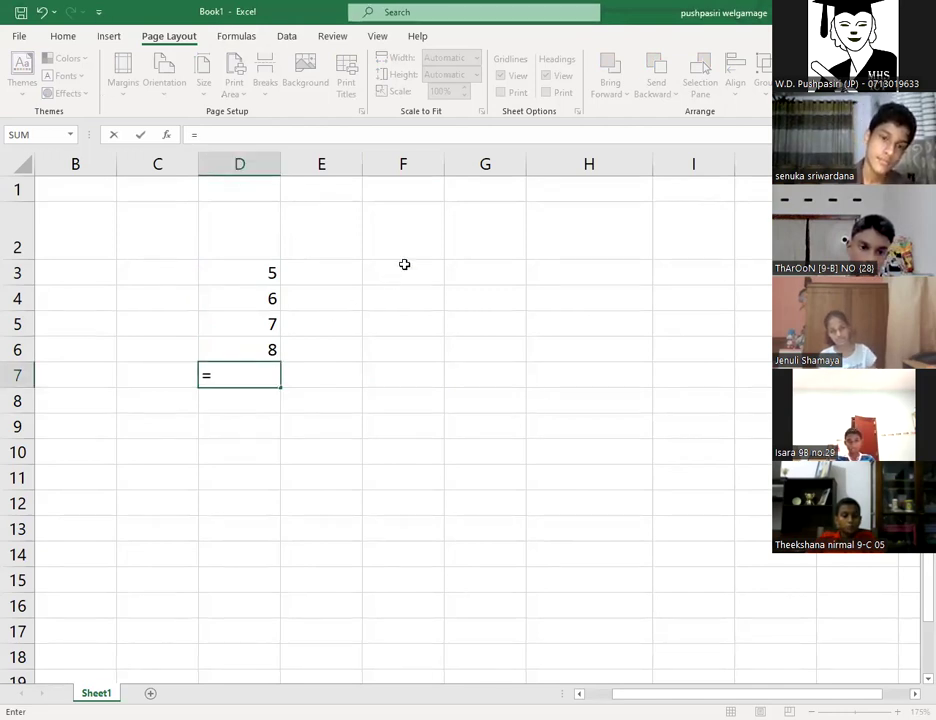
key(Escape)
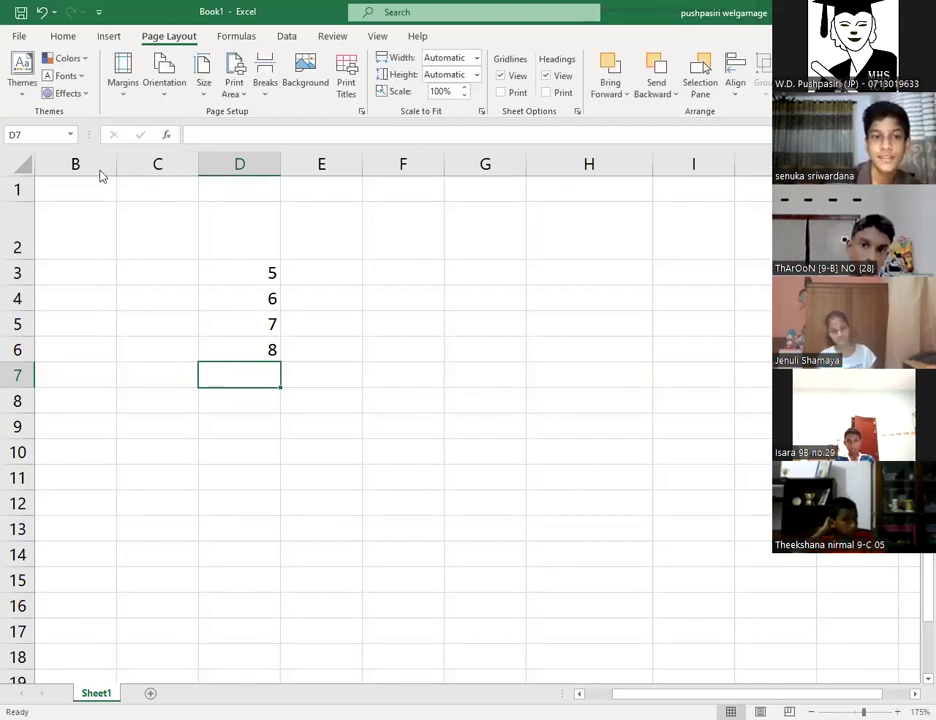
text(=)
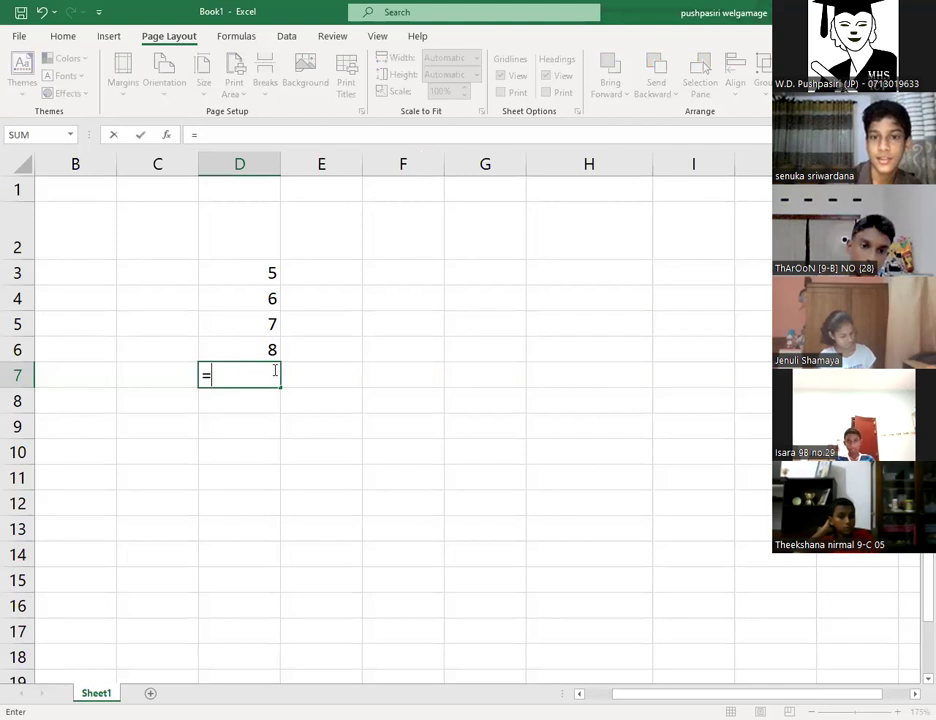
click(64, 37)
key(Escape)
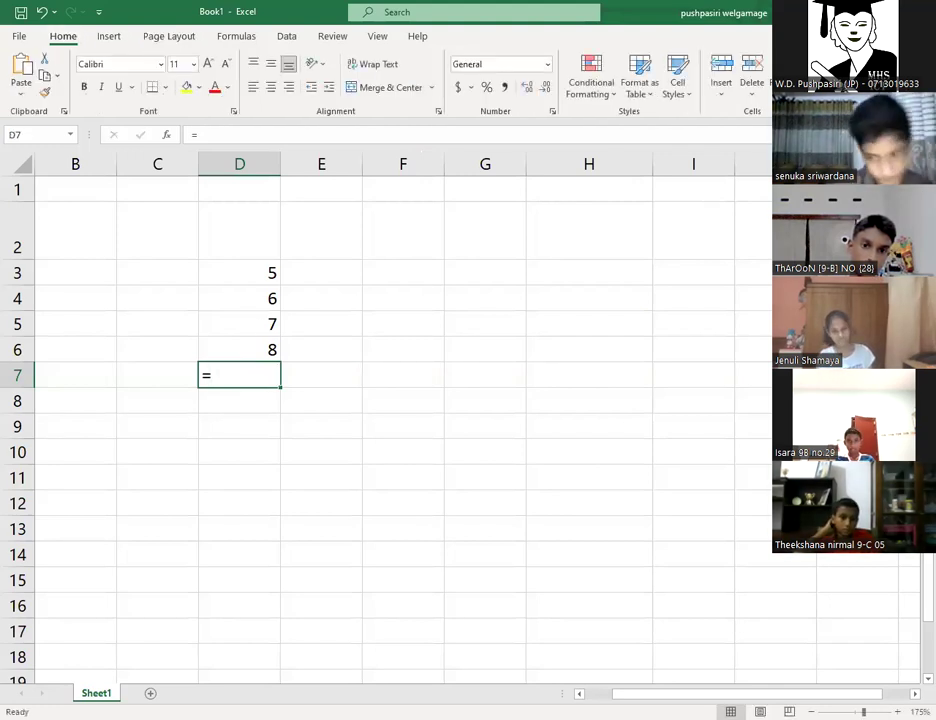
key(alt+equal)
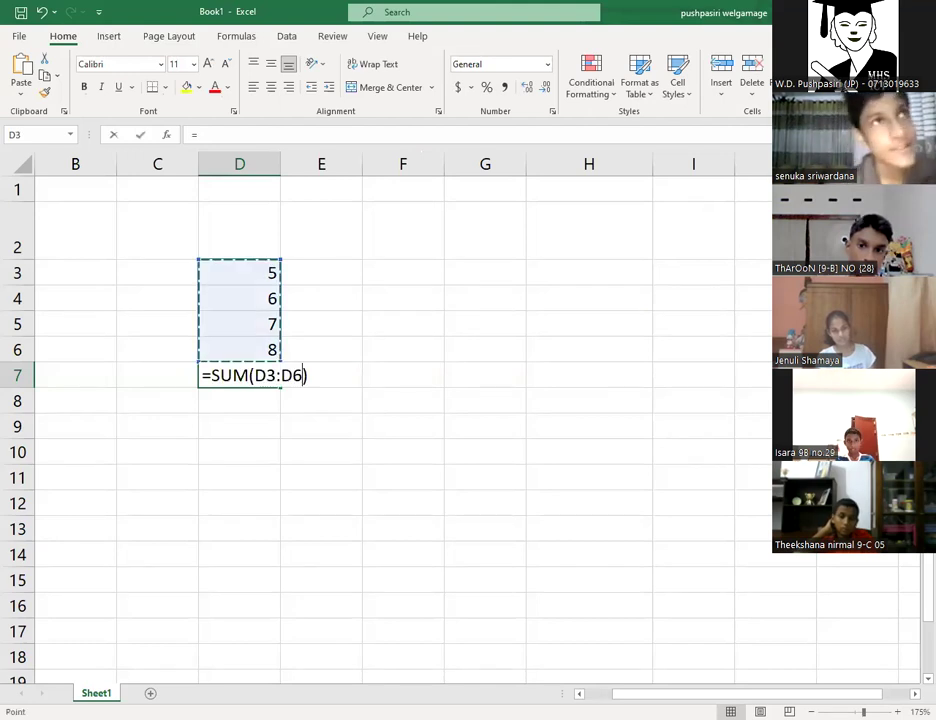
key(Return)
click(659, 291)
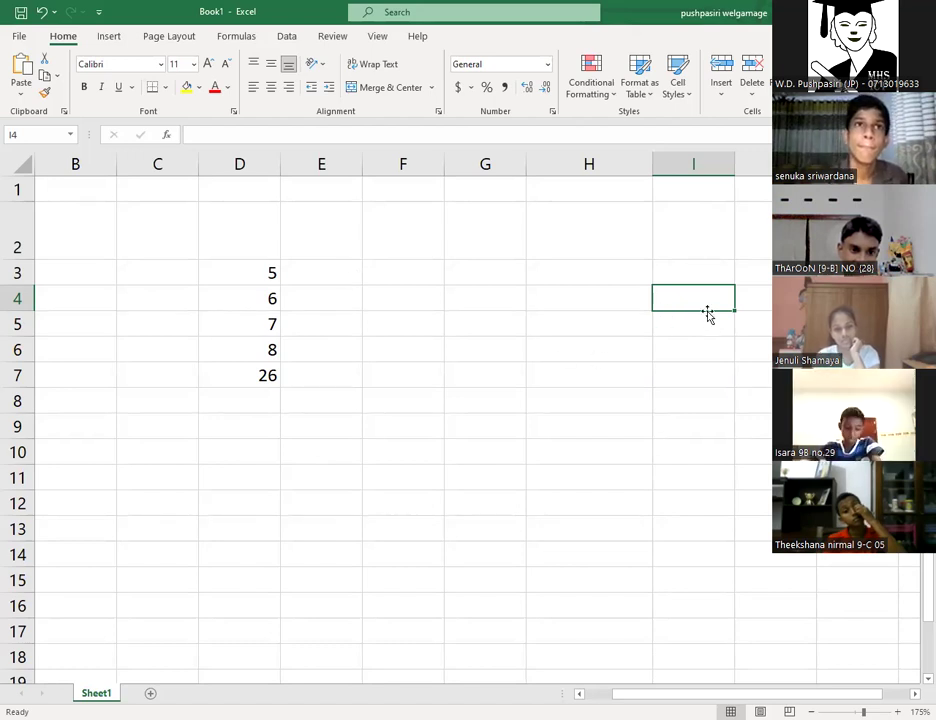
Examine the contents of cells D3 to D7 one by one, including the SUM formula behind the total.
click(244, 273)
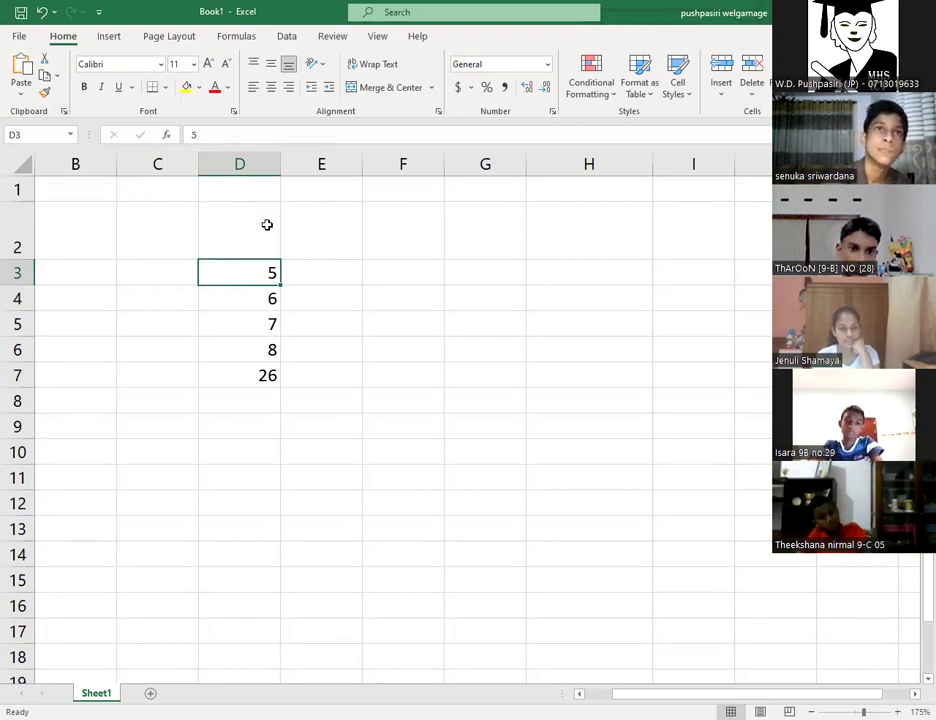
click(266, 299)
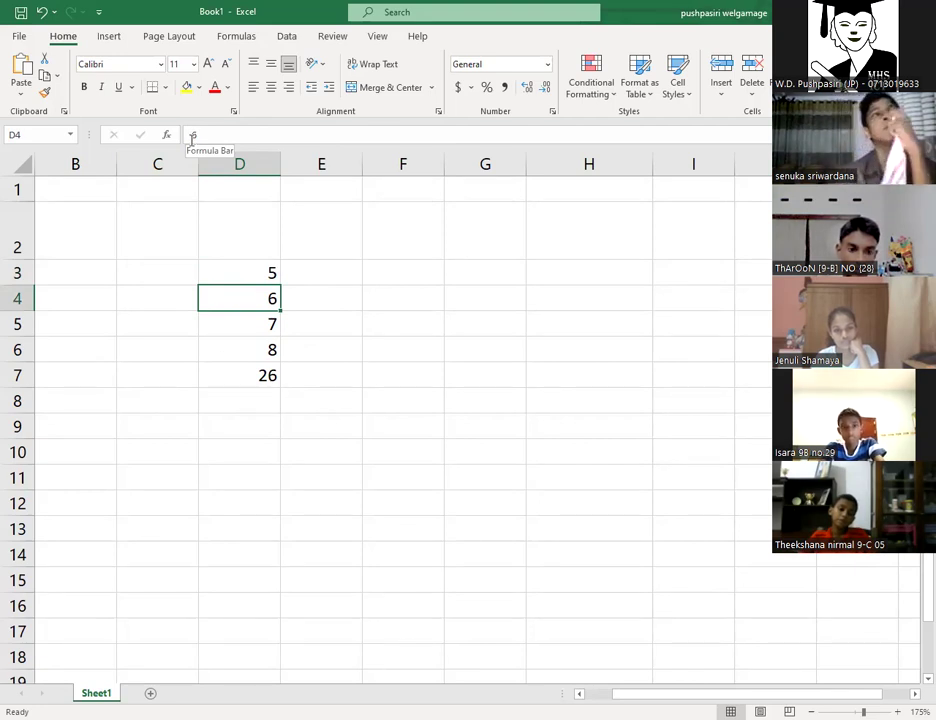
click(252, 326)
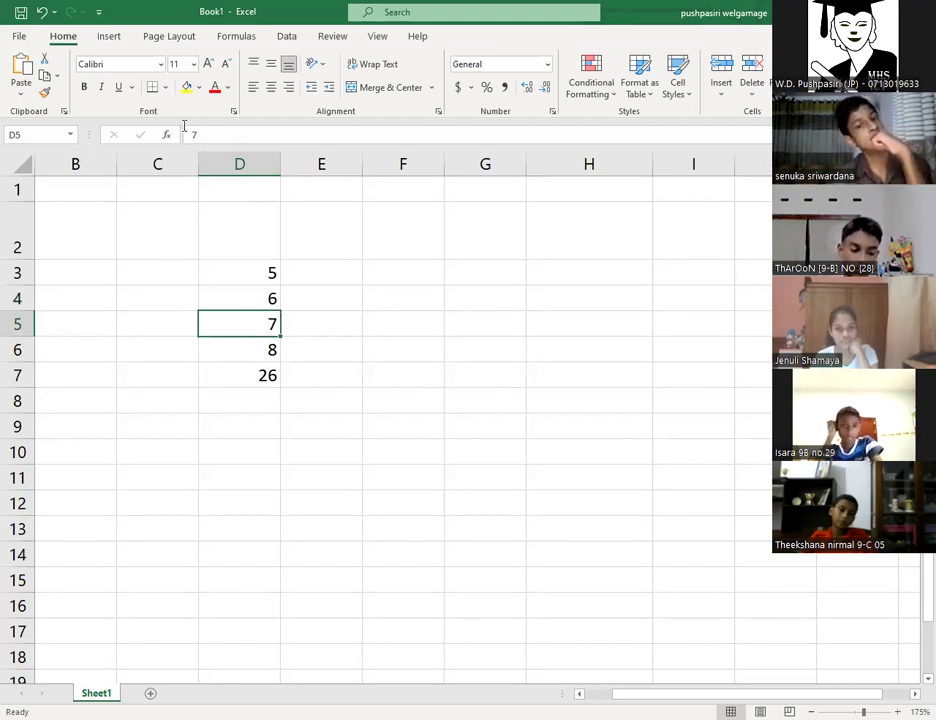
click(252, 353)
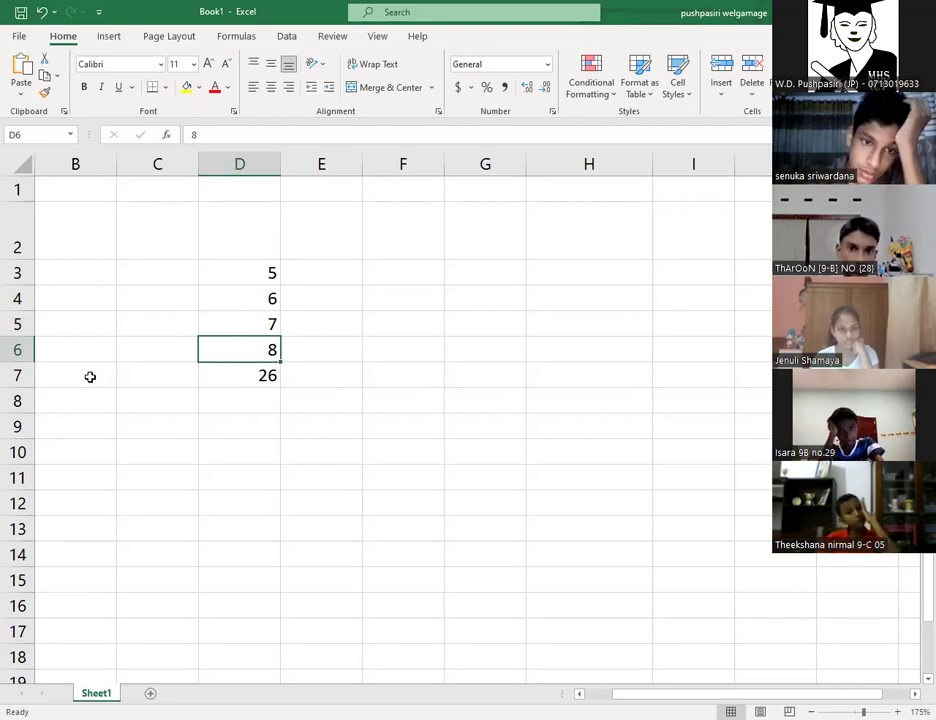
click(266, 374)
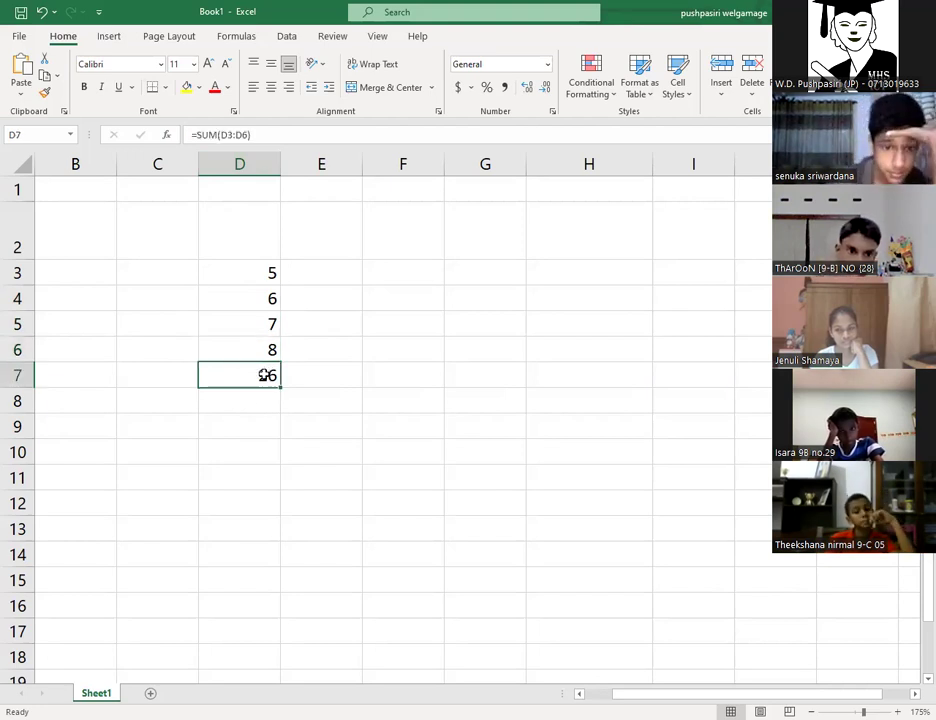
drag(254, 134, 184, 134)
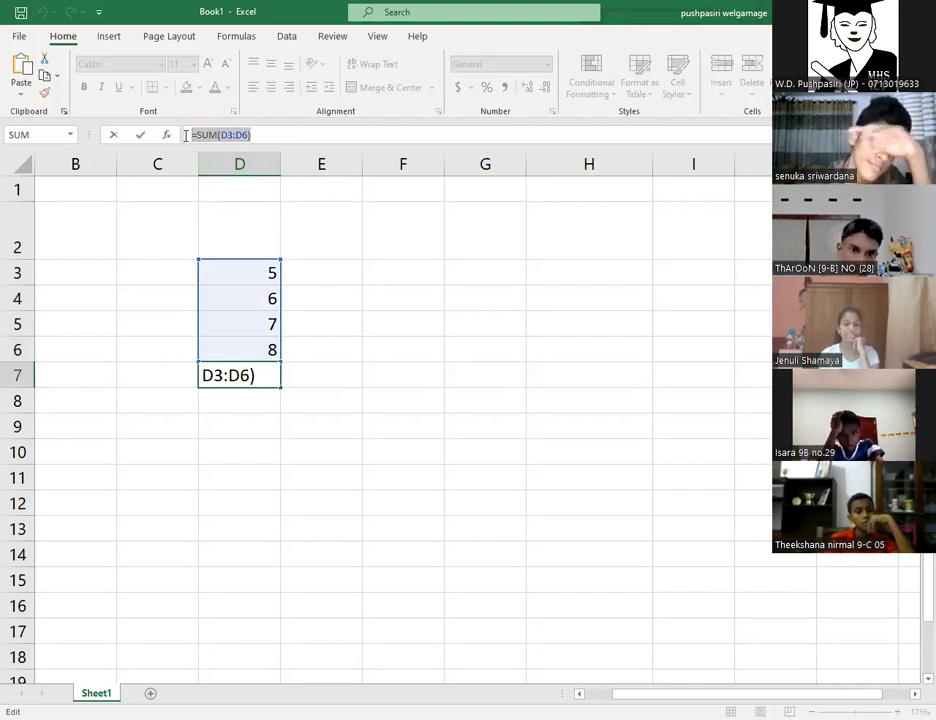
key(Return)
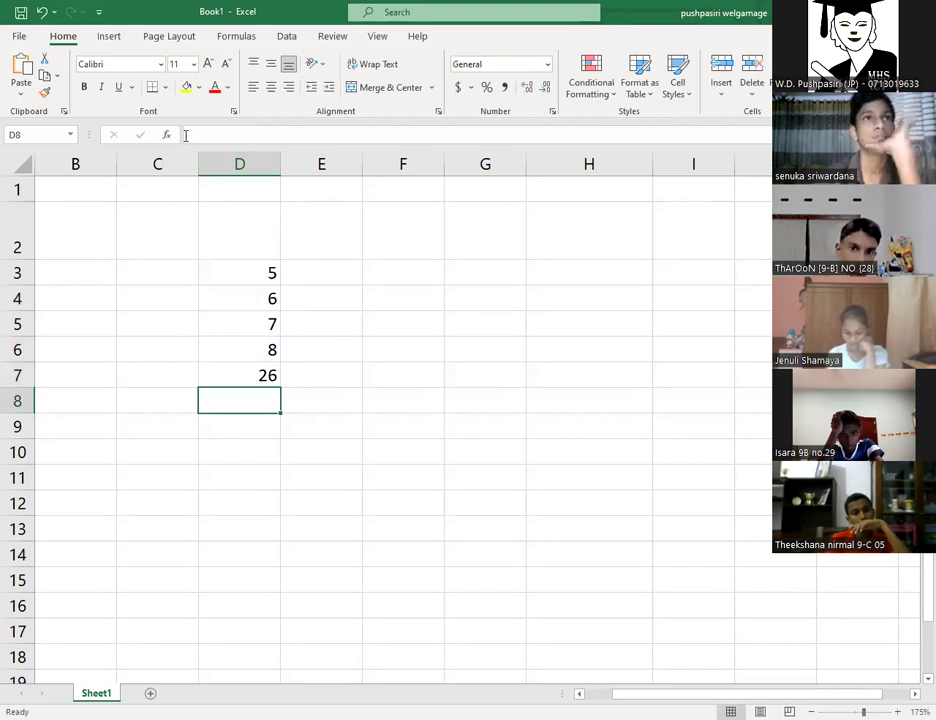
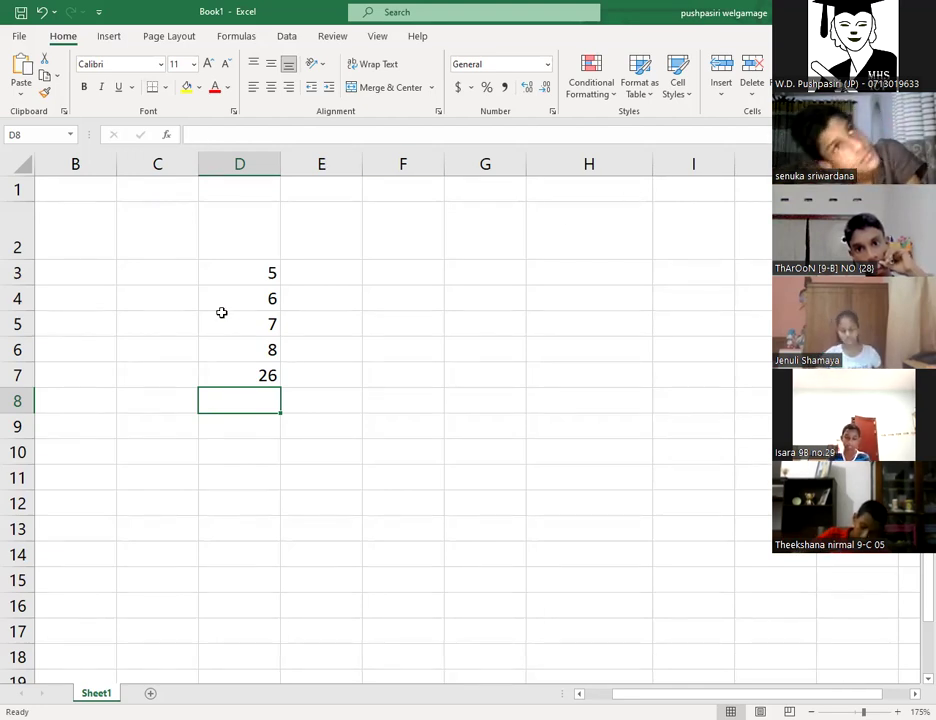
Enter the number 25 in cell F3.
click(400, 272)
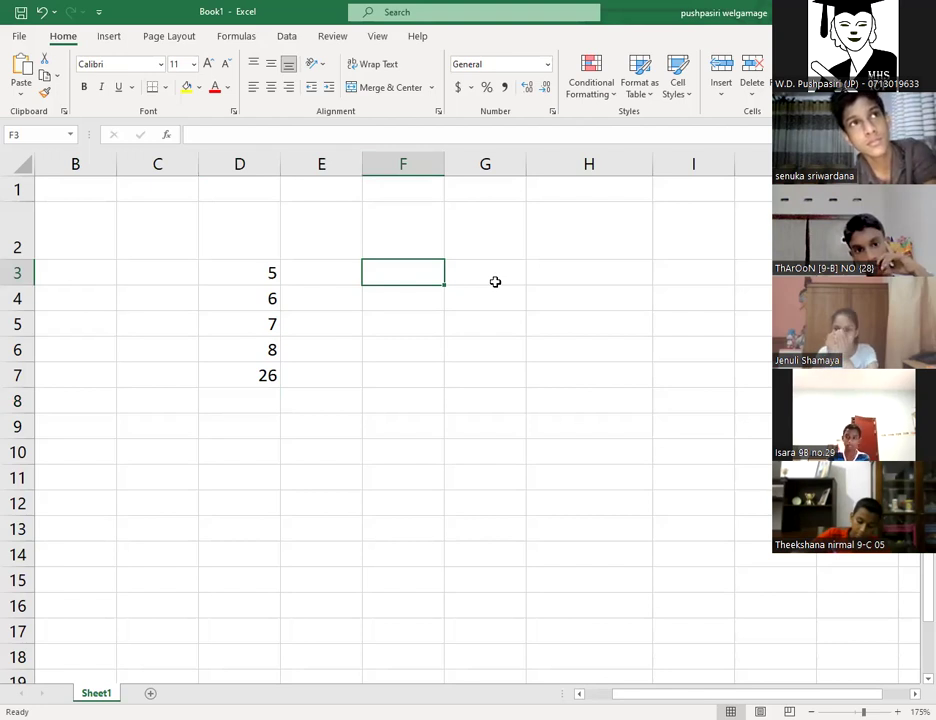
text(25)
key(Return)
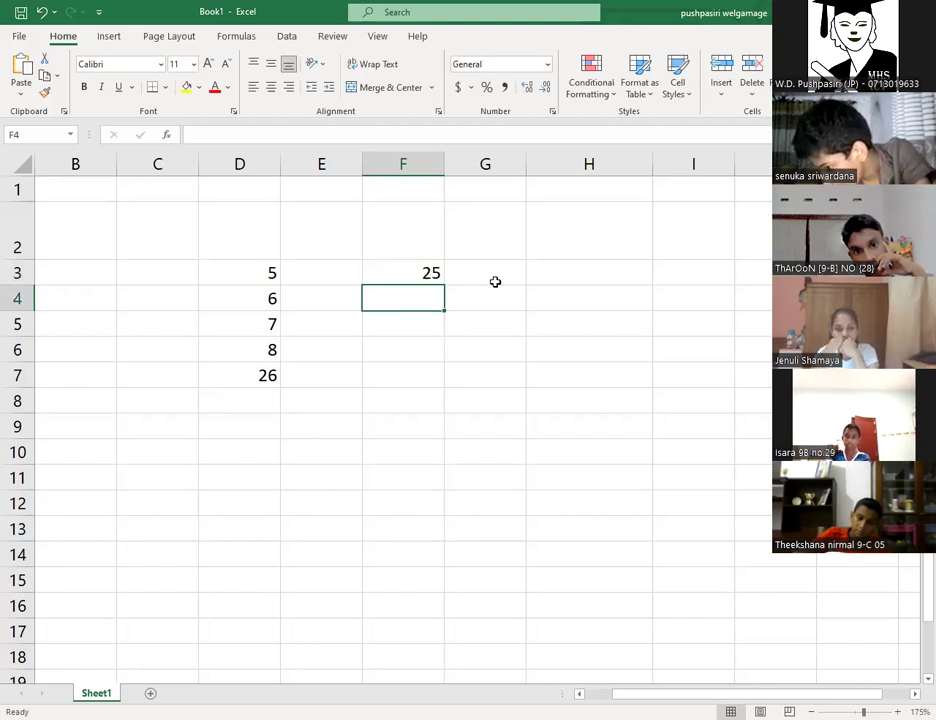
Autofill the value of cell F3 into the adjacent cell G3.
click(429, 276)
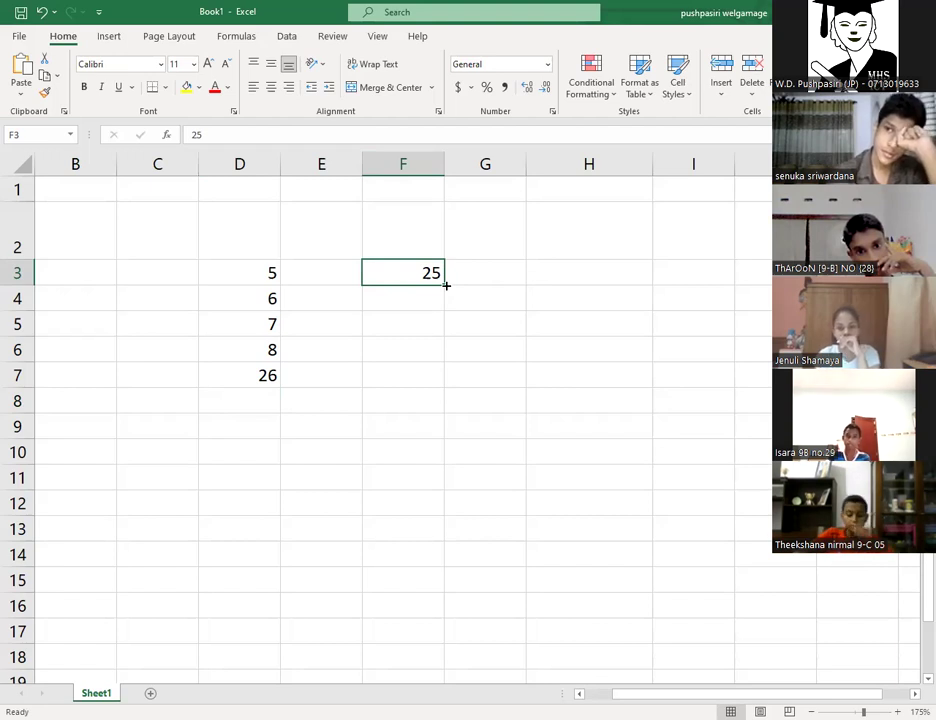
click(416, 330)
click(405, 266)
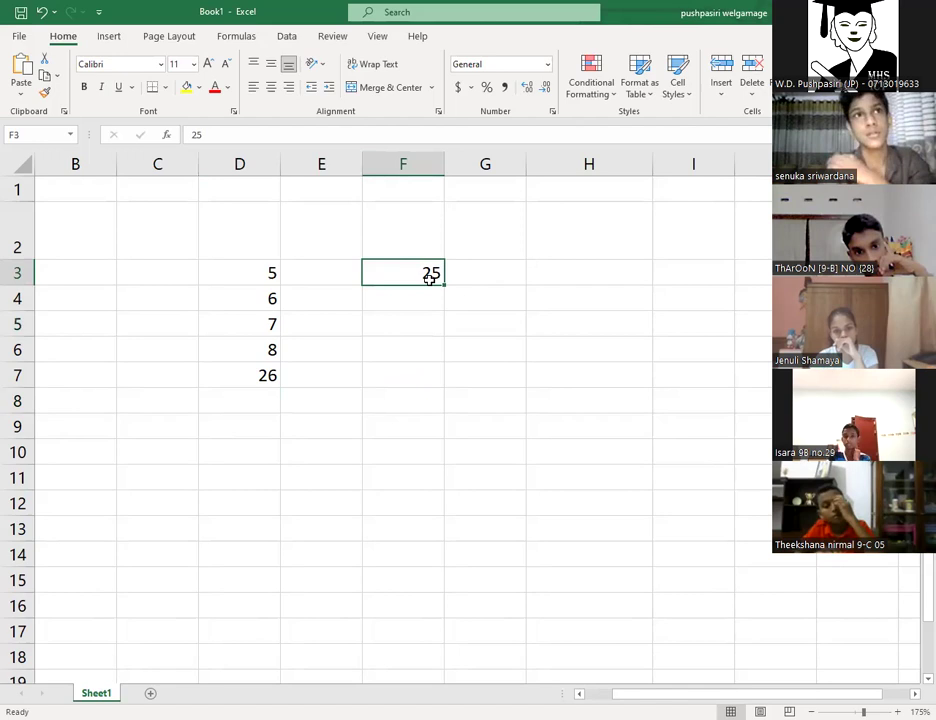
drag(452, 283, 505, 292)
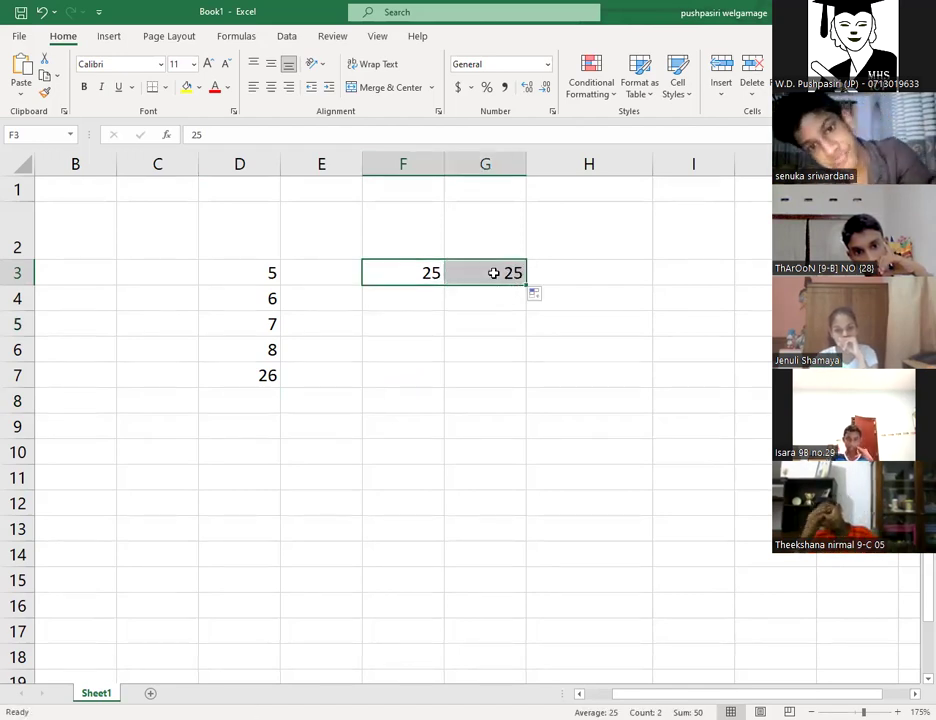
Compare the stored contents of cells G3 and F3 with the formula in D7.
click(493, 273)
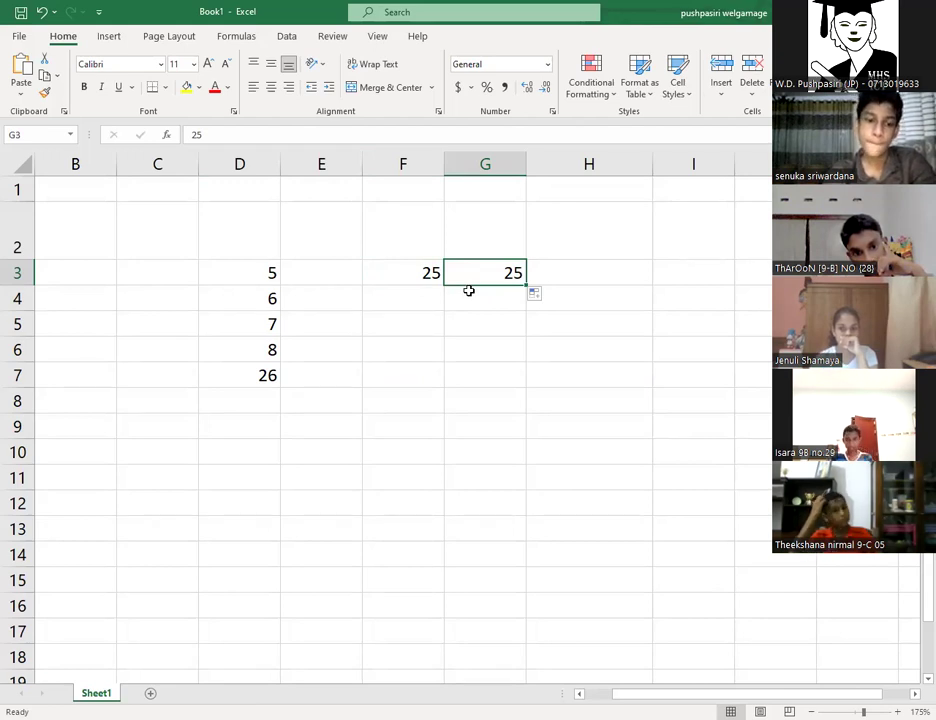
click(401, 279)
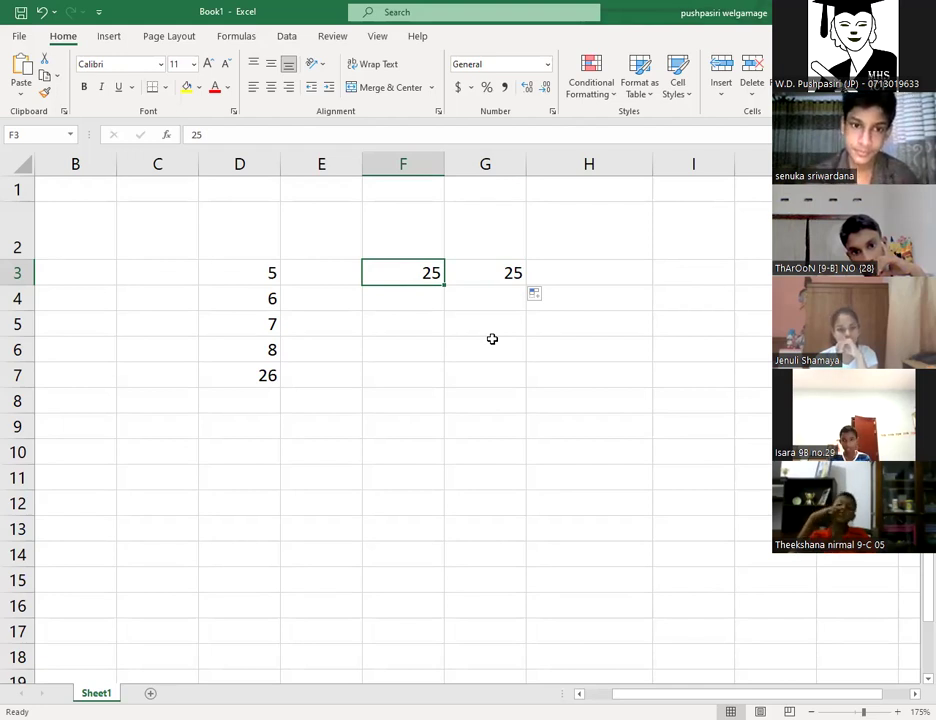
click(249, 379)
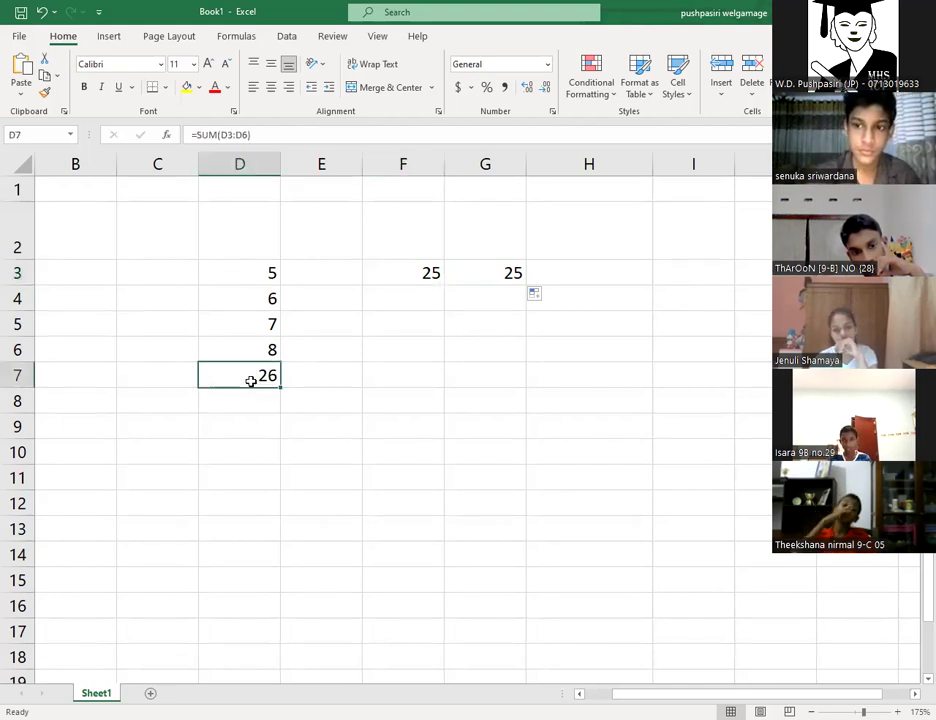
click(322, 372)
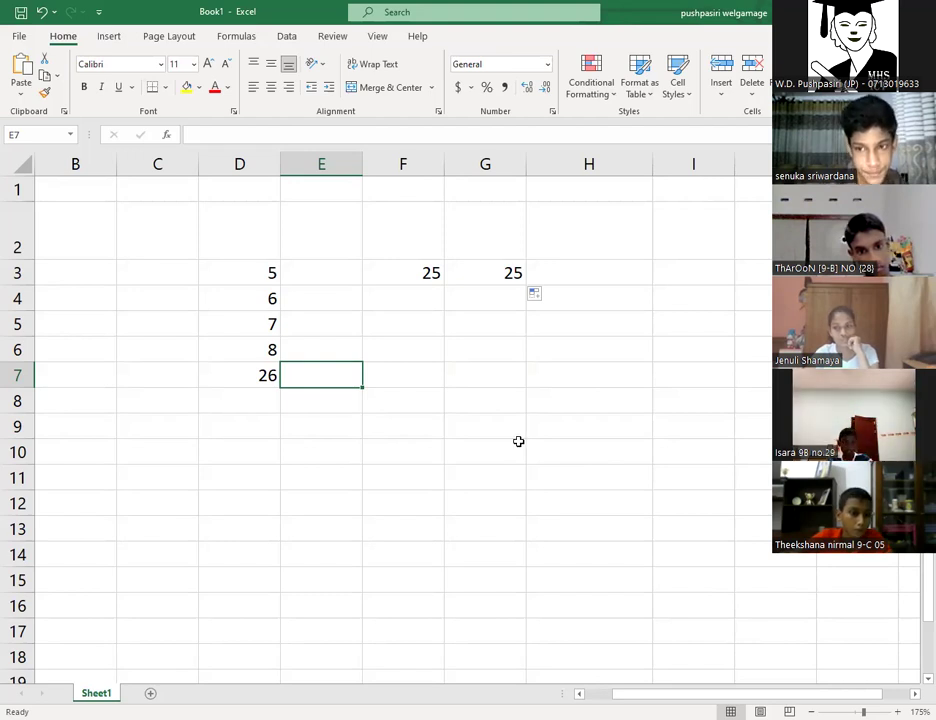
Autofill the SUM formula from cell D7 into the adjacent cell E7.
click(246, 391)
click(246, 376)
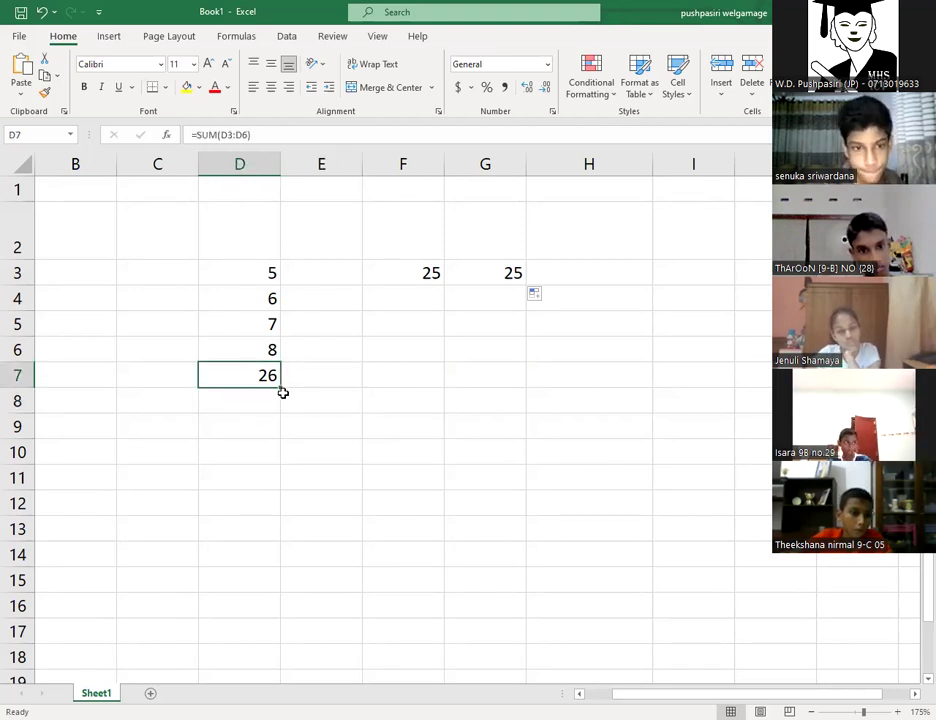
drag(282, 391, 331, 401)
click(343, 448)
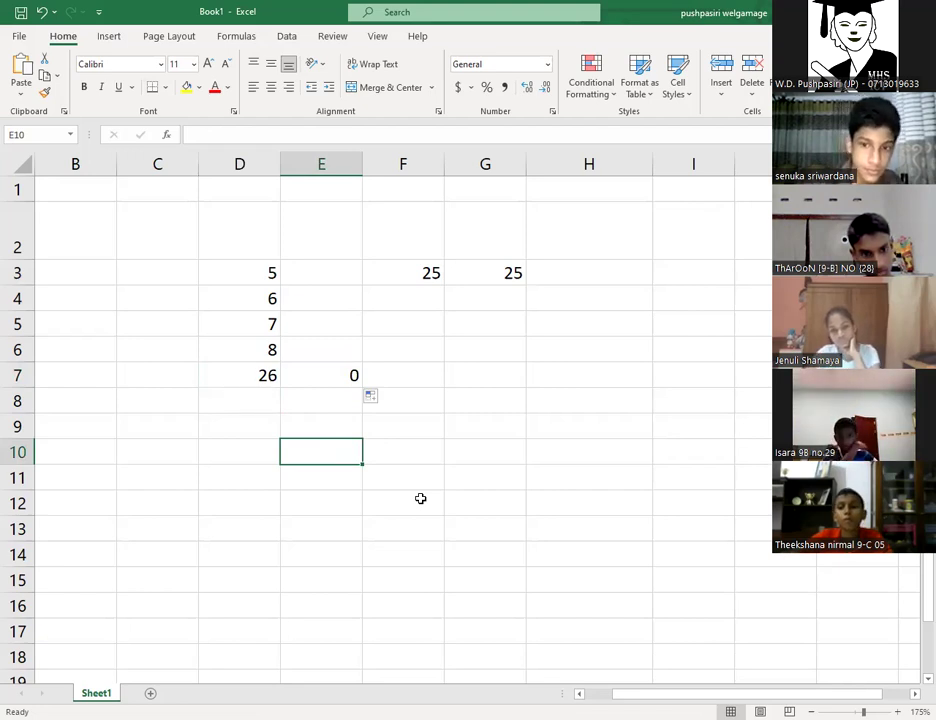
Compare the stored contents of cells F3 and G3 with the SUM formulas in D7 and E7.
click(420, 280)
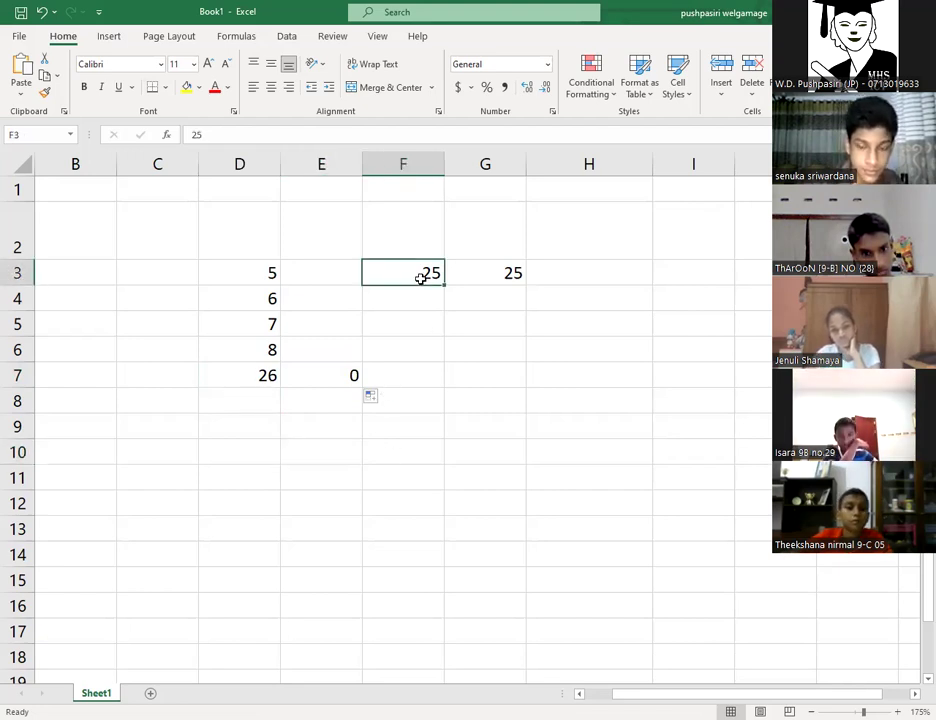
click(509, 272)
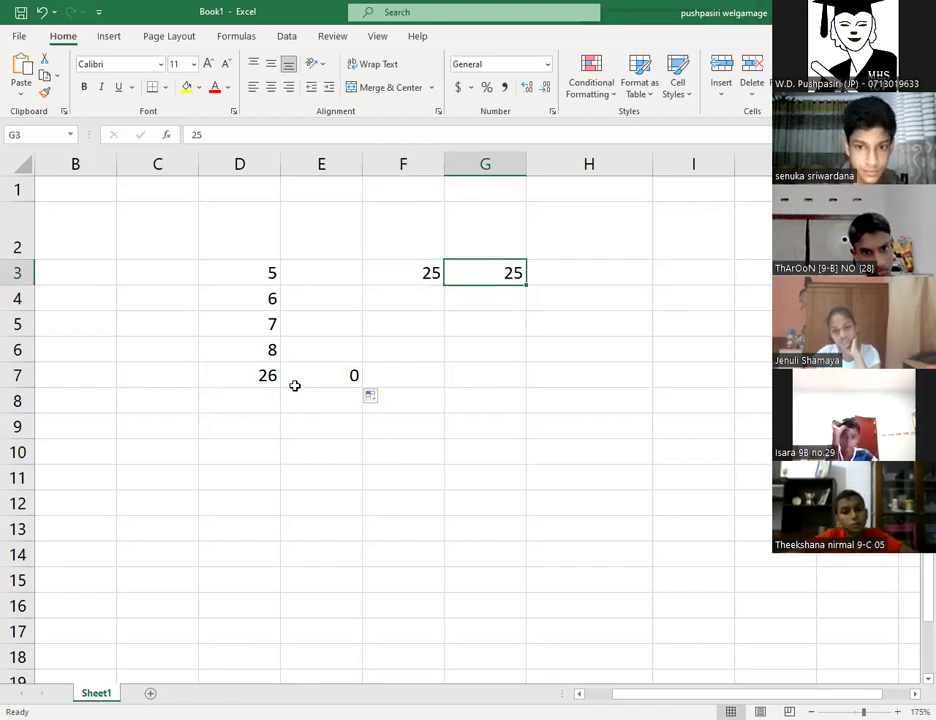
double_click(261, 376)
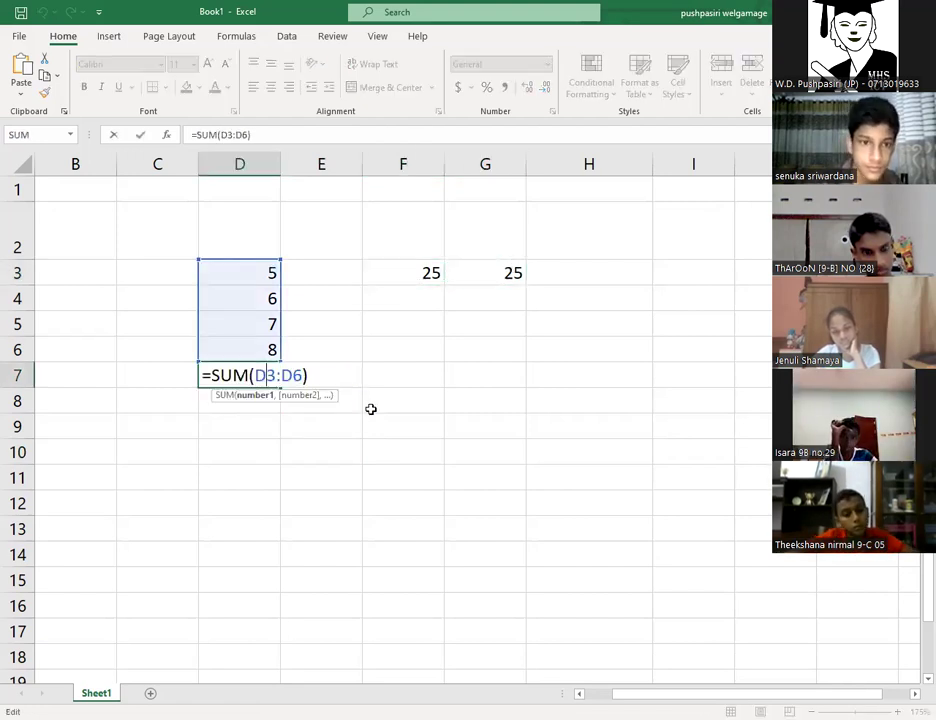
key(ctrl+Return)
key(ctrl+c)
click(345, 376)
key(ctrl+v)
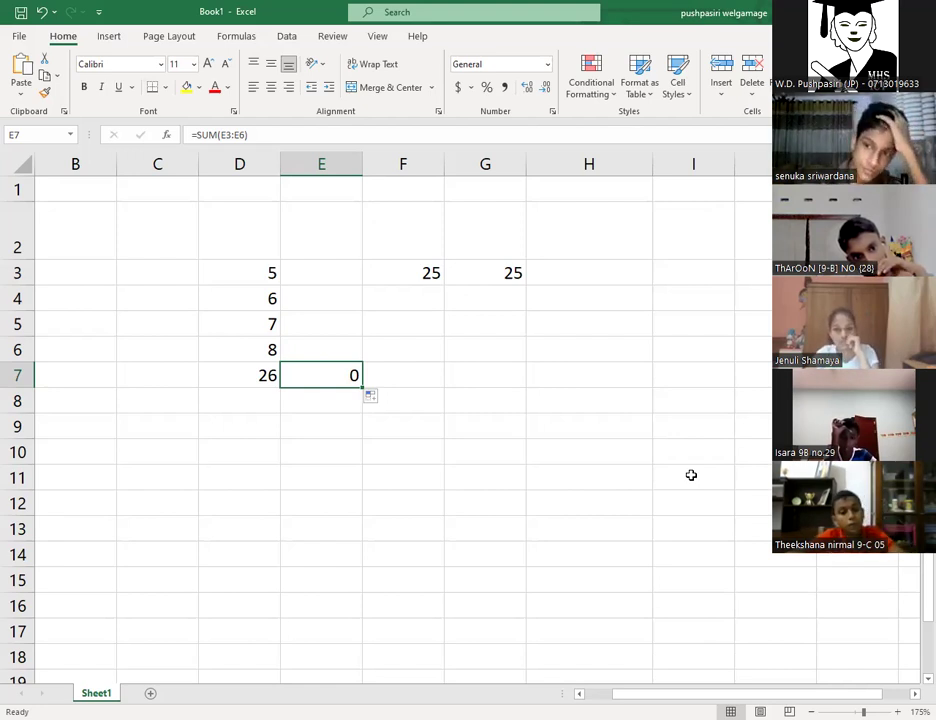
double_click(404, 274)
click(435, 297)
click(431, 274)
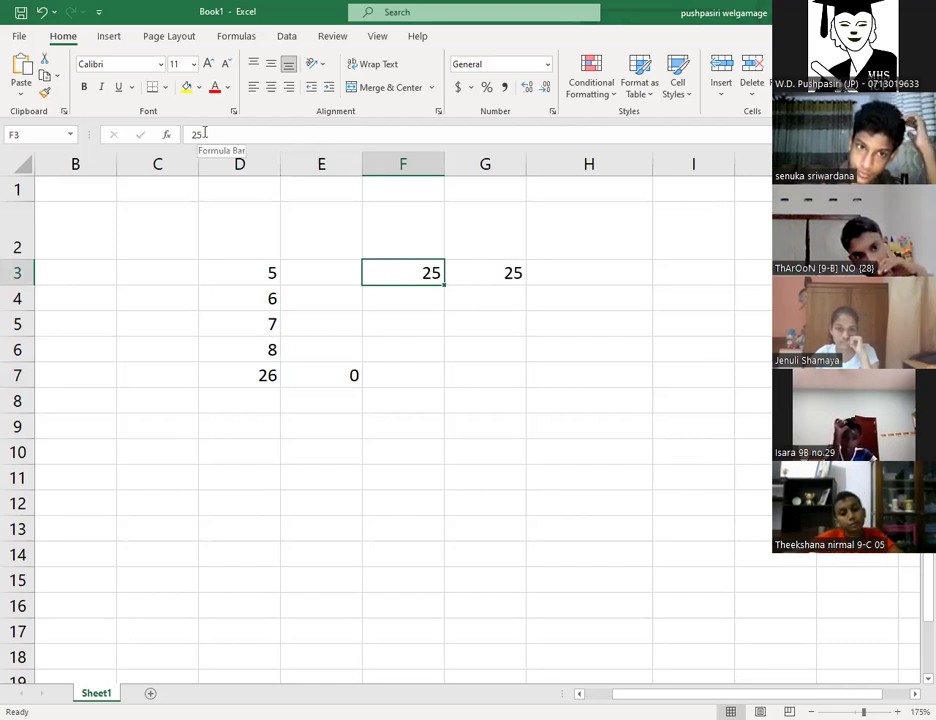
click(519, 276)
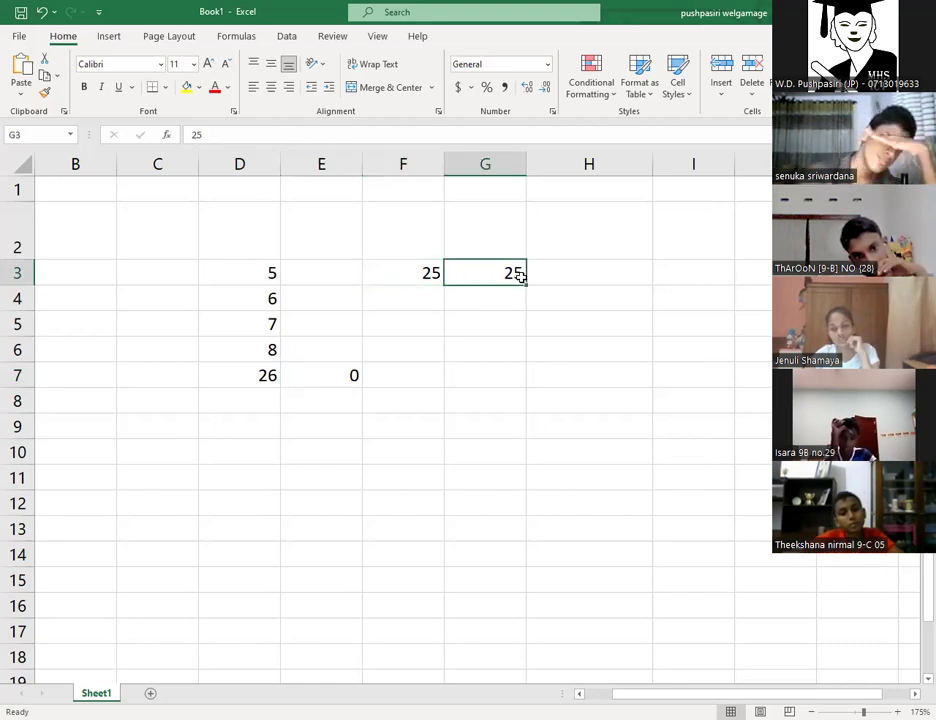
click(233, 371)
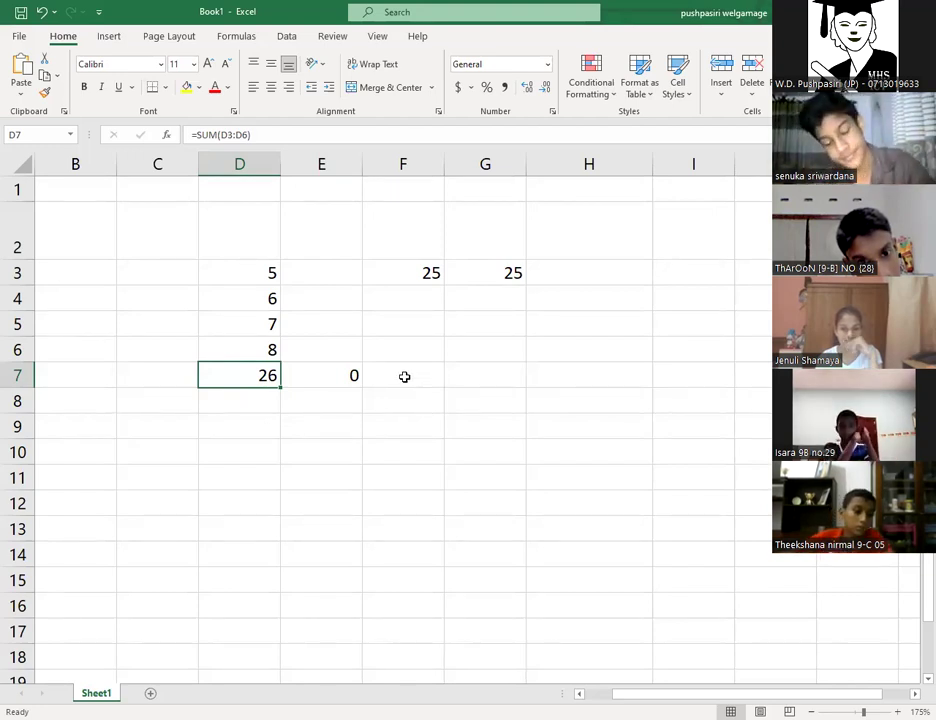
Autofill the D7 formula into E7 again and inspect which range the copied formula references.
drag(279, 386, 355, 391)
double_click(347, 376)
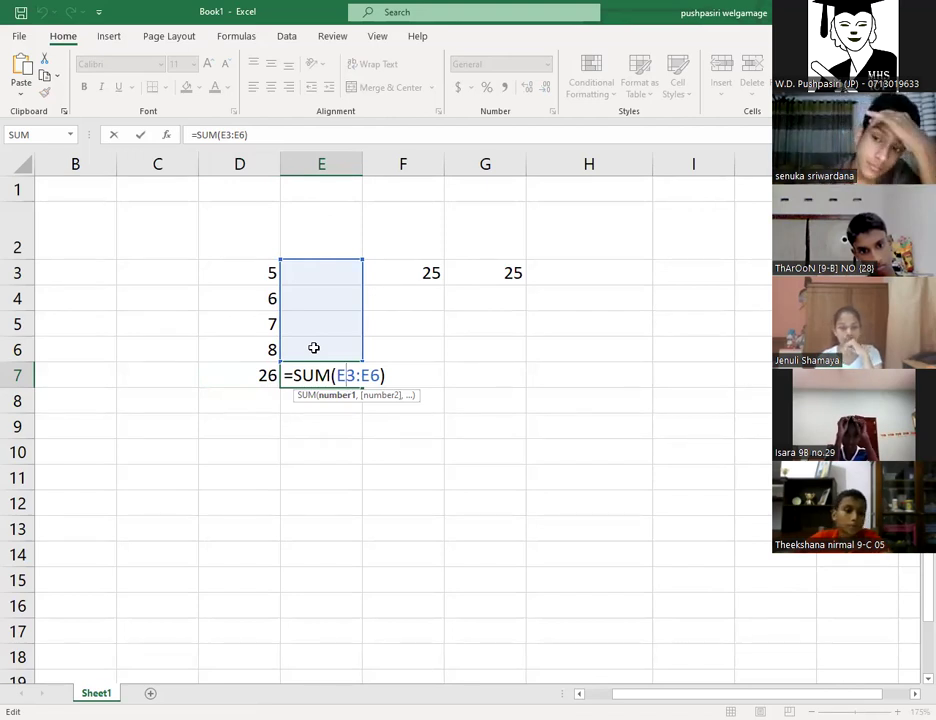
key(Return)
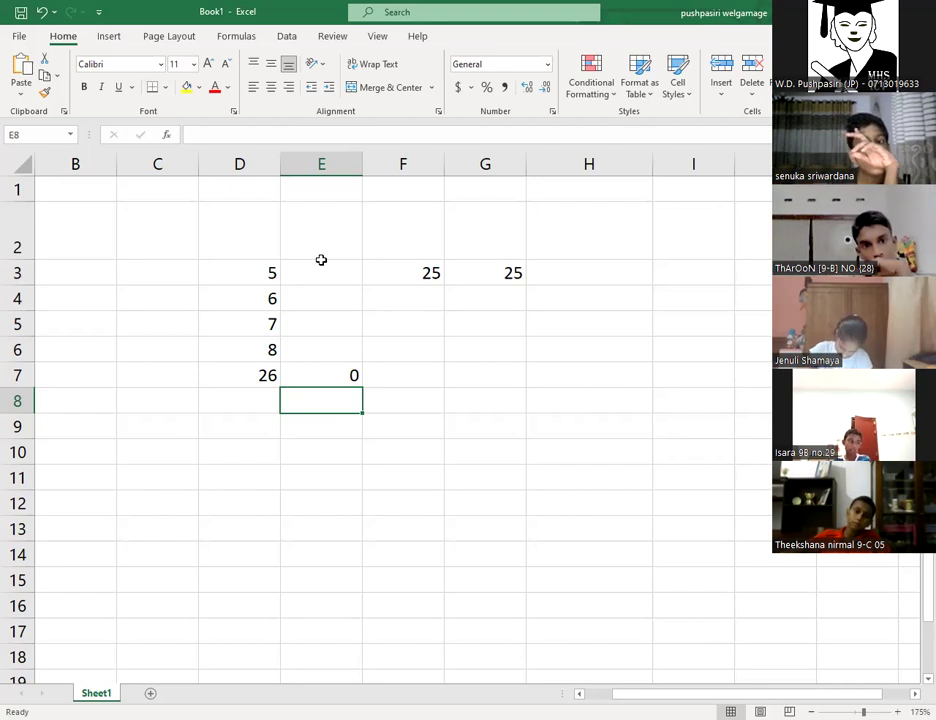
Clear all cell contents from the worksheet.
key(ctrl+a)
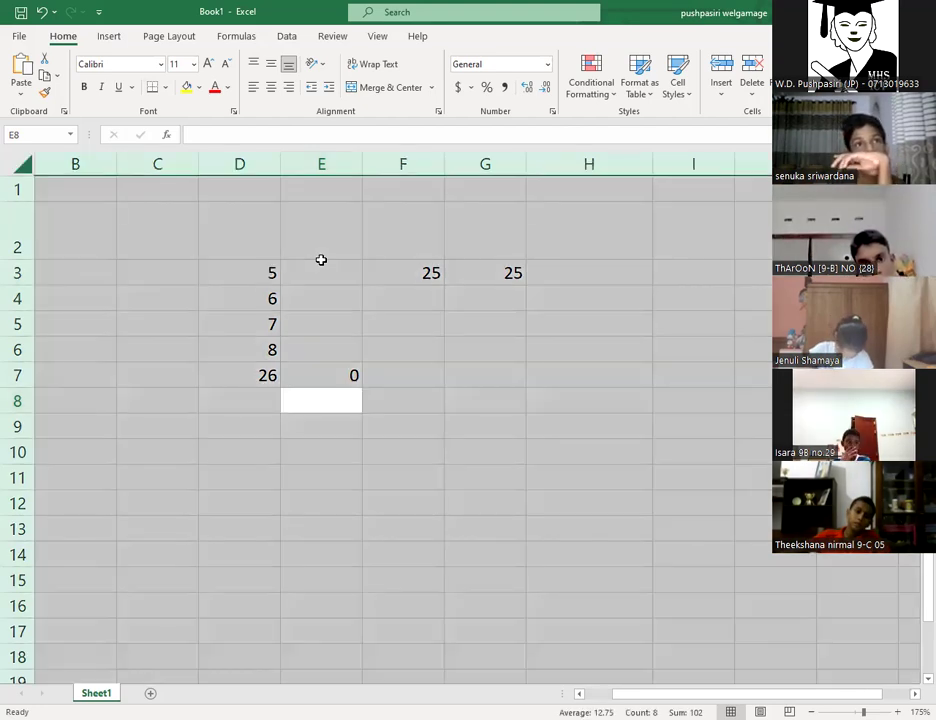
key(Delete)
click(140, 316)
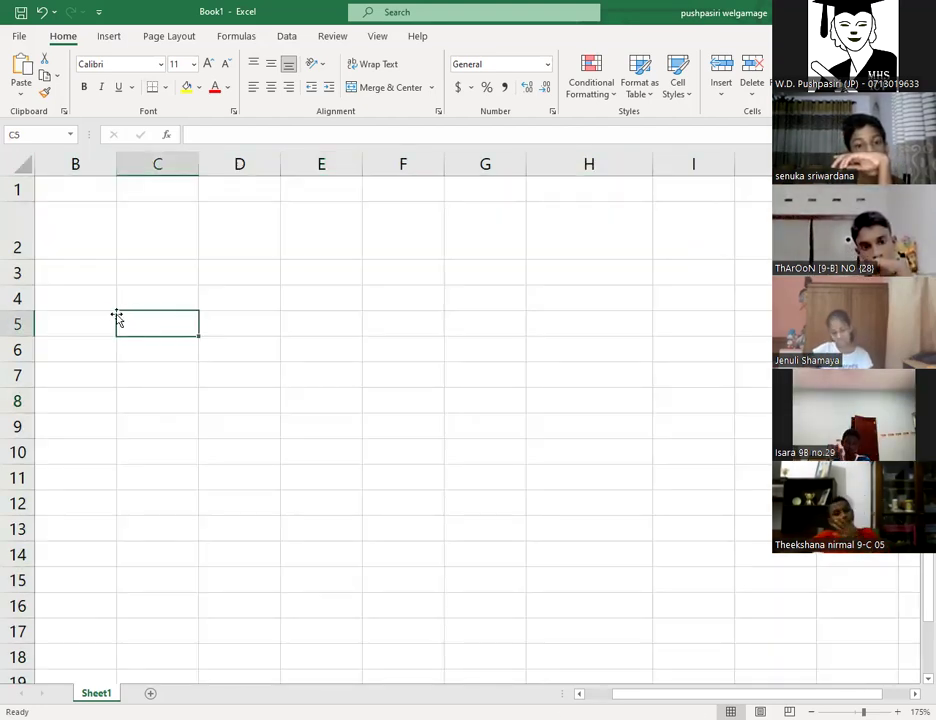
Enter the numbers 25, 25, 26 and 53 down cells B4 to B7.
click(98, 299)
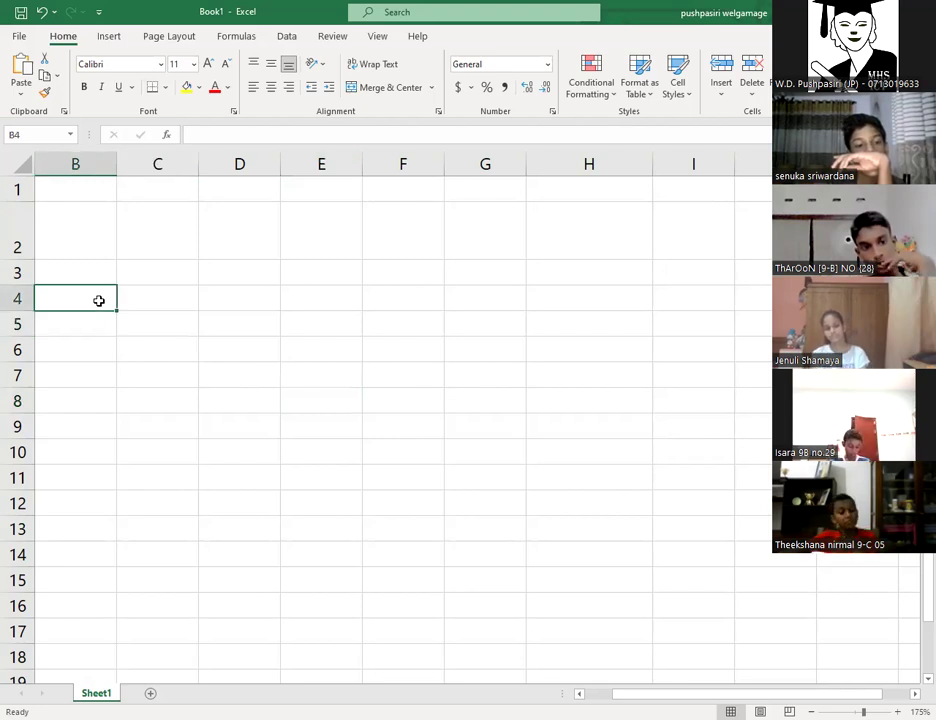
text(25)
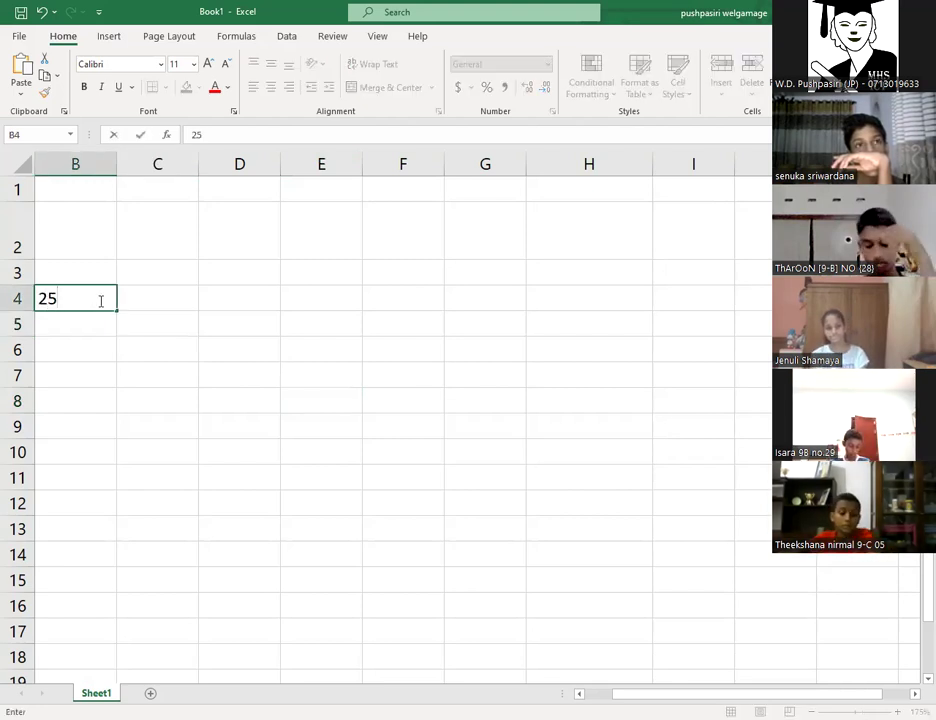
key(Return)
text(25)
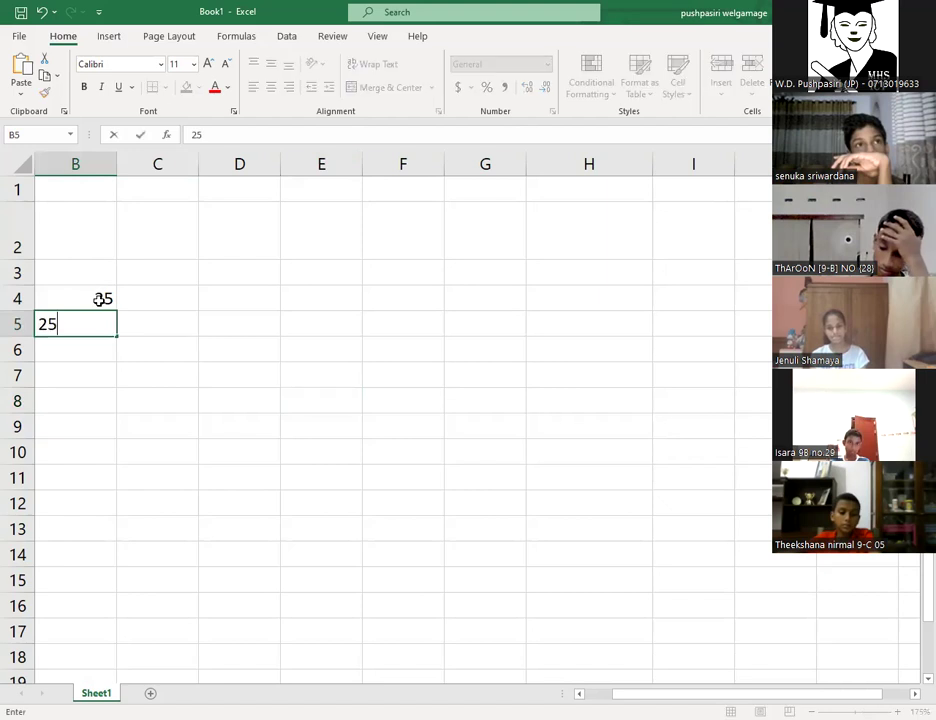
key(Return)
text(26)
key(Return)
text(53)
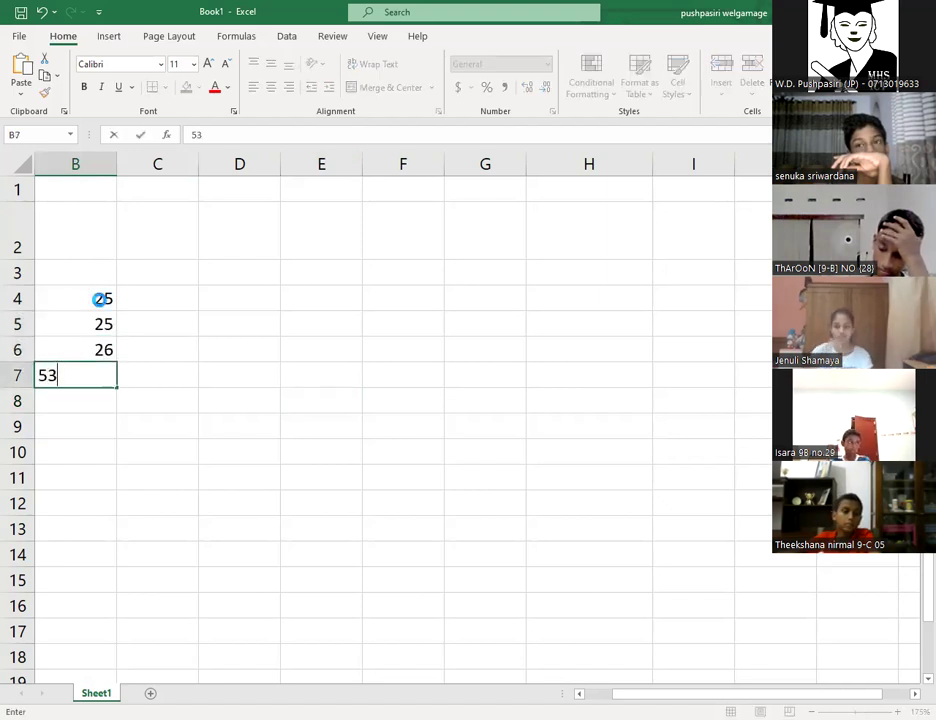
key(Return)
Enter 45 in cell C4, 52 in D4 and 55 in C5.
key(Up)
key(Up)
key(Up)
key(Up)
key(Right)
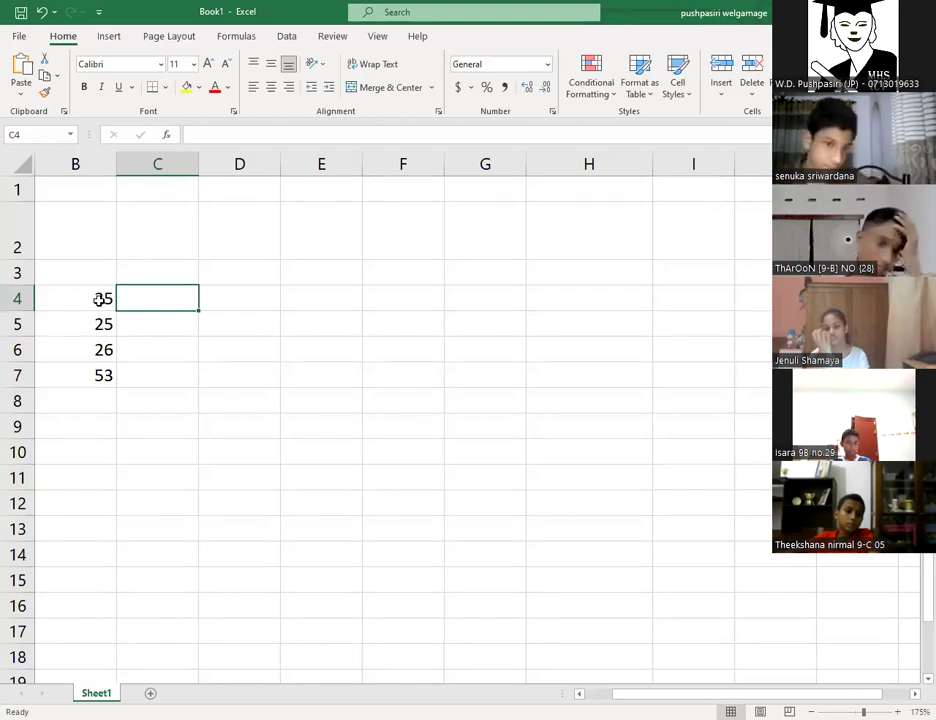
text(450)
key(BackSpace)
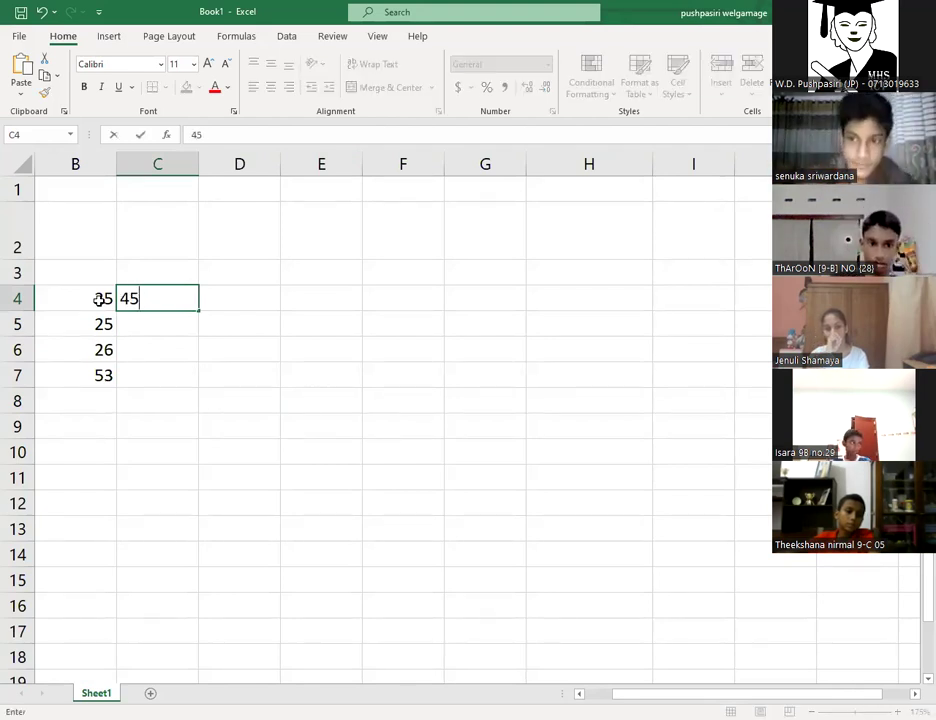
key(Right)
text(52)
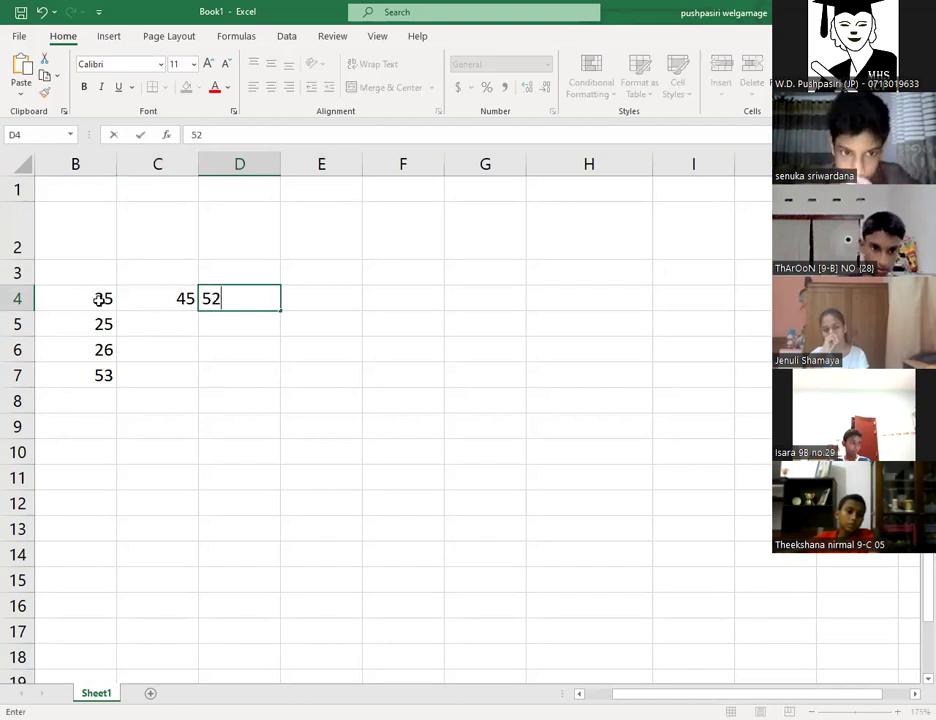
key(Return)
key(Left)
key(Left)
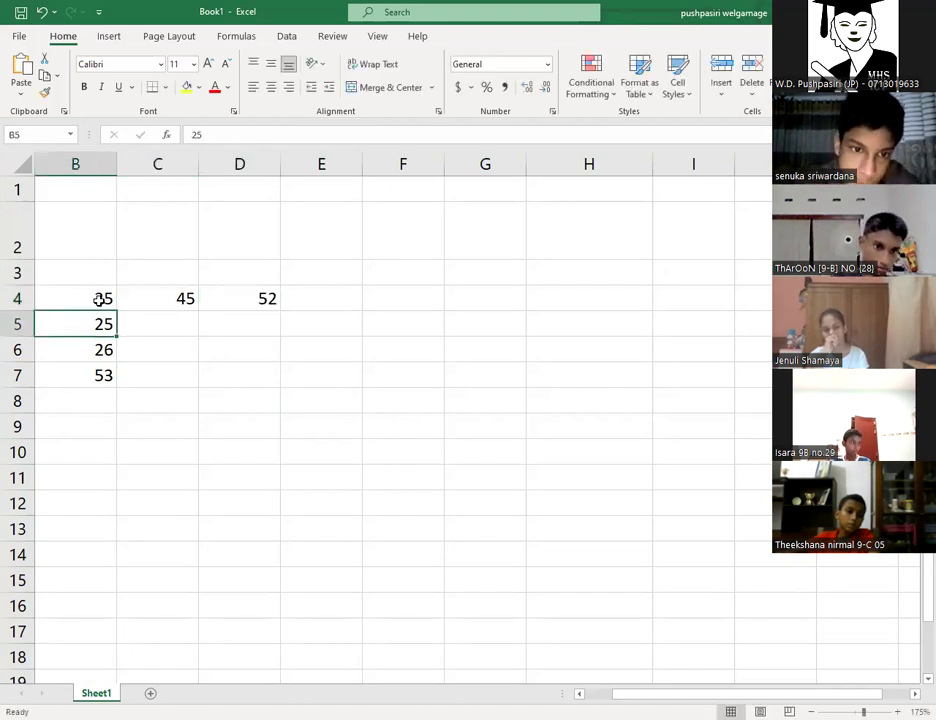
key(Right)
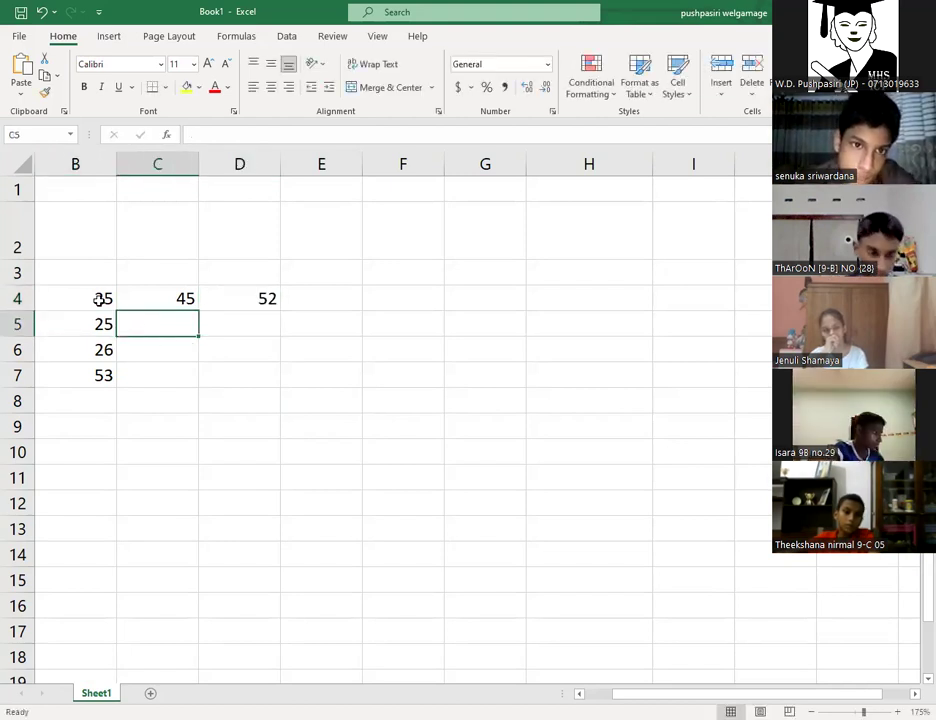
text(55)
key(Return)
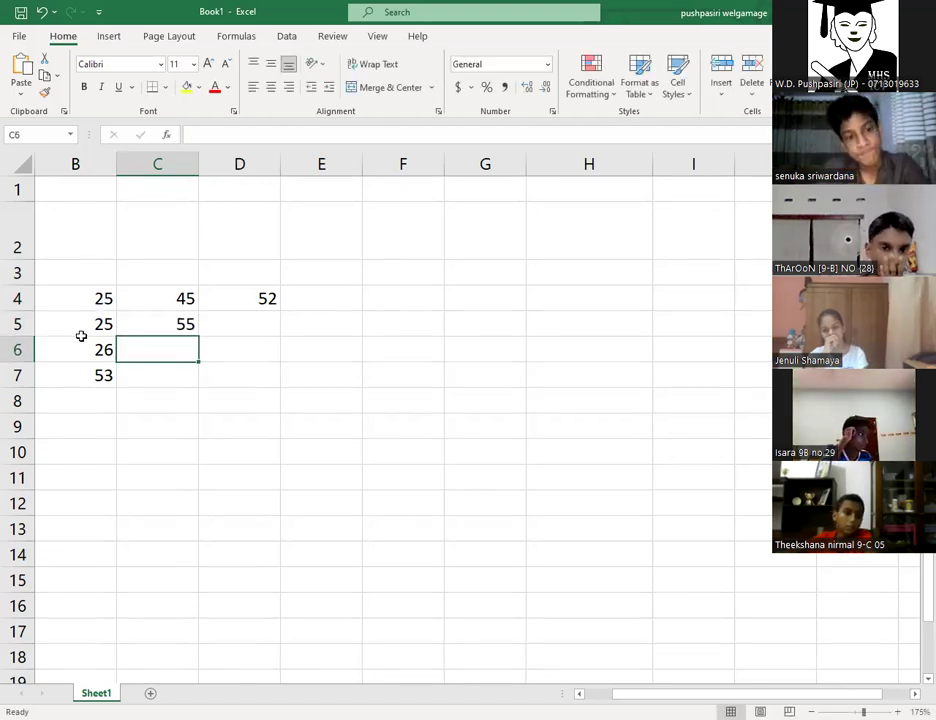
Total the column B numbers in cell B8 with an automatic sum of B4 to B7.
click(108, 376)
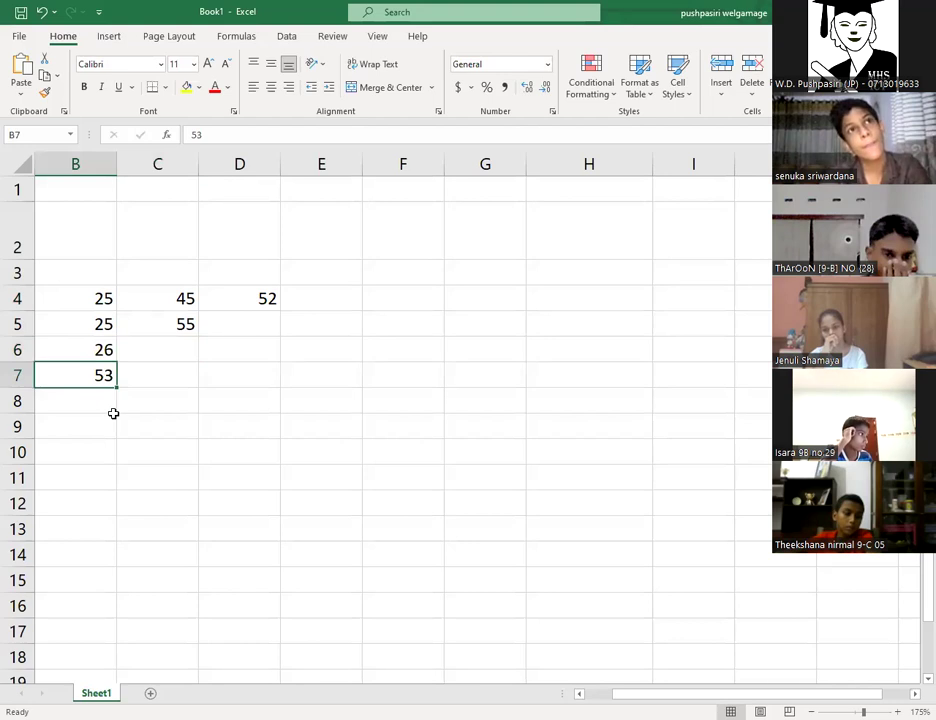
click(100, 401)
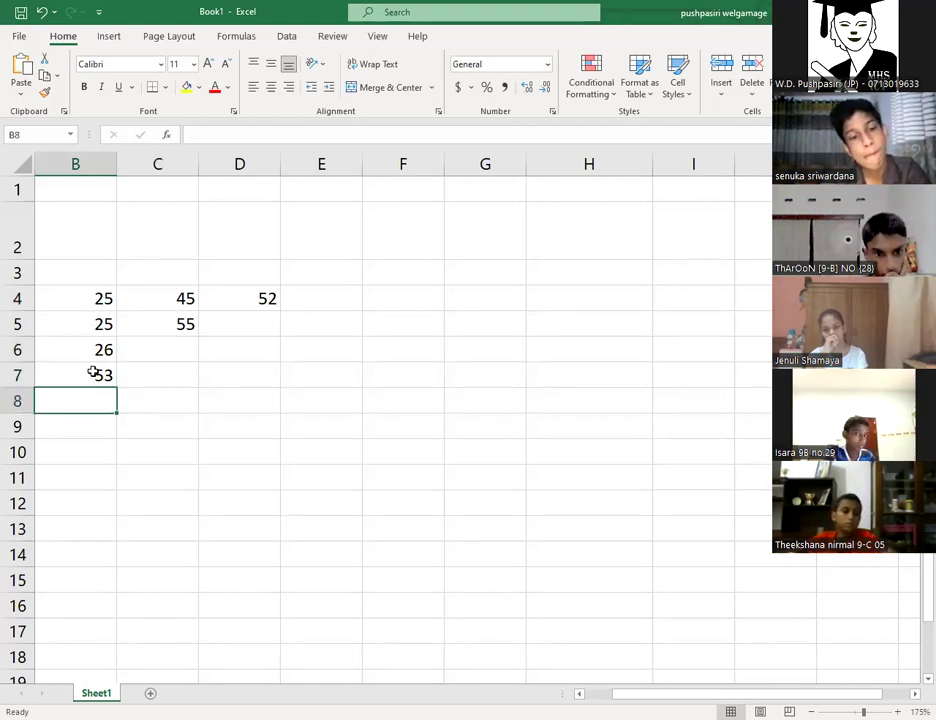
click(91, 370)
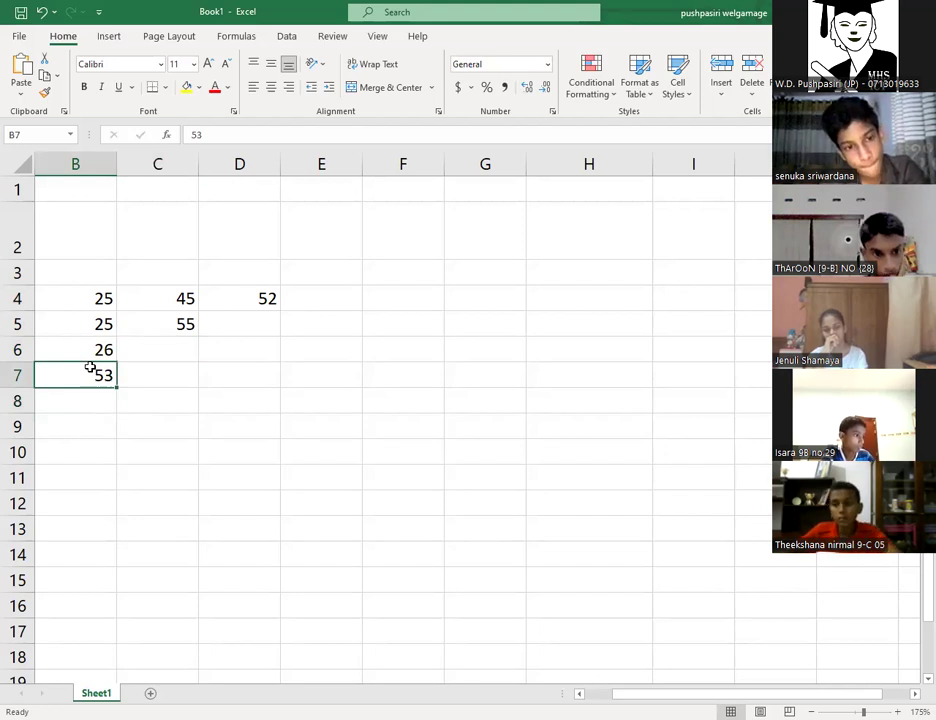
click(167, 430)
click(97, 393)
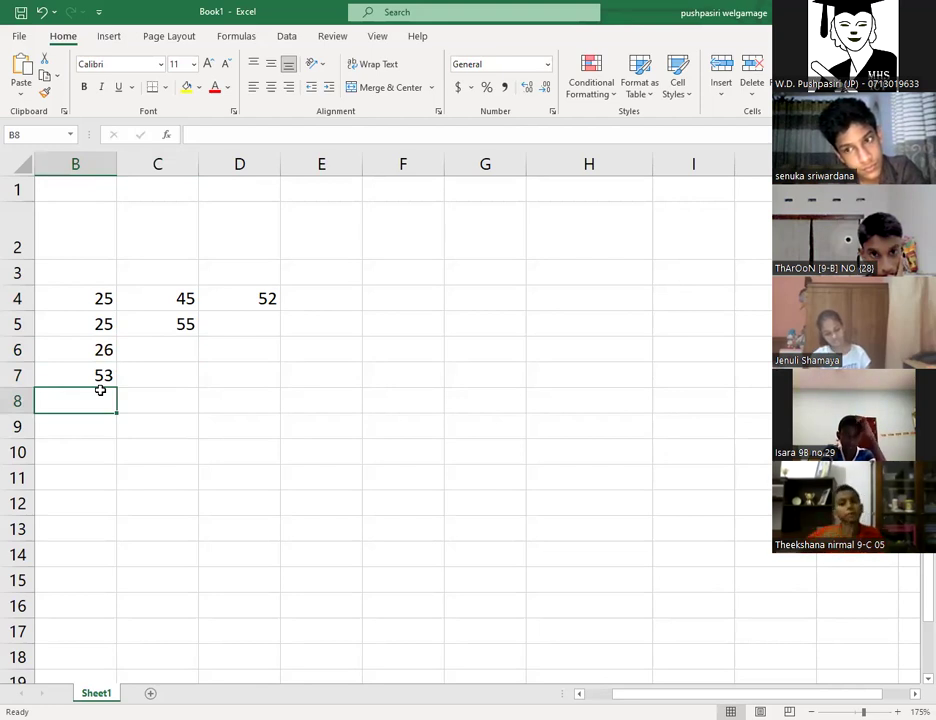
text(=)
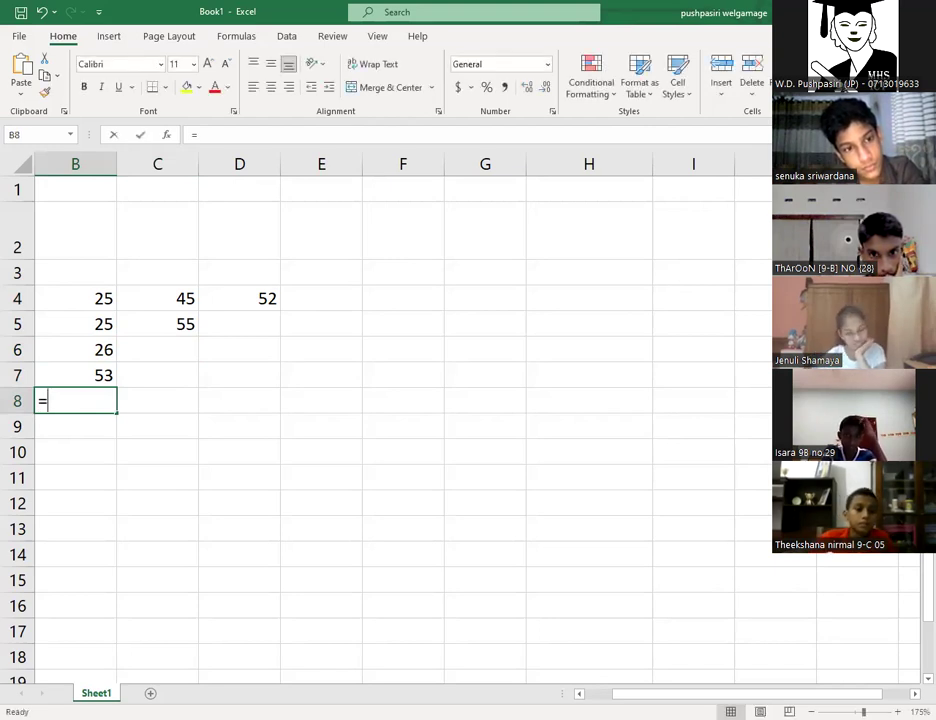
key(alt+equal)
key(Return)
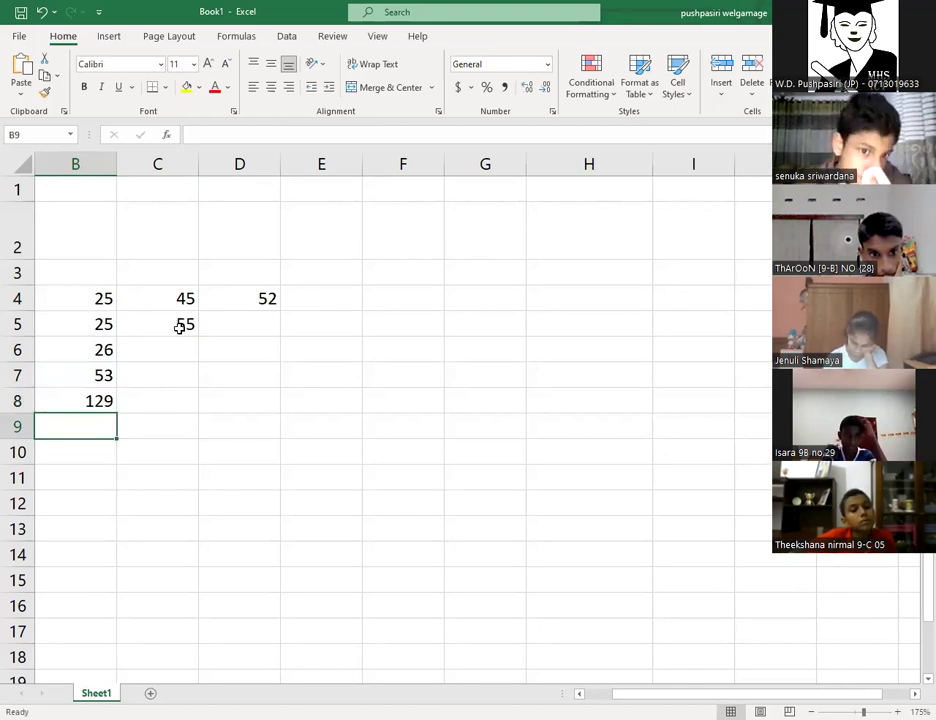
Delete the empty rows 2 and 3 above the numbers.
click(226, 350)
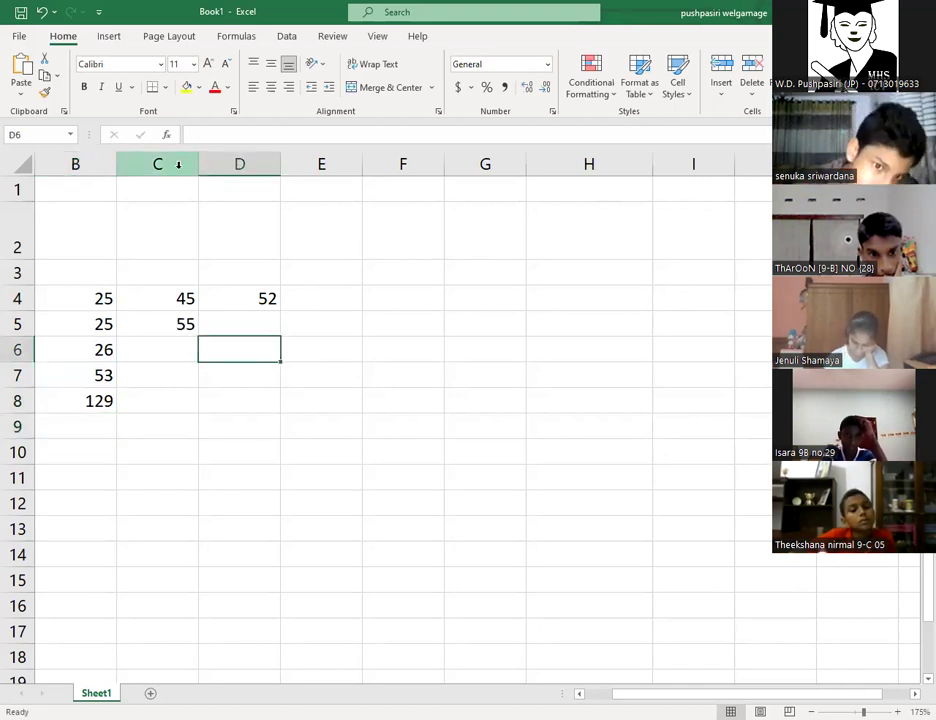
drag(15, 215, 16, 263)
right_click(17, 264)
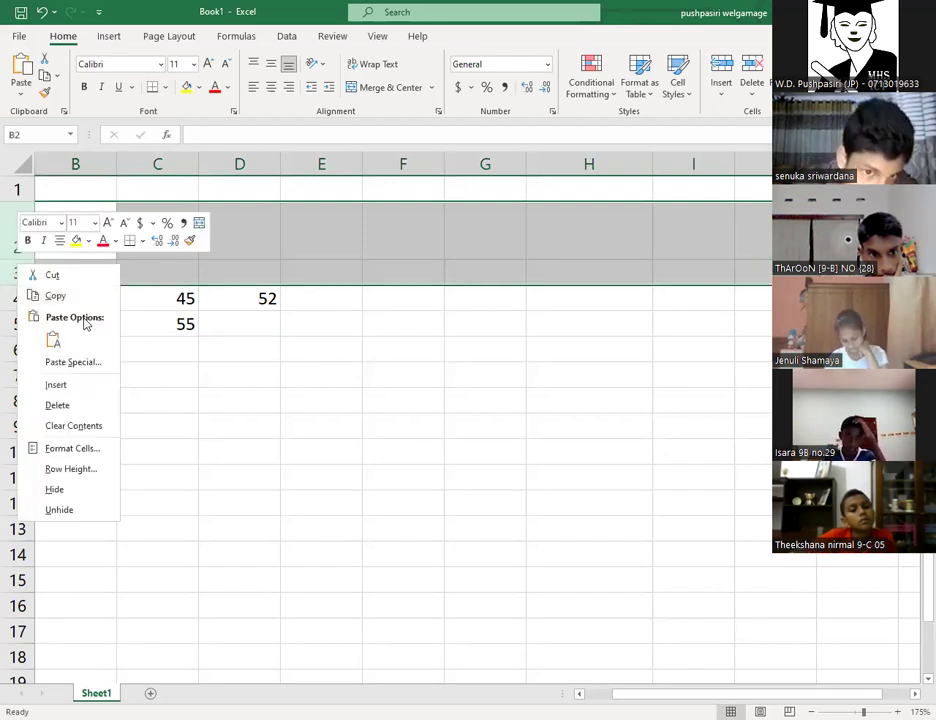
click(58, 405)
click(317, 441)
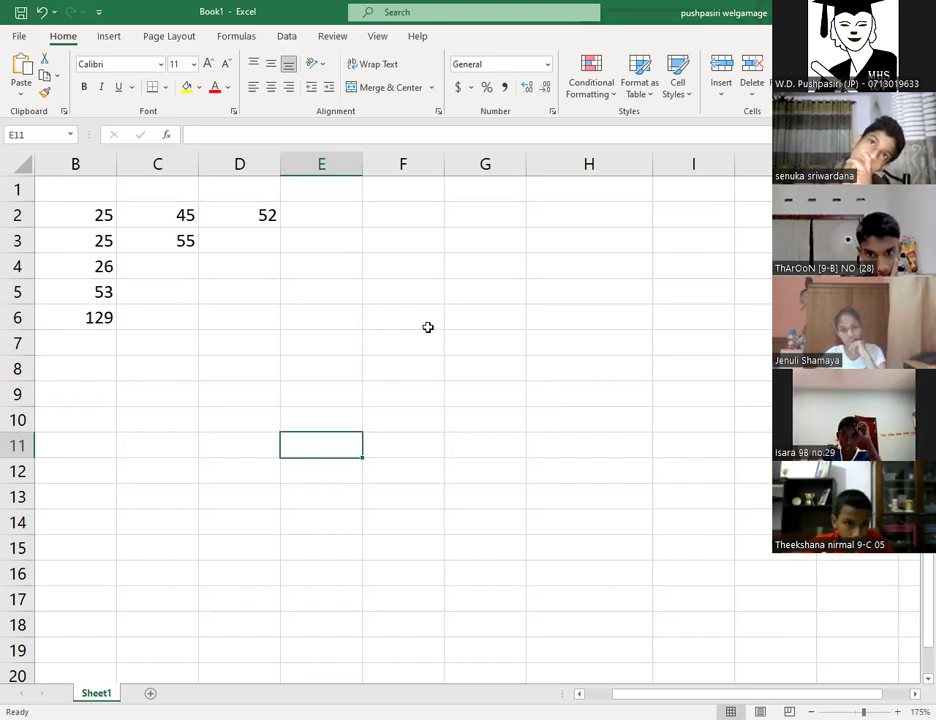
Autofill the number 55 from cell C3 into the adjacent cell D3.
click(152, 240)
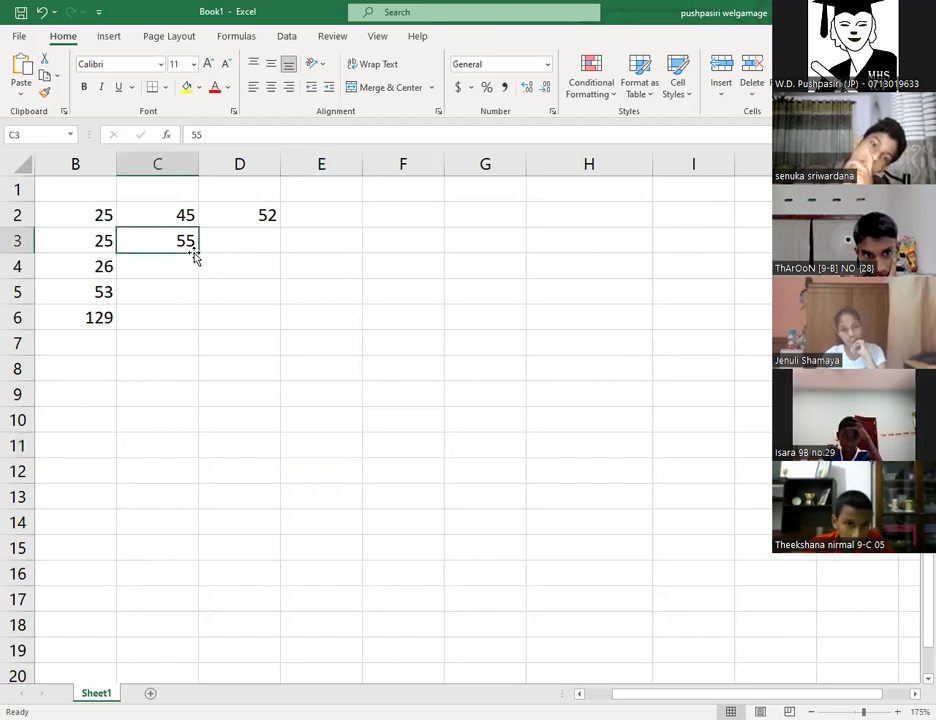
drag(198, 256, 244, 257)
click(343, 340)
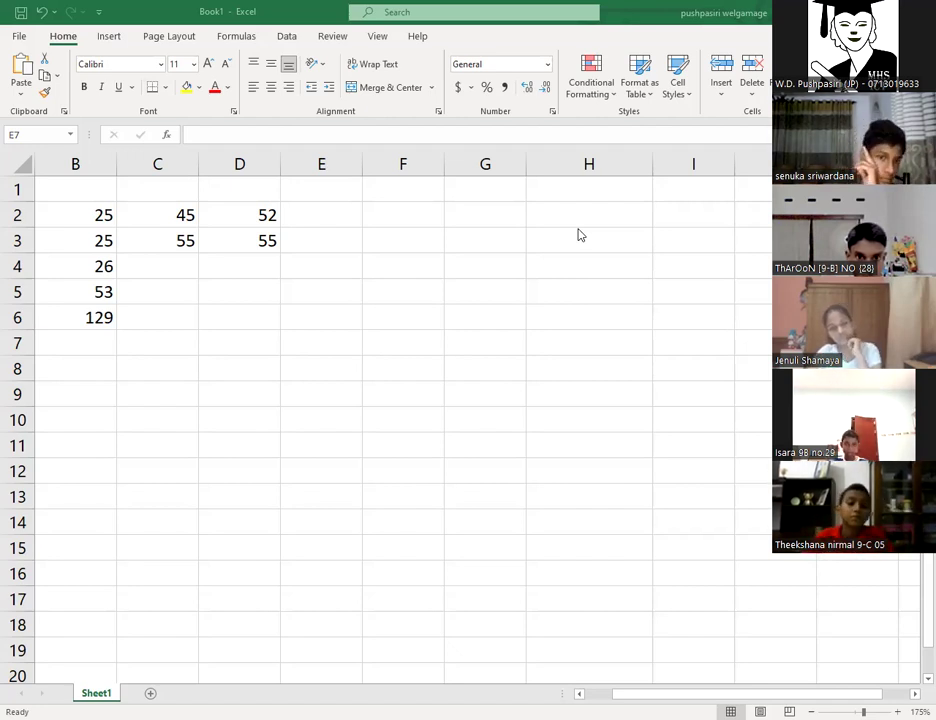
Autofill the column B total's SUM formula from cell B6 into C6.
click(80, 317)
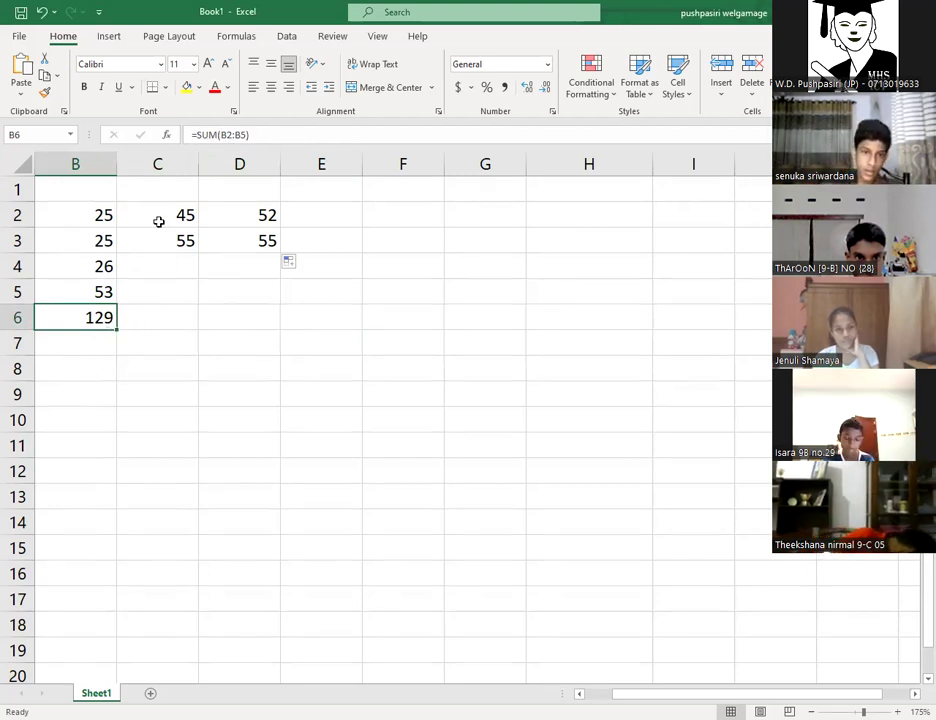
drag(116, 332, 169, 334)
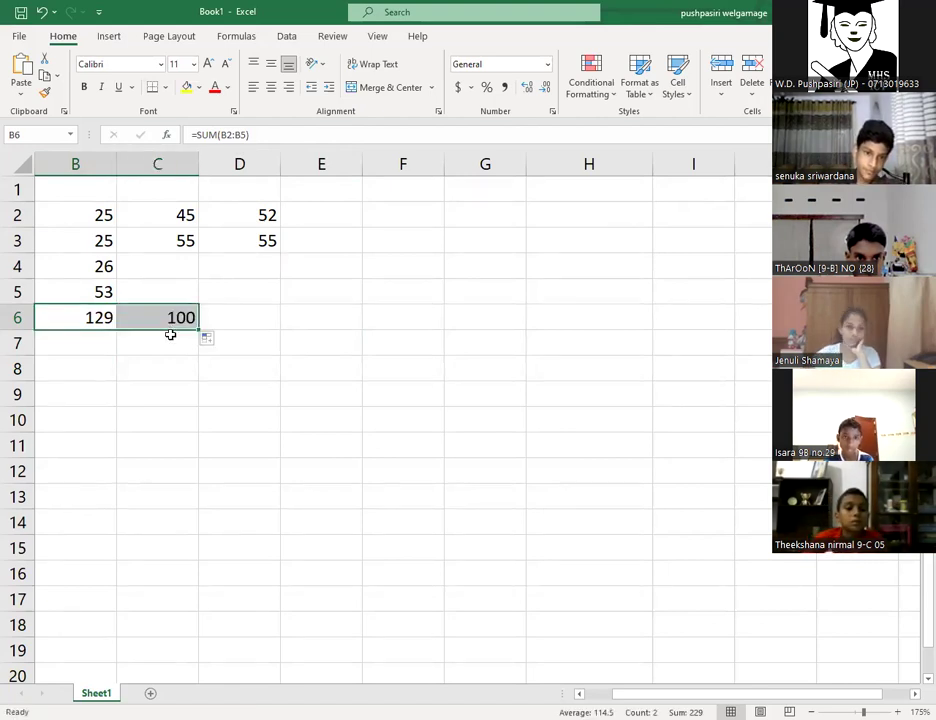
click(255, 358)
click(158, 324)
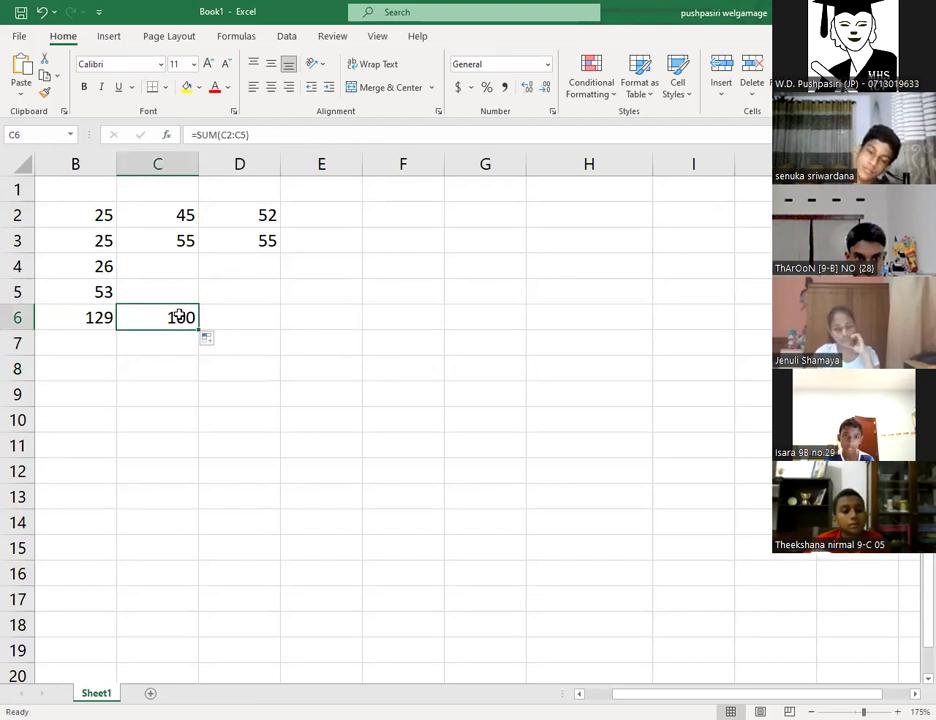
Examine the column C numbers and the empty cells above row 6 that the copied SUM formula covers.
click(250, 307)
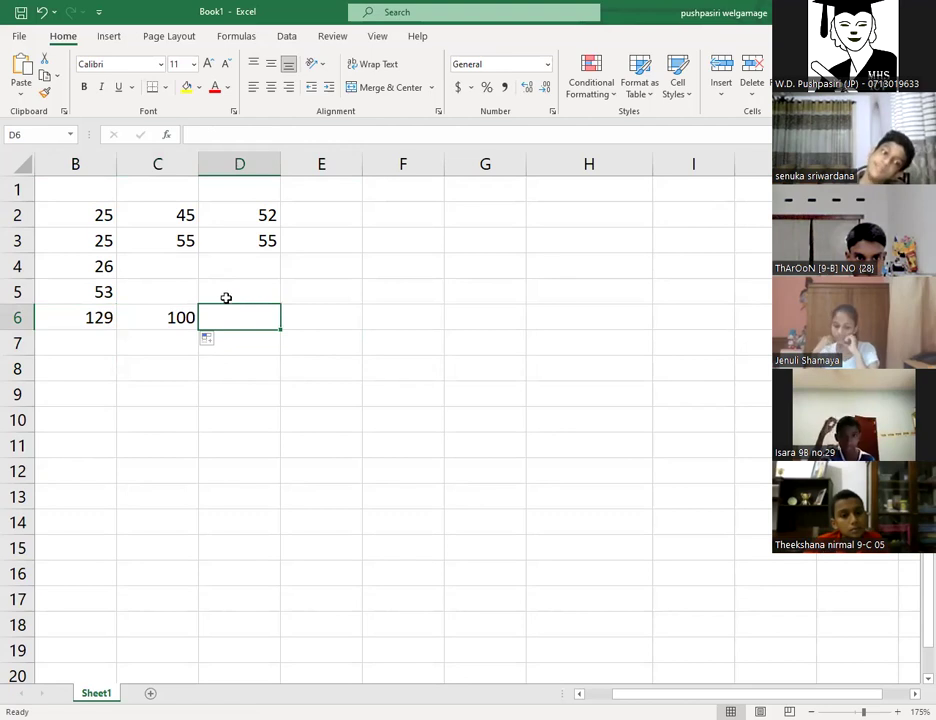
click(224, 292)
click(163, 287)
click(157, 263)
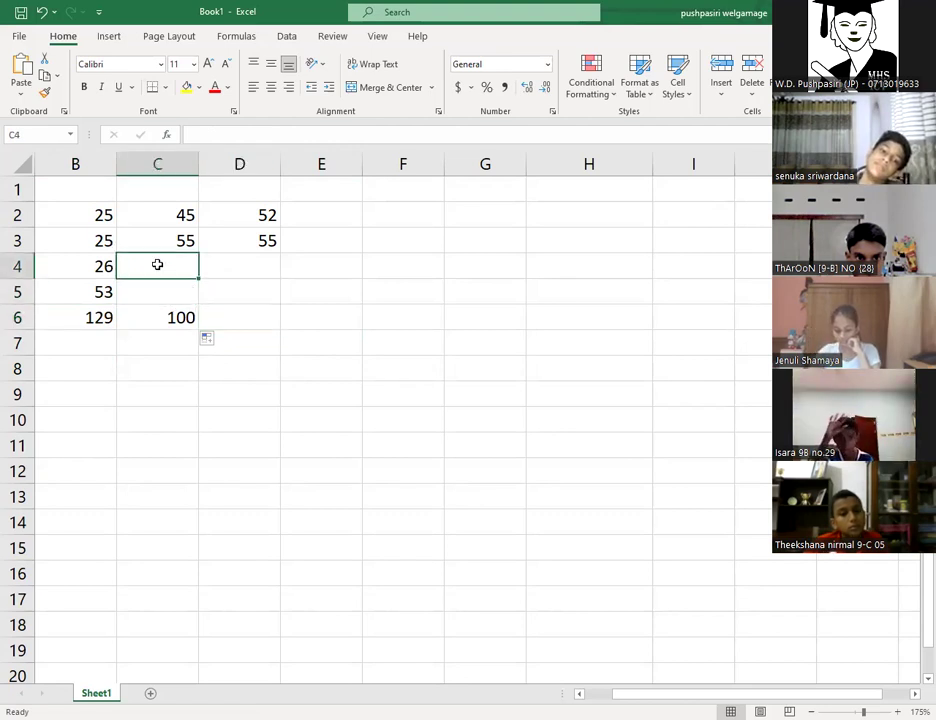
click(142, 241)
click(146, 211)
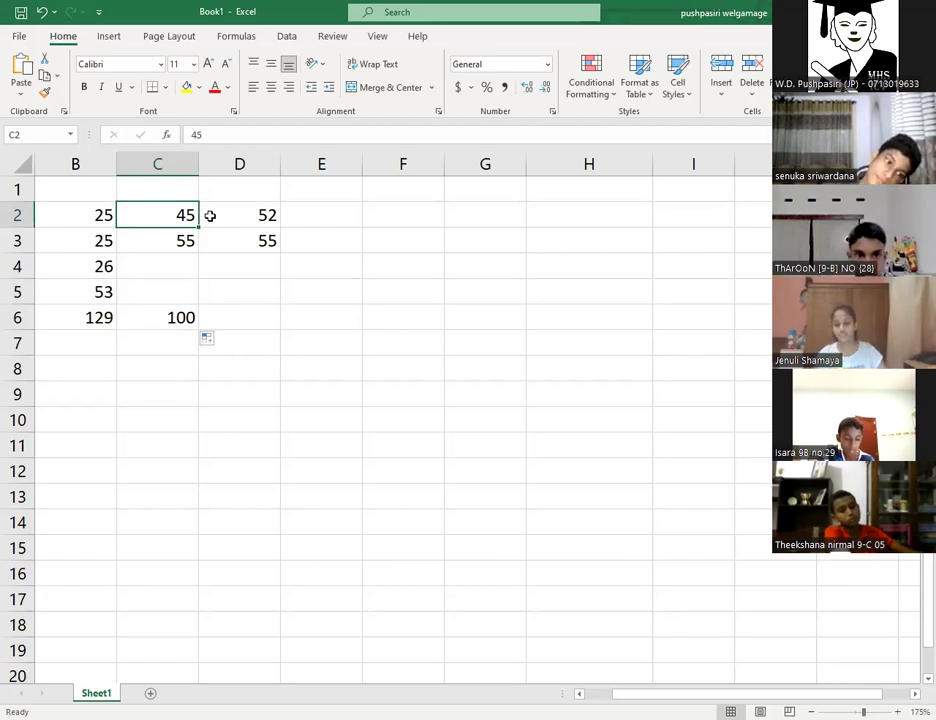
click(255, 316)
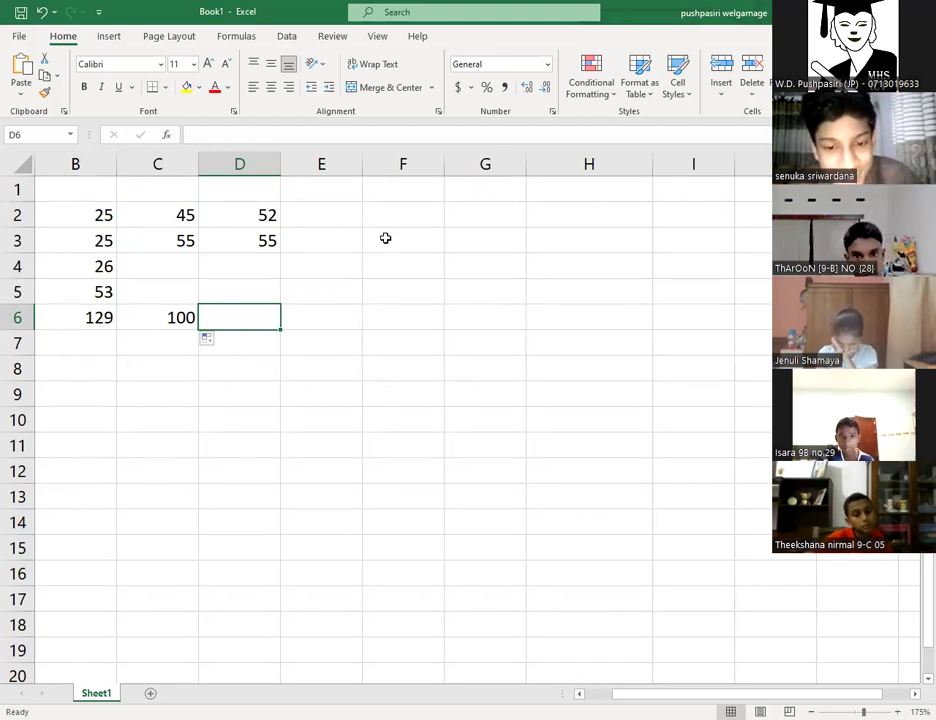
click(228, 347)
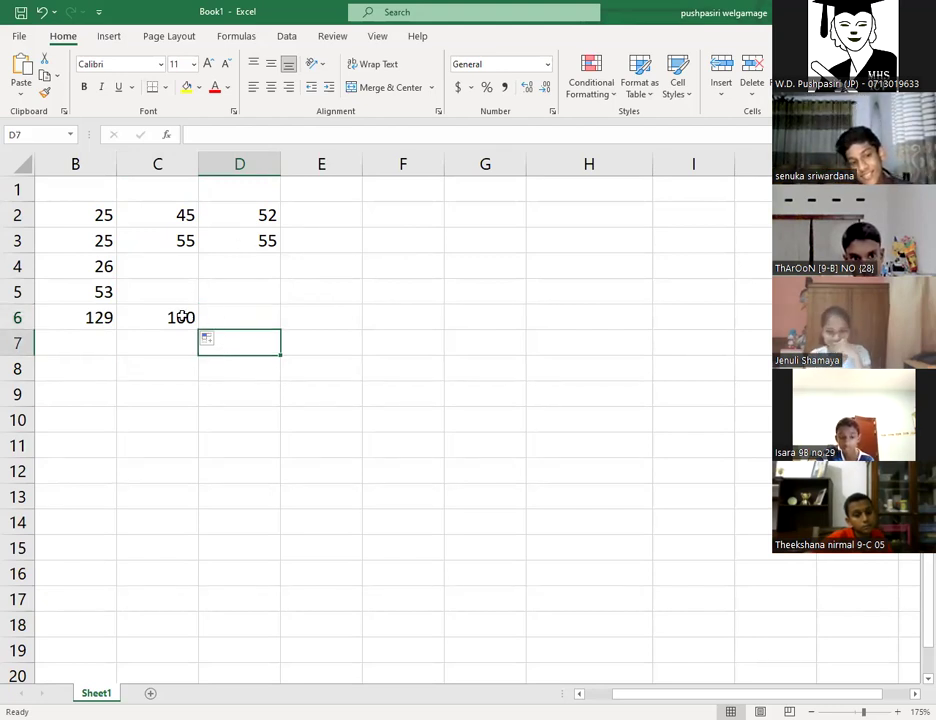
Autofill the SUM formula from cell C6 into D6 to total the column D numbers.
click(188, 318)
drag(199, 332, 288, 340)
click(402, 378)
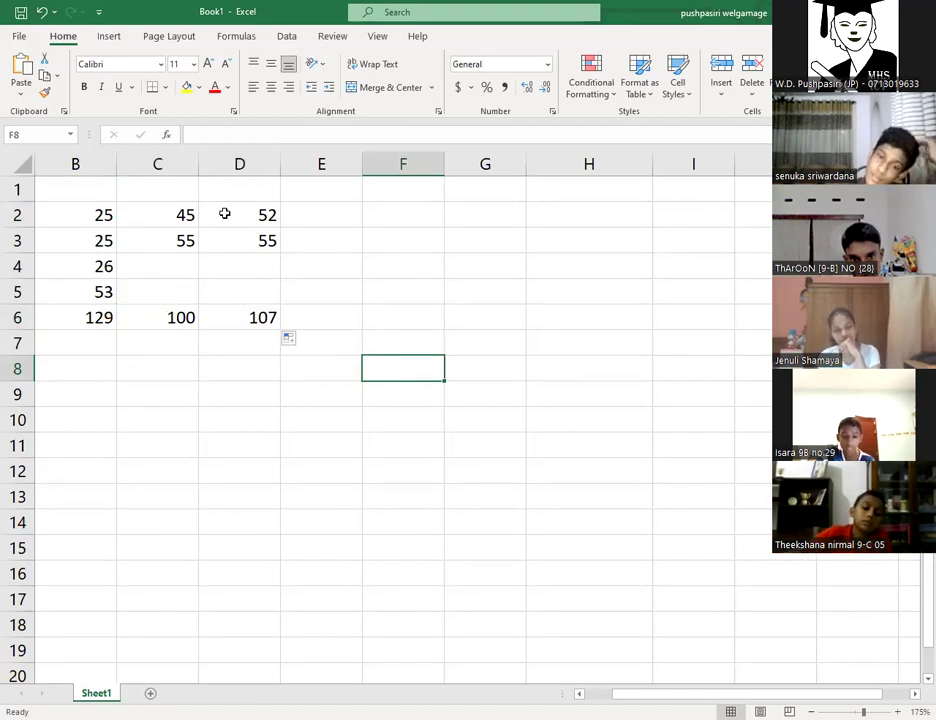
drag(93, 211, 312, 315)
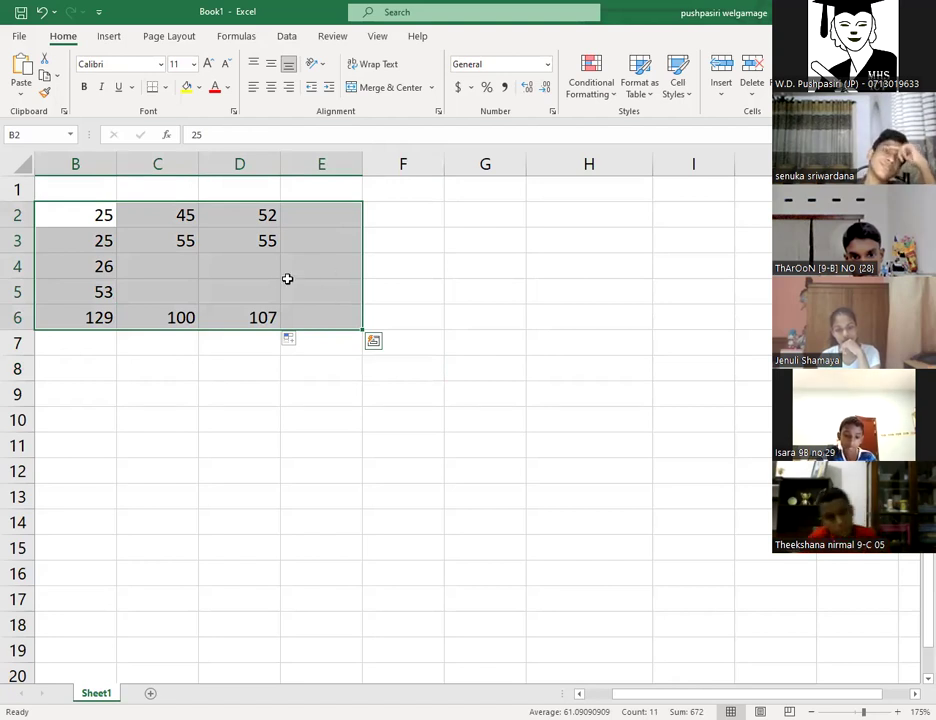
click(246, 284)
click(249, 265)
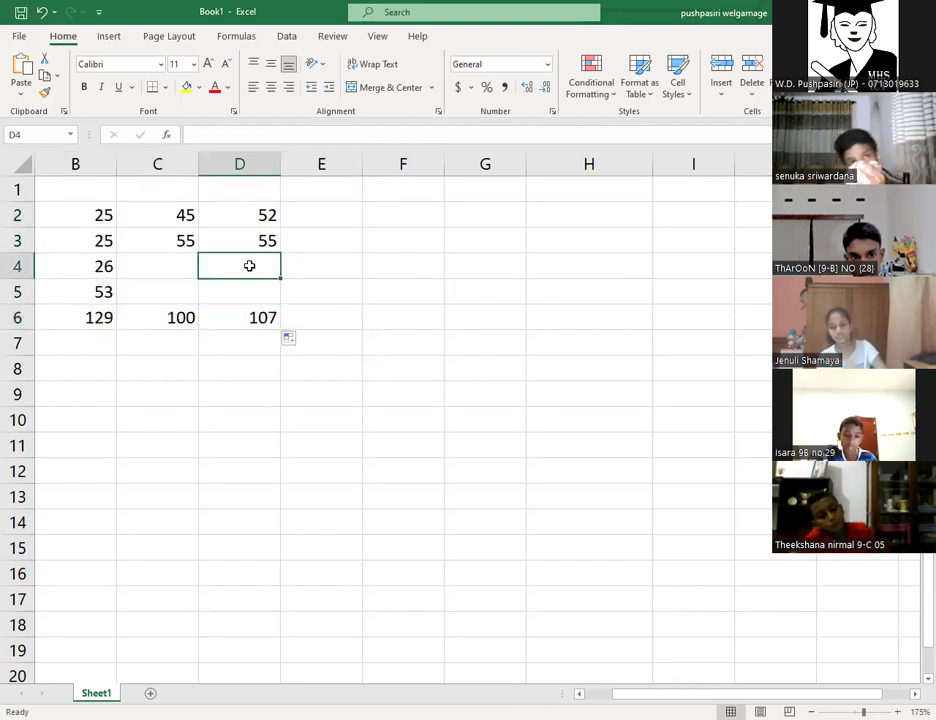
click(175, 267)
click(173, 292)
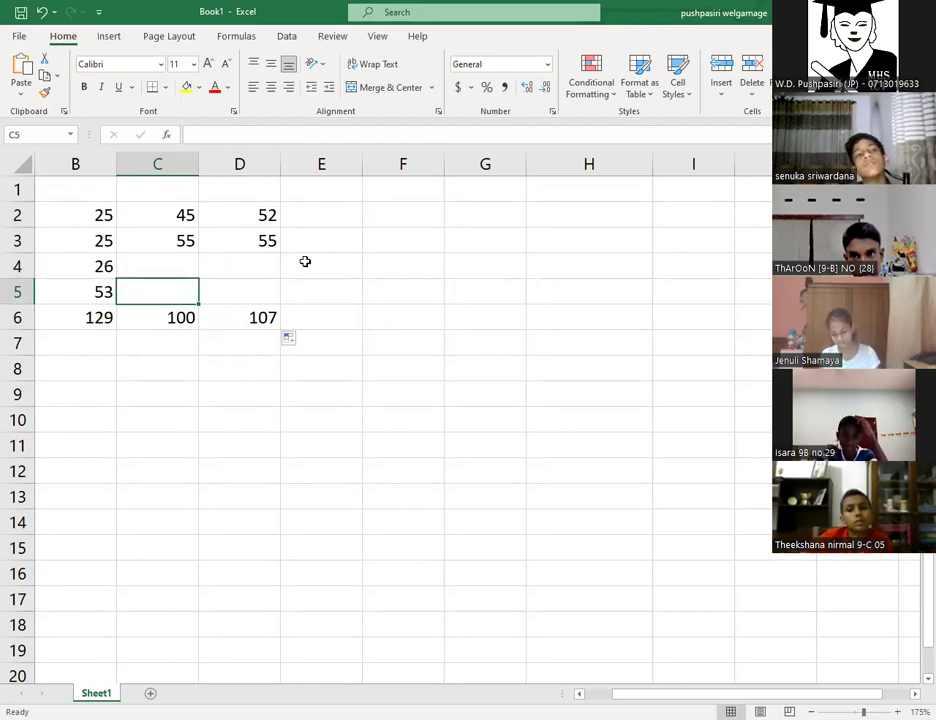
Autofill the SUM formula from cell D6 into E6, below the empty column E cells.
click(255, 310)
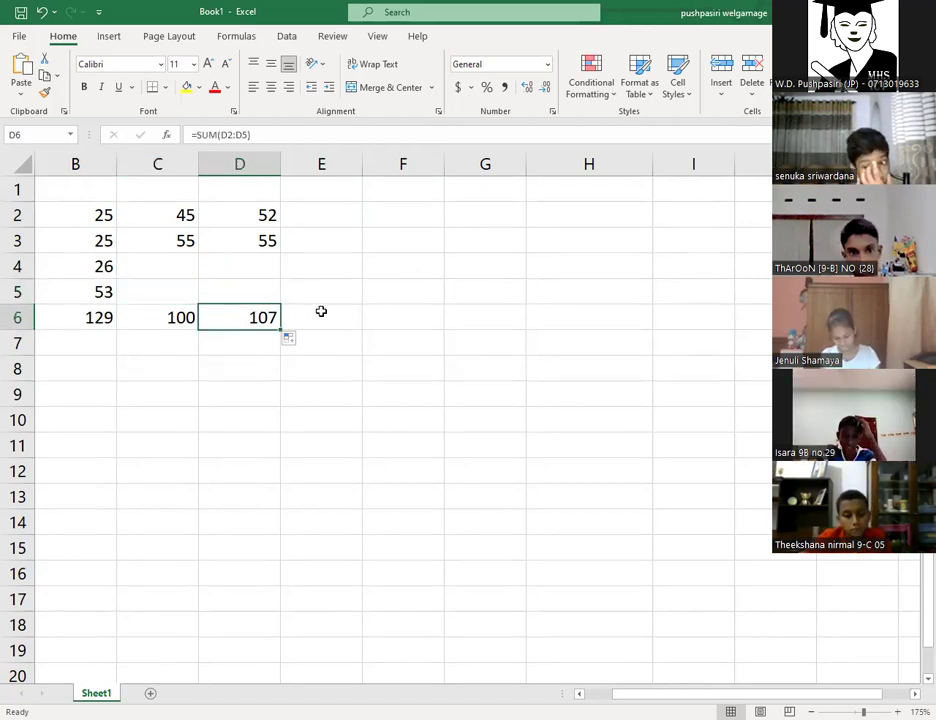
click(321, 311)
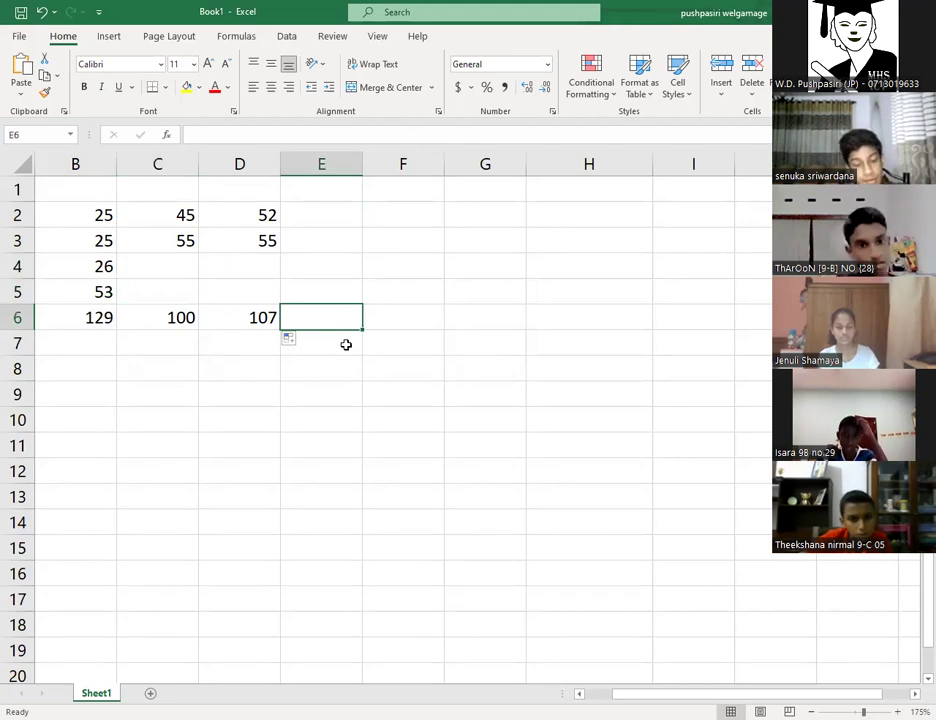
click(257, 317)
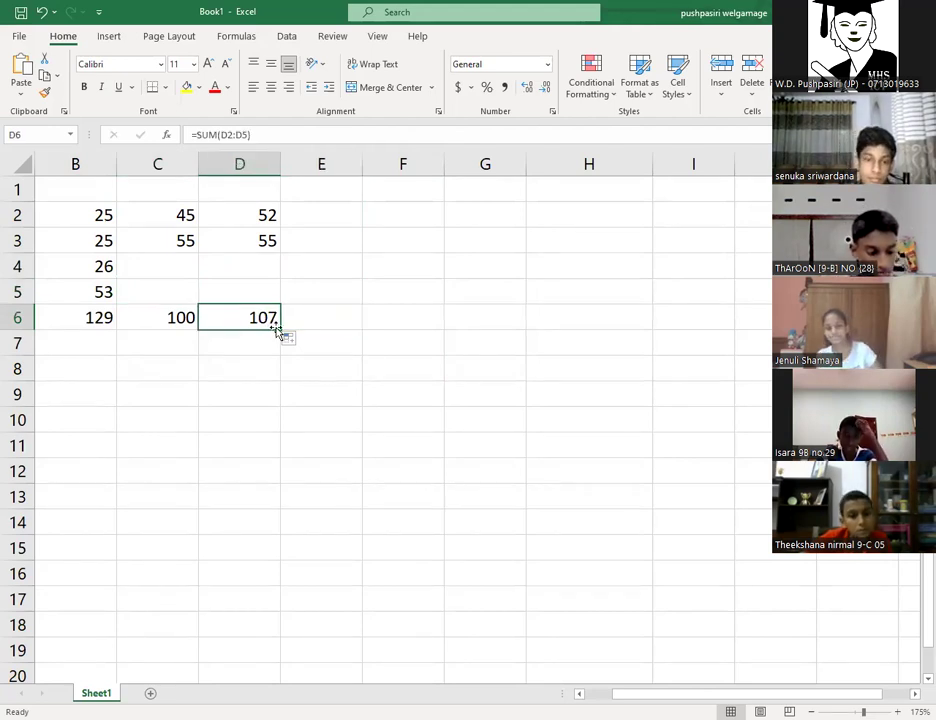
drag(278, 330, 343, 335)
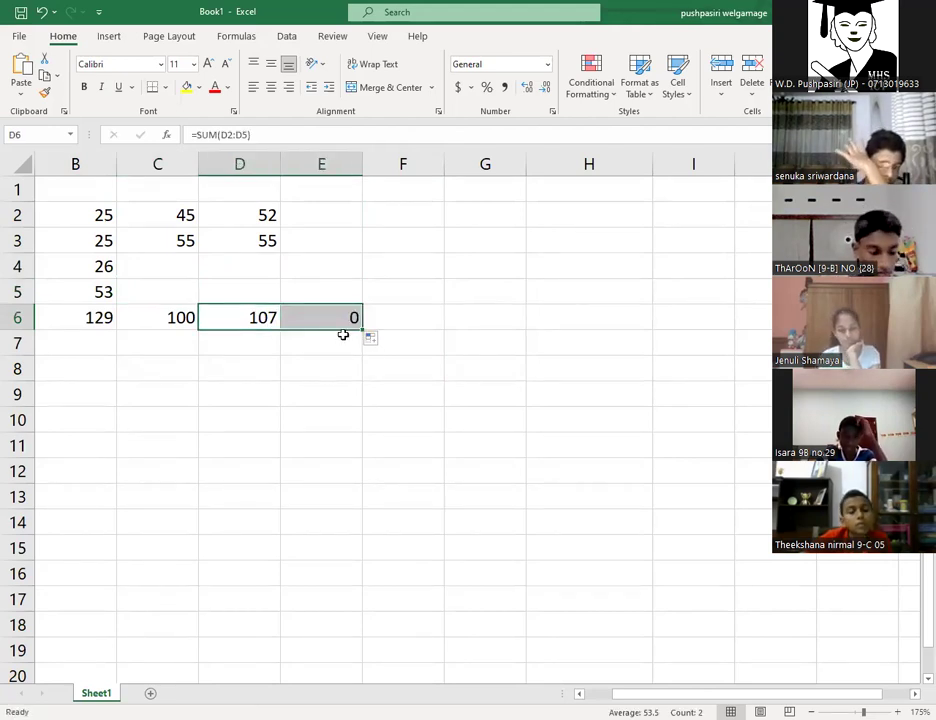
click(378, 375)
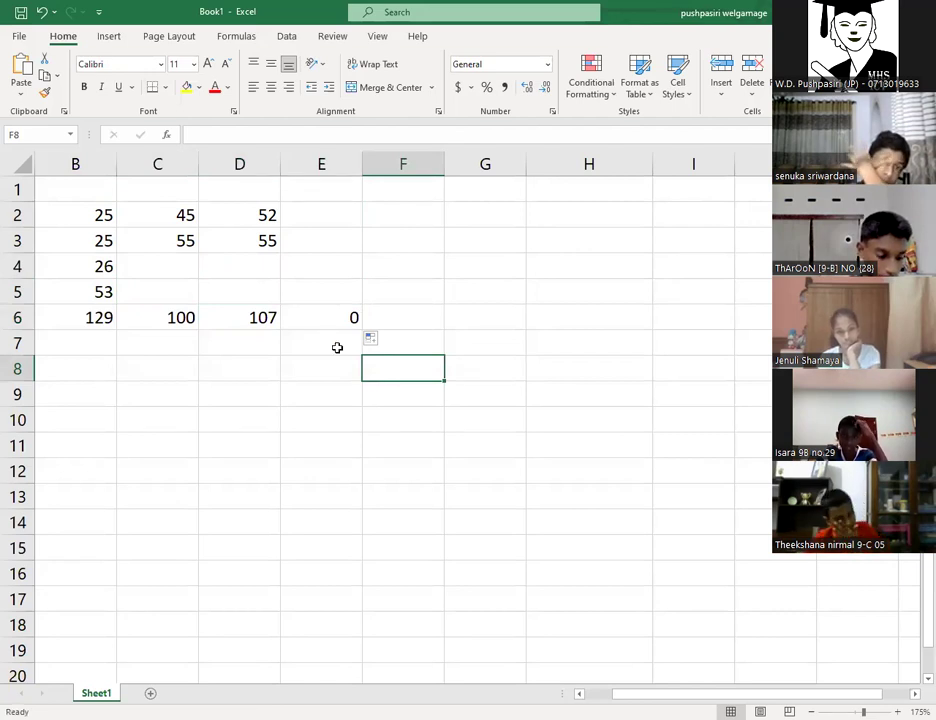
Compare the cell ranges used by the SUM formulas in cells C6, D6 and E6.
click(322, 319)
click(248, 320)
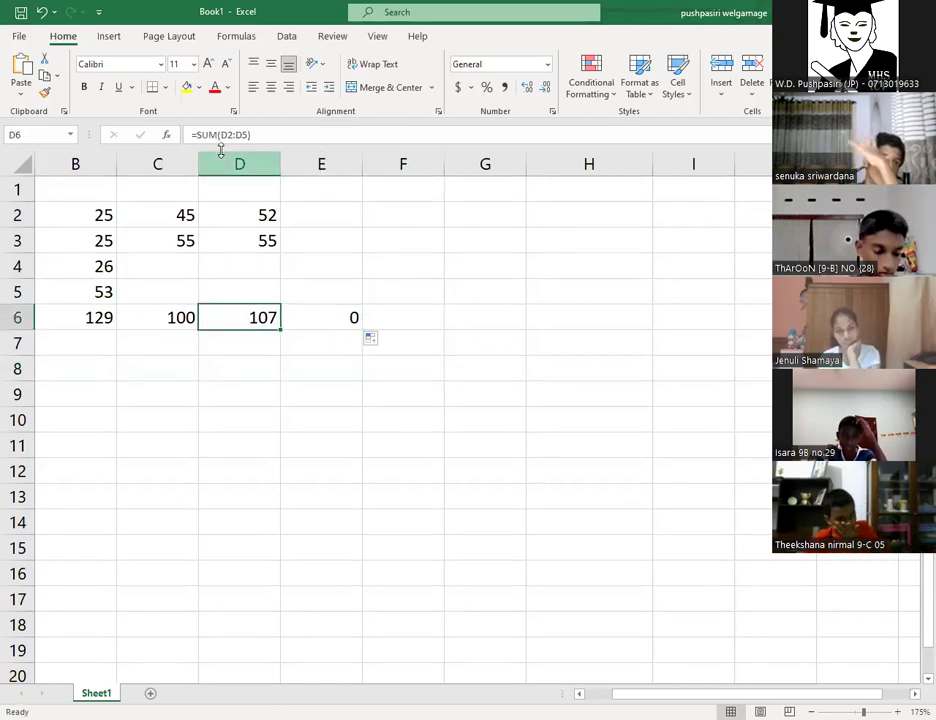
click(337, 315)
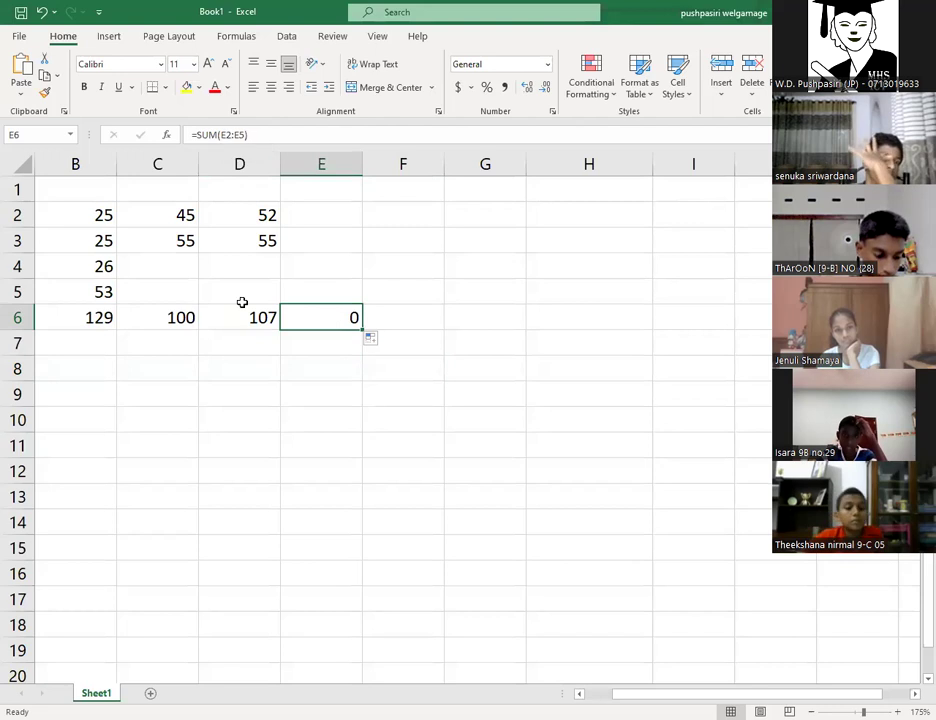
click(171, 313)
click(248, 317)
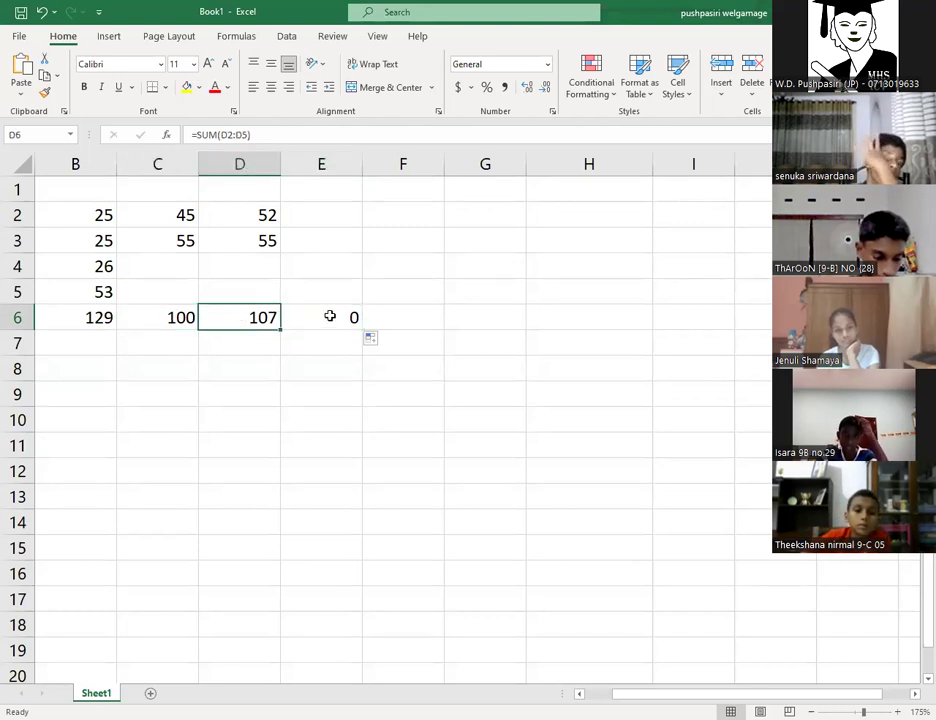
click(342, 317)
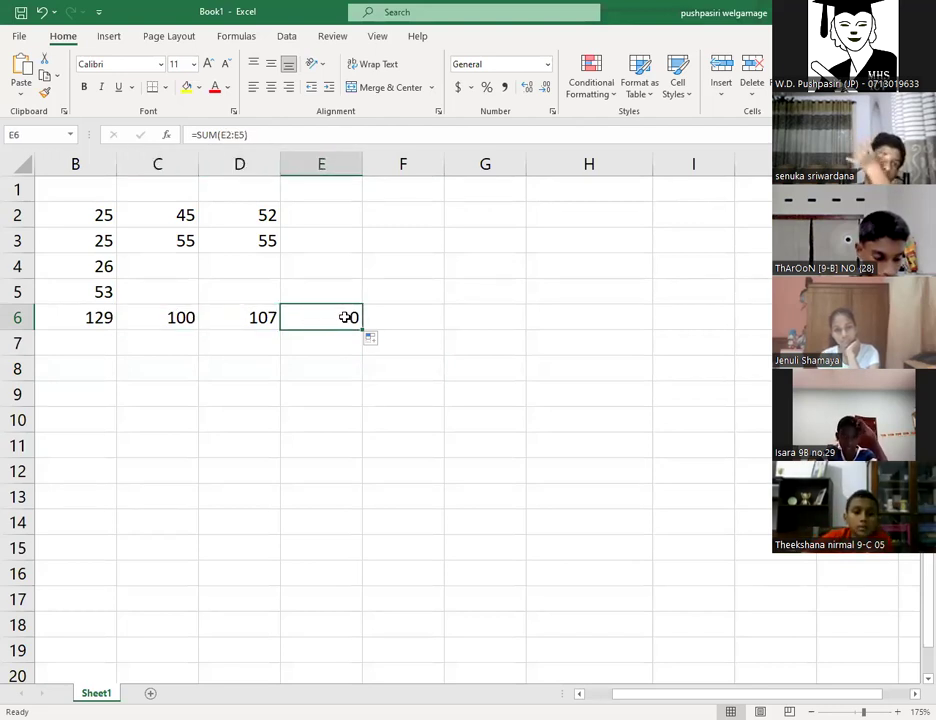